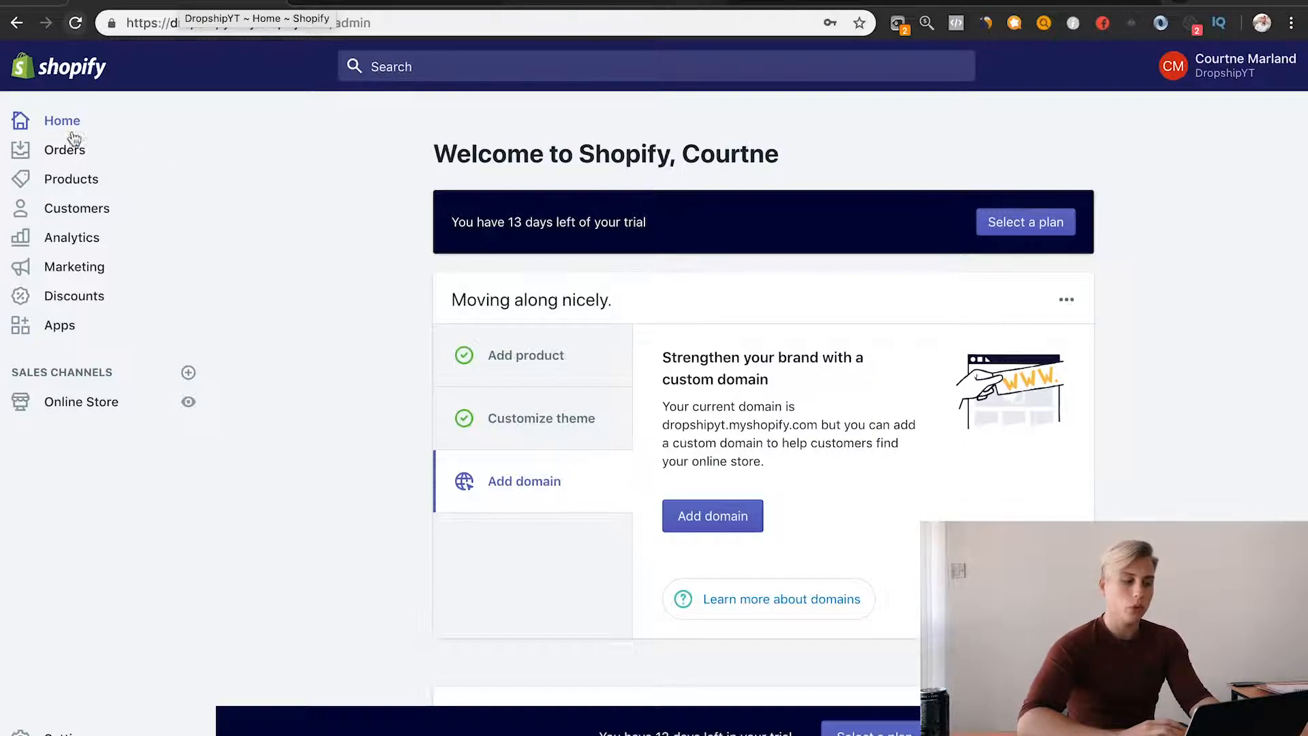
# Check the apps installed in the Shopify store, then look over the Oberlo dashboard.
pyautogui.click(66, 327)
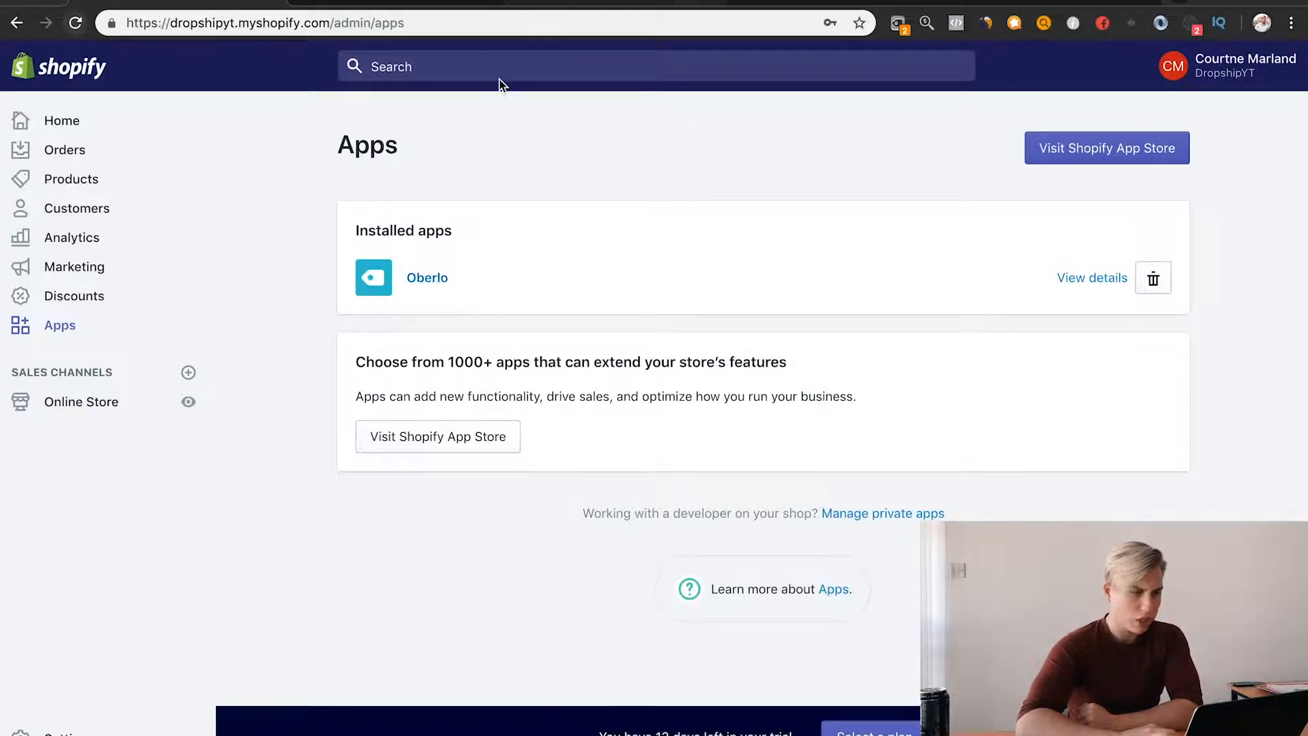
pyautogui.click(349, 2)
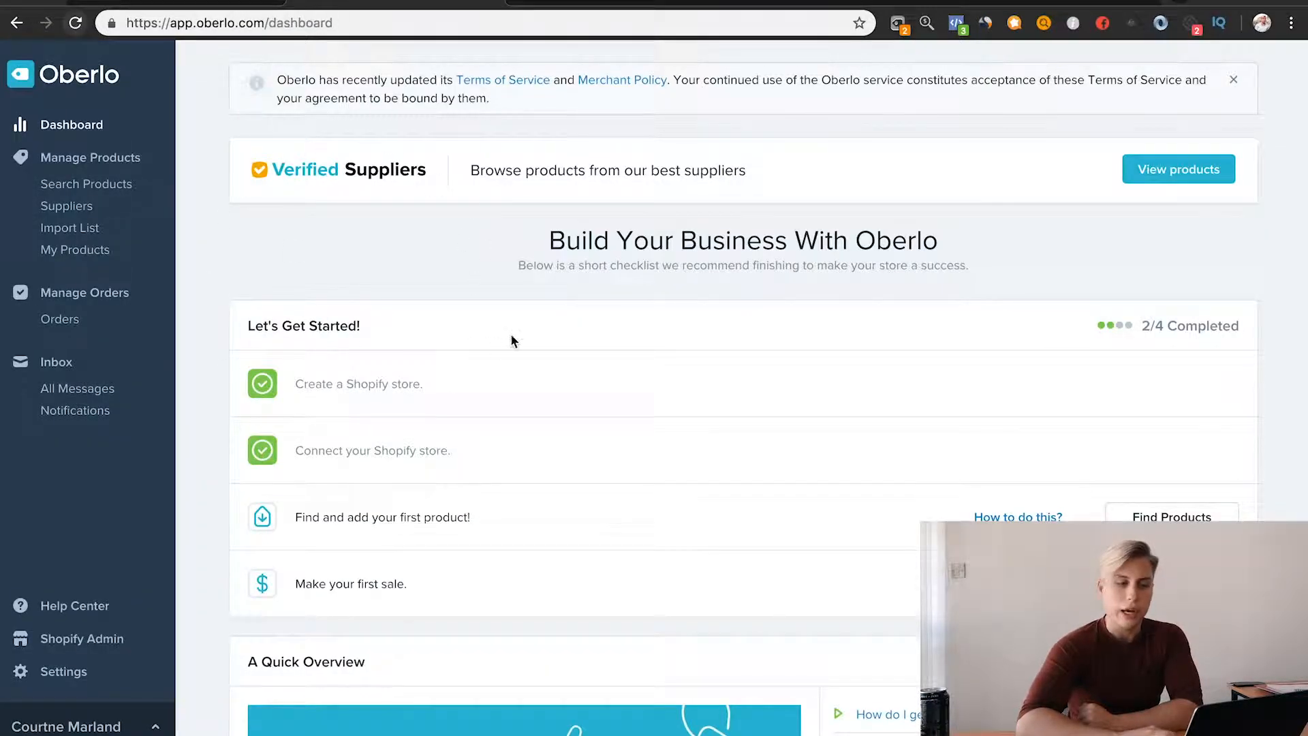
pyautogui.scroll(-5, 510, 333)
pyautogui.scroll(5, 511, 335)
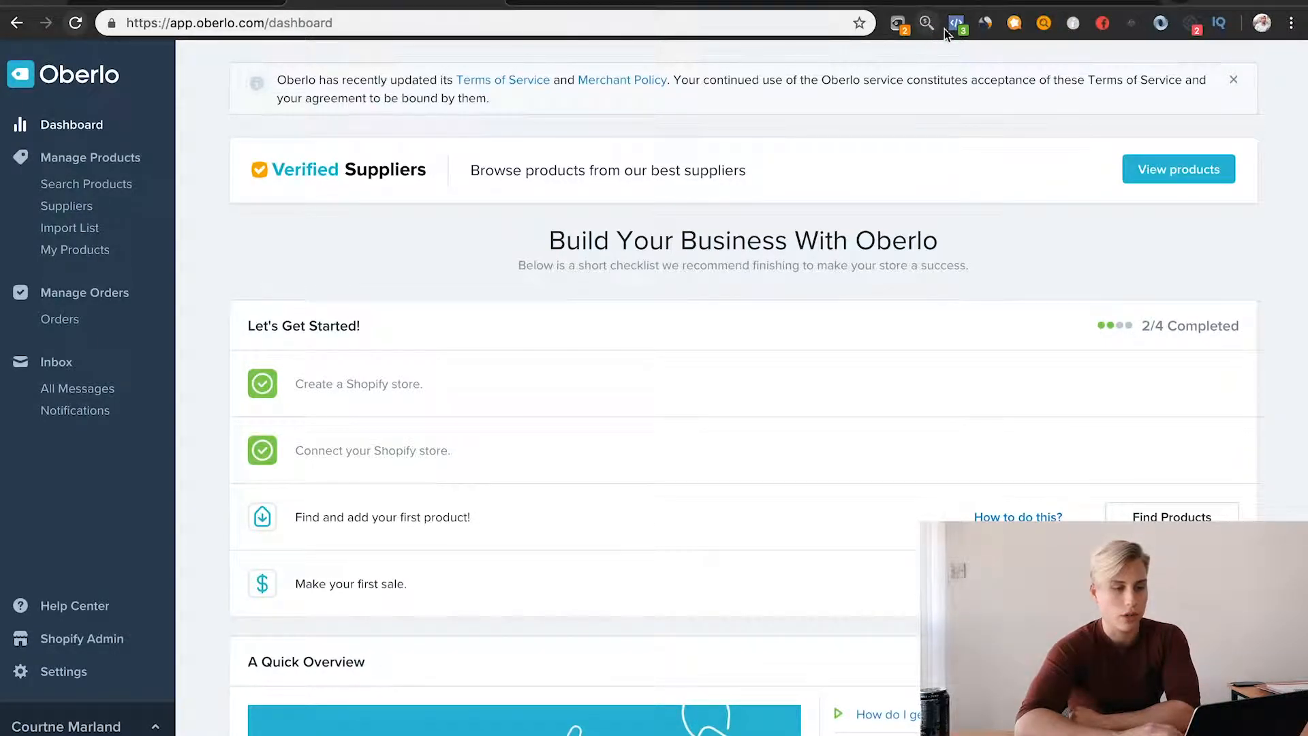
# View the Oberlo browser extension's popup, then open the Oberlo AliExpress product importer result in the Google search for installing the extension.
pyautogui.click(898, 25)
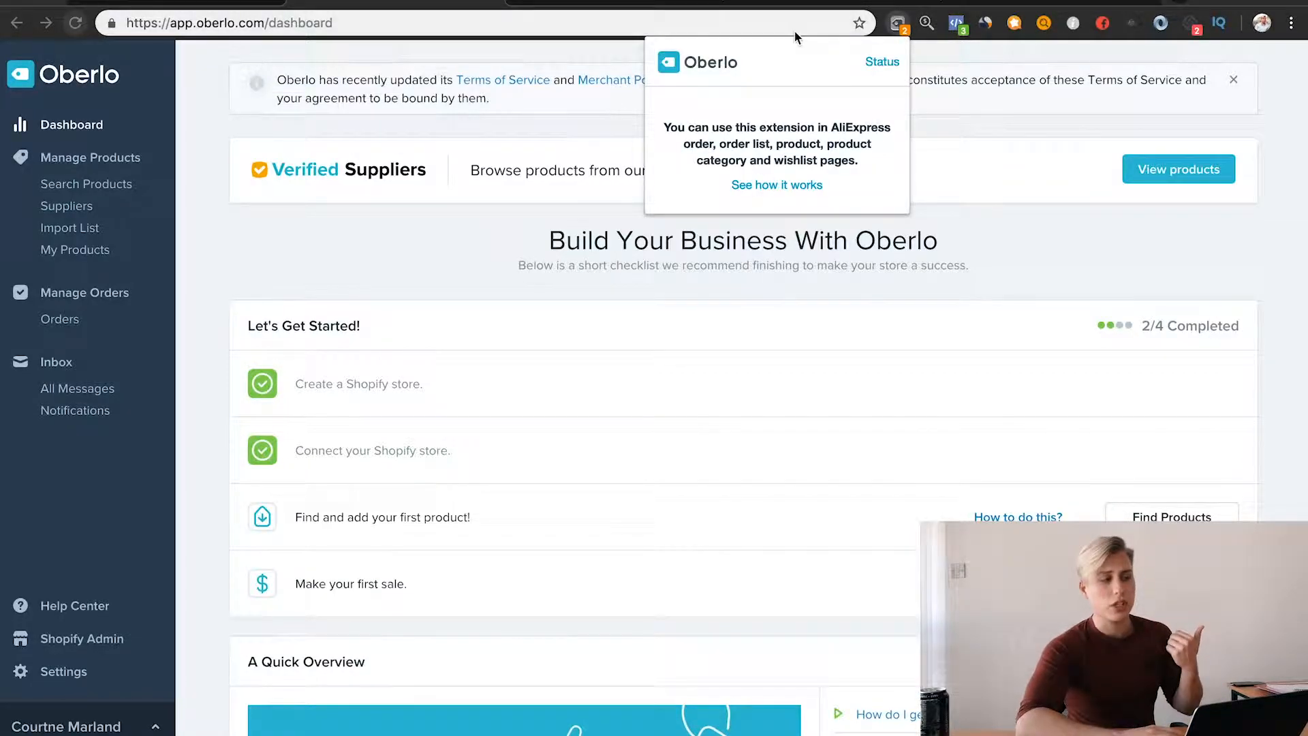
pyautogui.click(1071, 236)
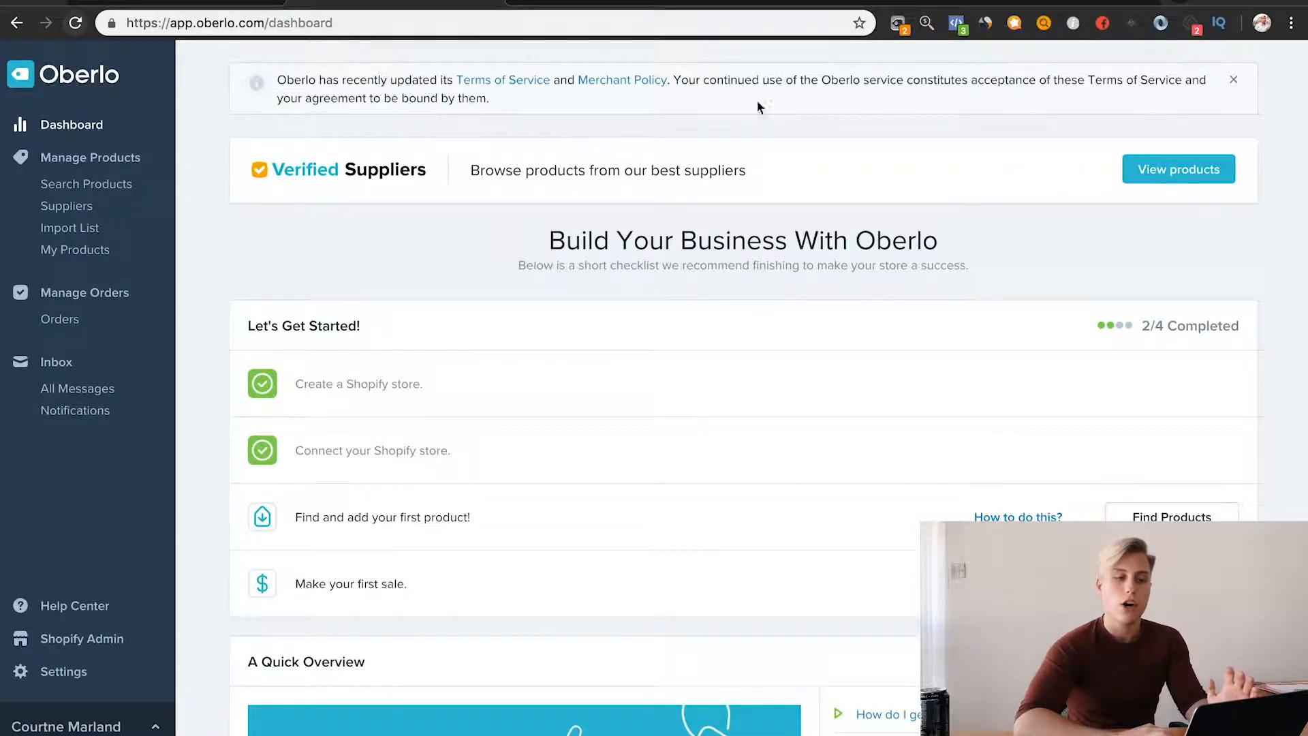
pyautogui.click(1082, 3)
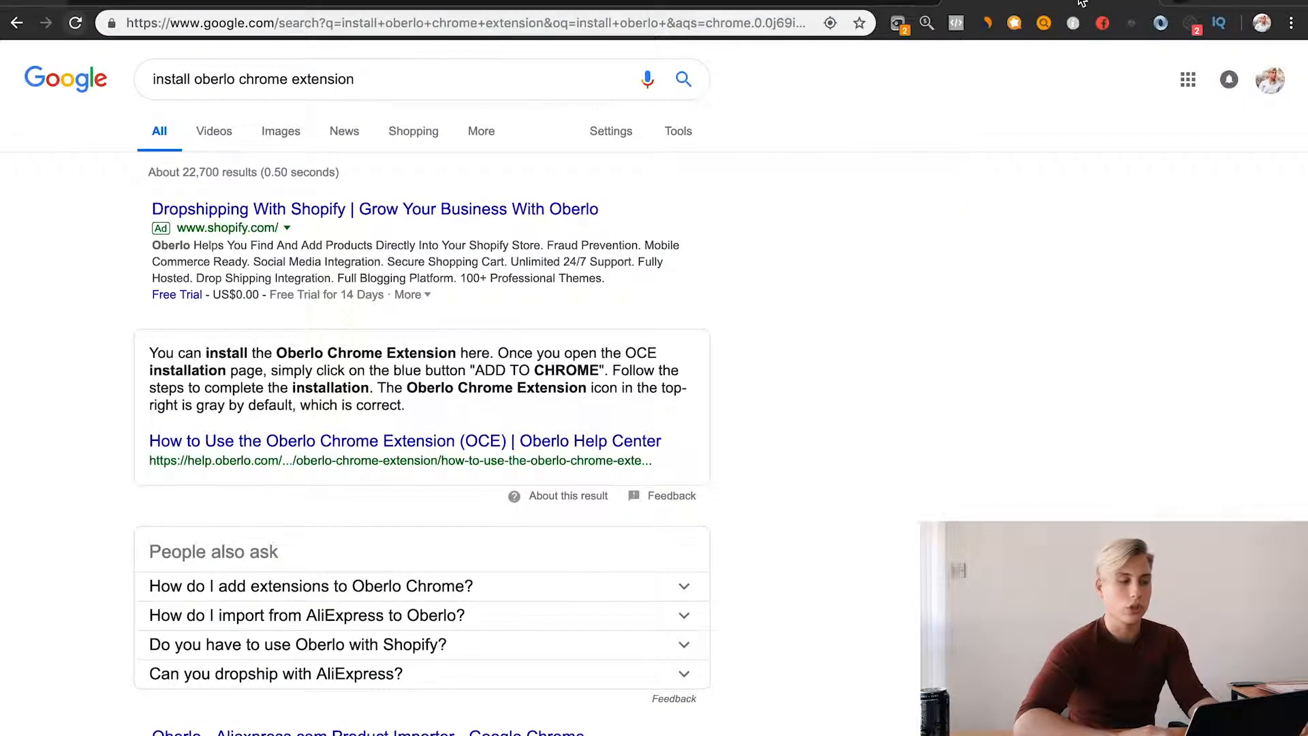
pyautogui.scroll(-1, 734, 353)
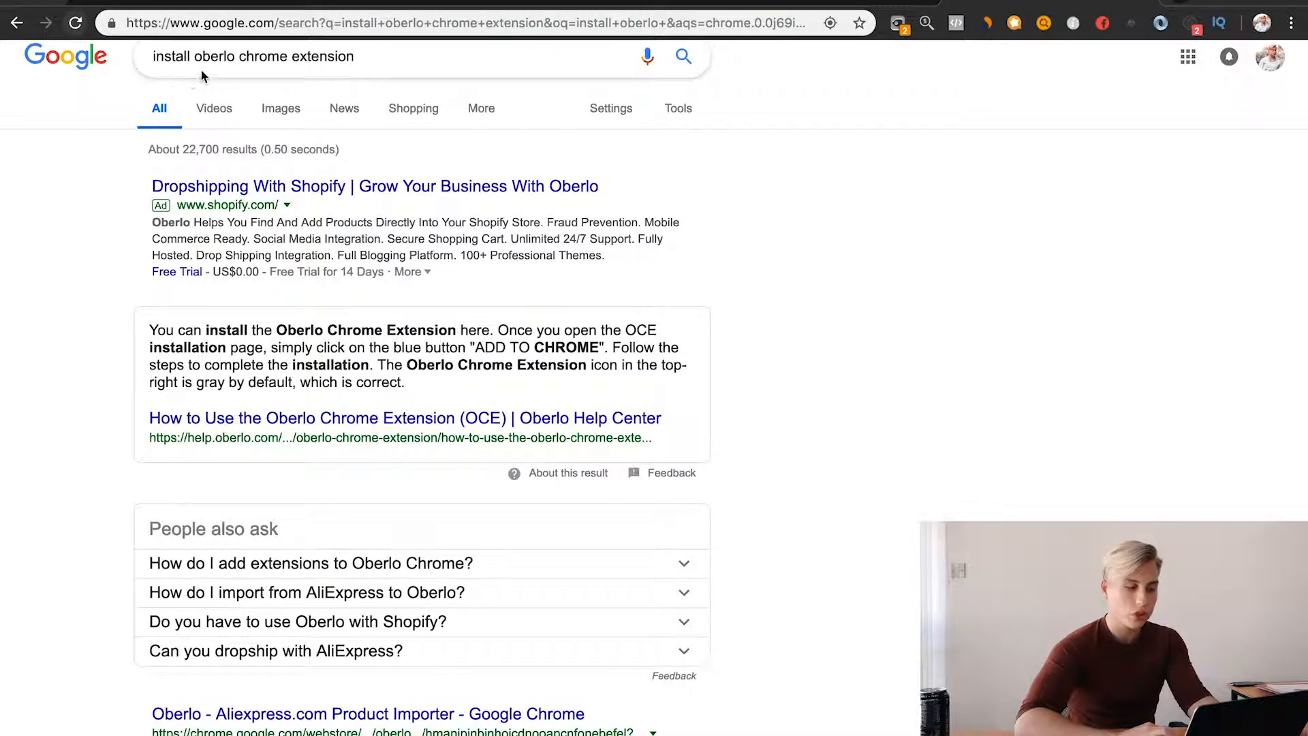
pyautogui.scroll(-3, 453, 95)
pyautogui.click(280, 508)
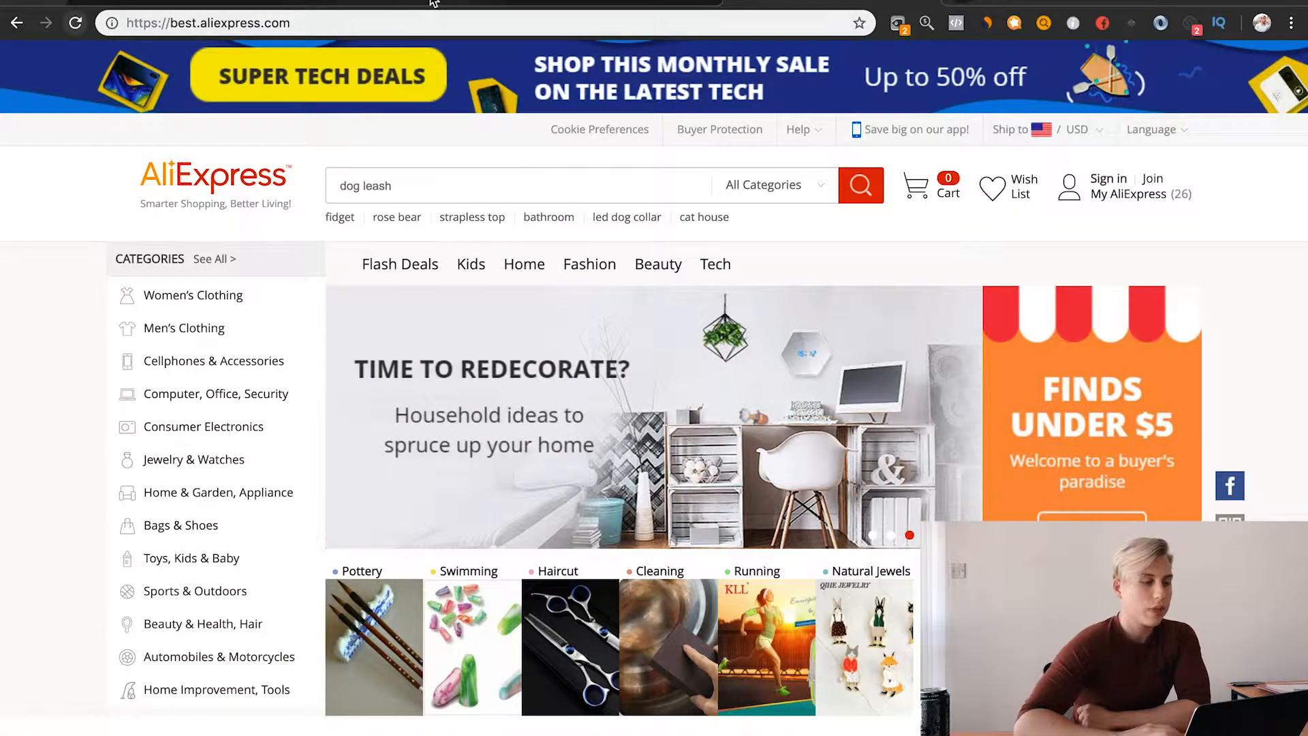
# Return to the Oberlo dashboard and review its getting-started checklist and quick overview videos.
pyautogui.click(431, 2)
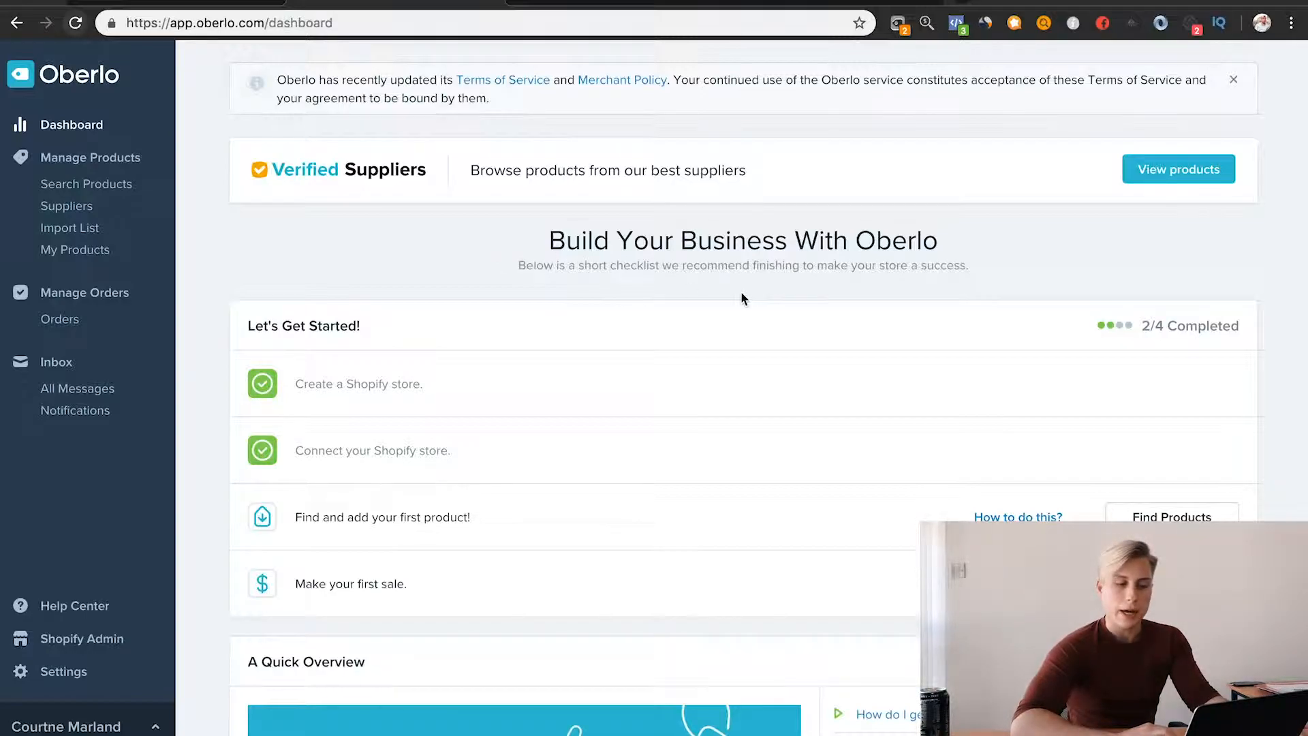
pyautogui.scroll(-2, 713, 480)
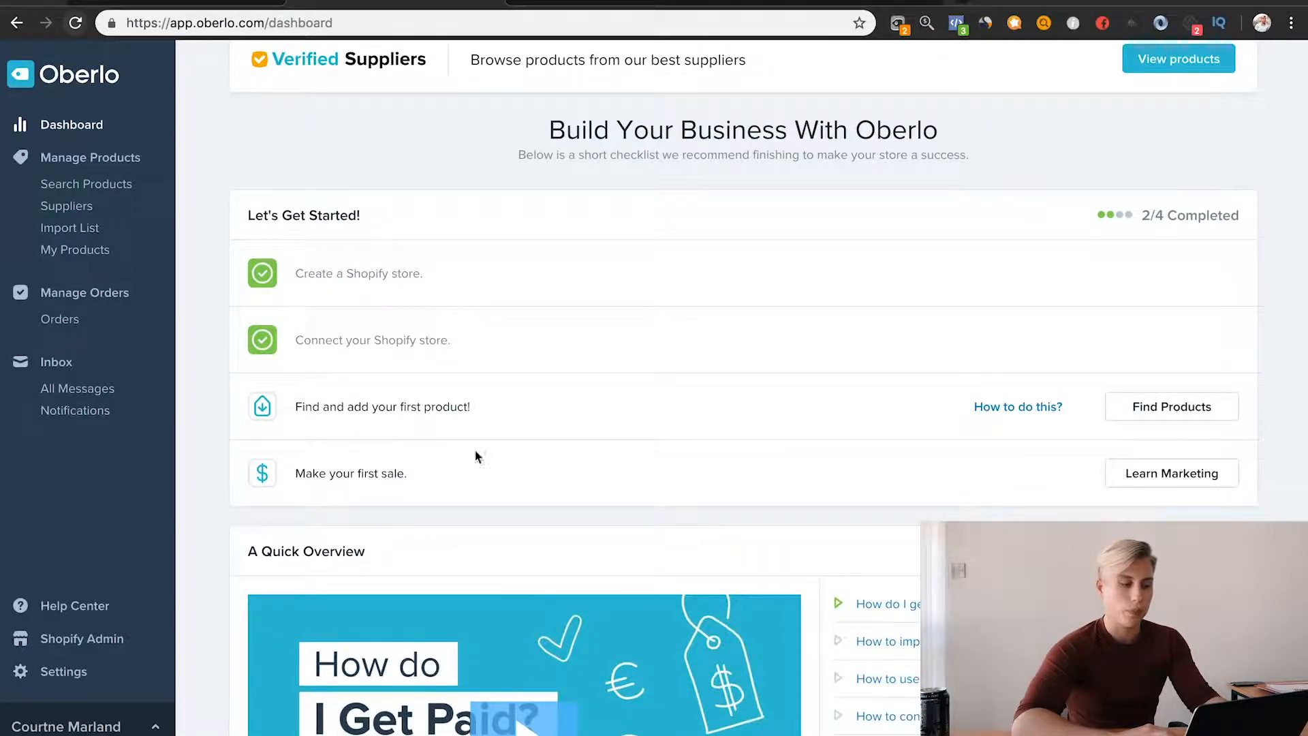
pyautogui.scroll(-1, 768, 431)
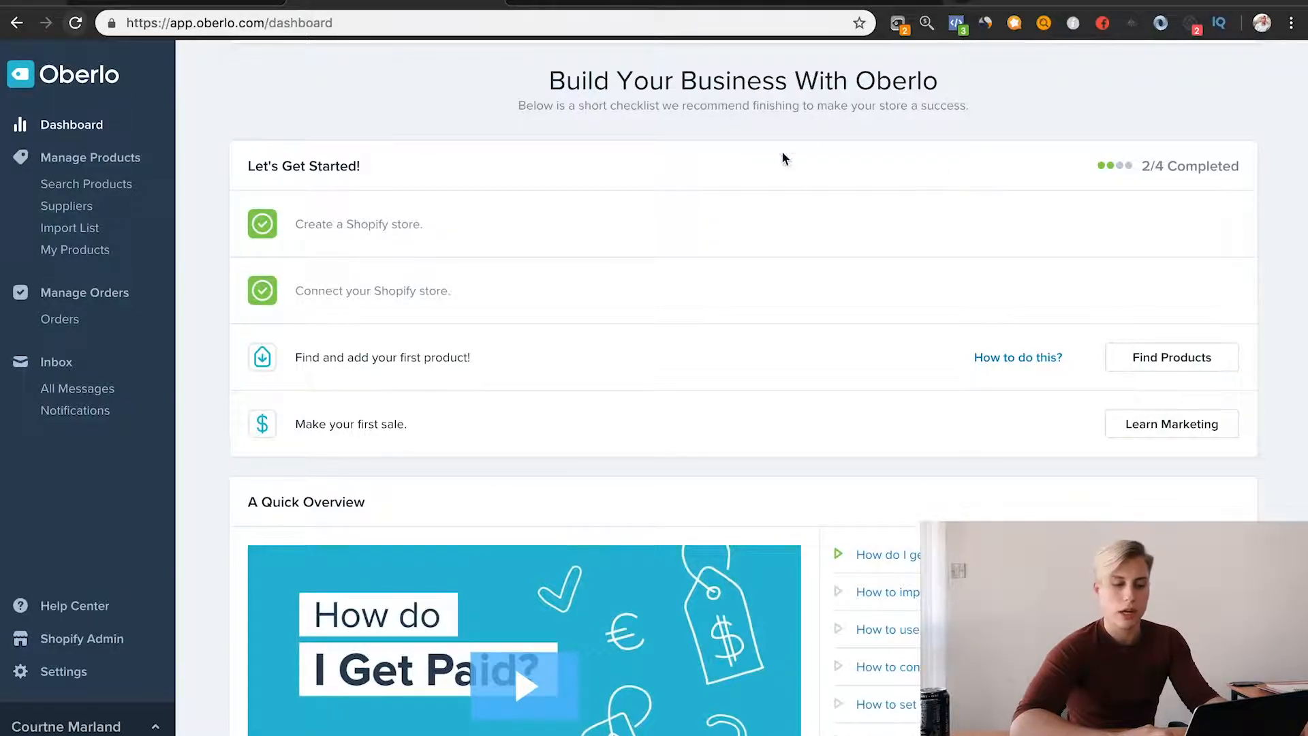
pyautogui.scroll(-3, 899, 280)
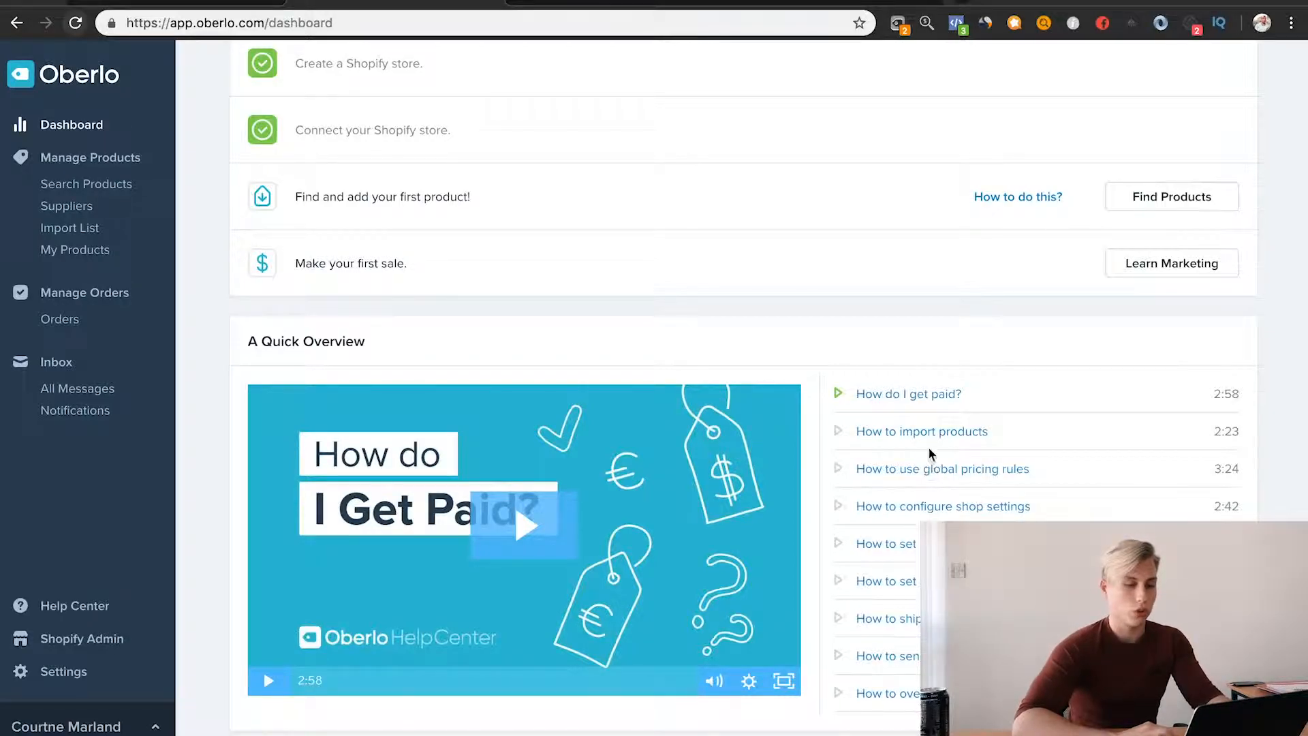
pyautogui.scroll(2, 891, 171)
pyautogui.scroll(3, 890, 172)
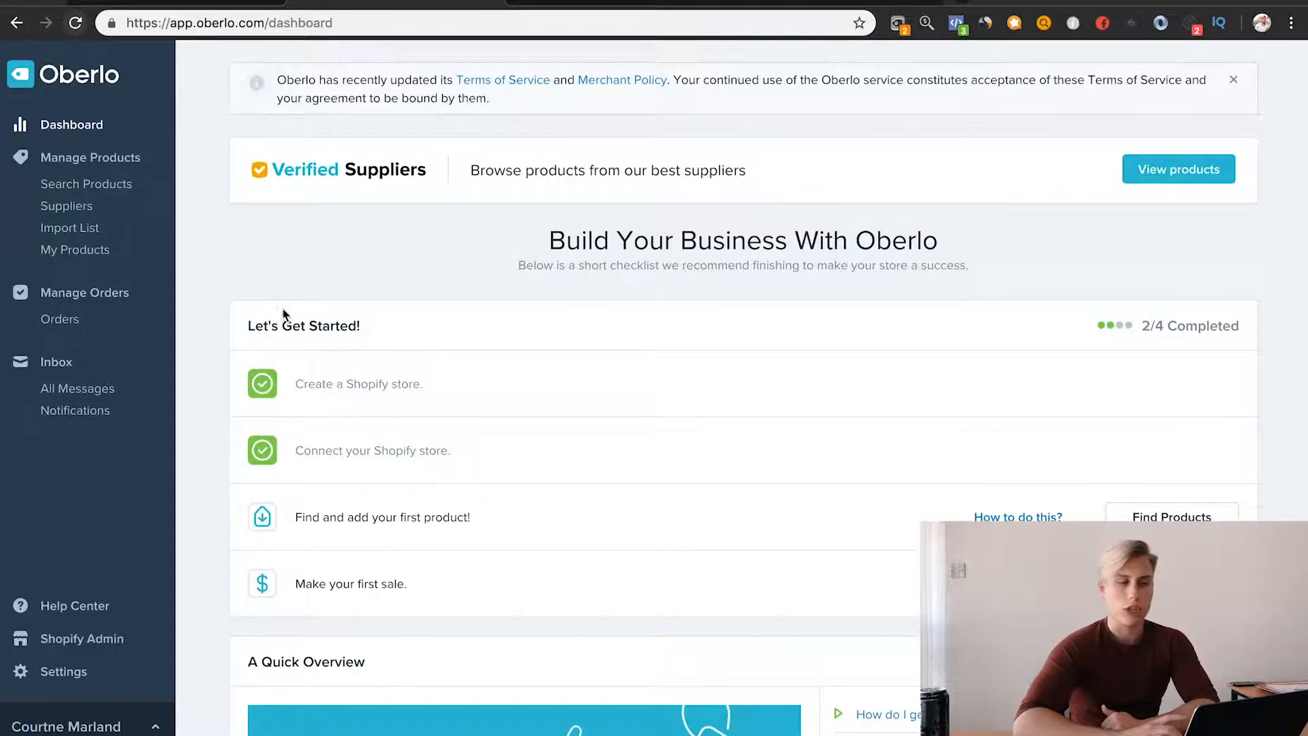
# Open Oberlo's product search page and examine the recommended products, the products to sell in 2019 and the products with videos.
pyautogui.click(75, 164)
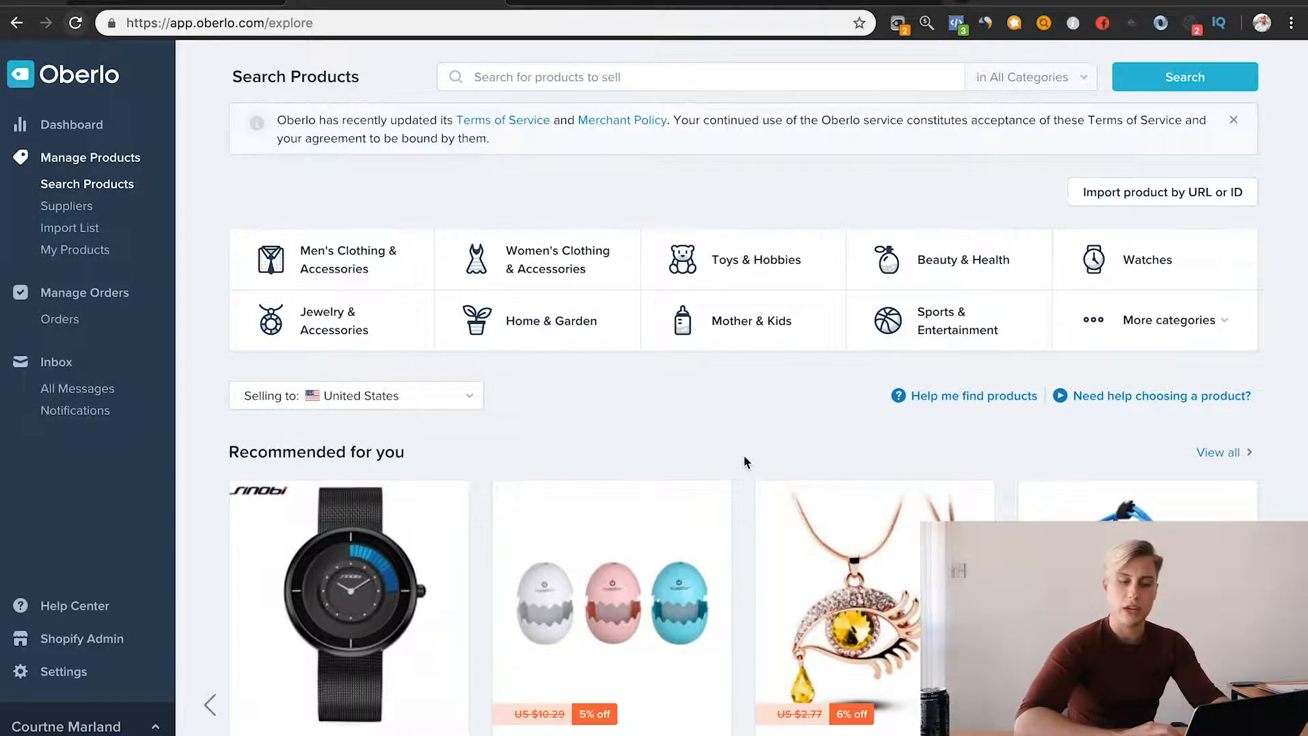
pyautogui.scroll(-3, 746, 462)
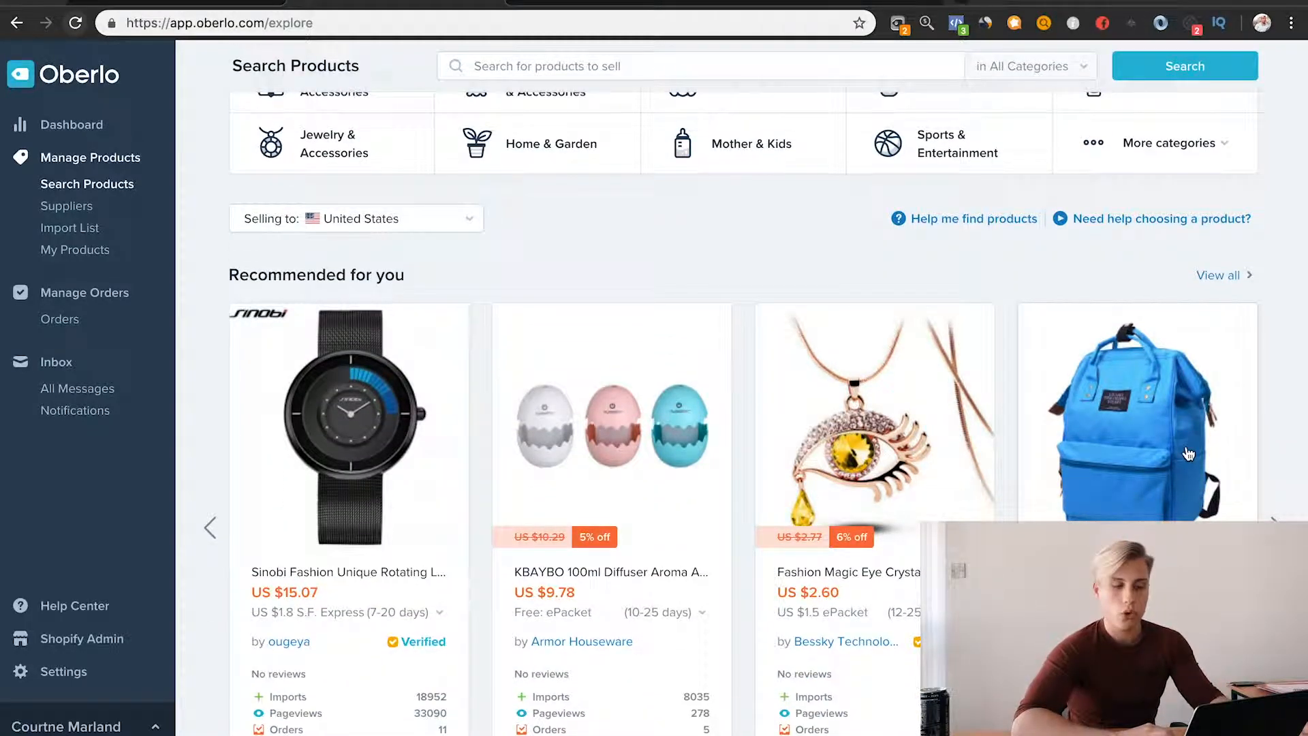
pyautogui.scroll(-5, 1279, 441)
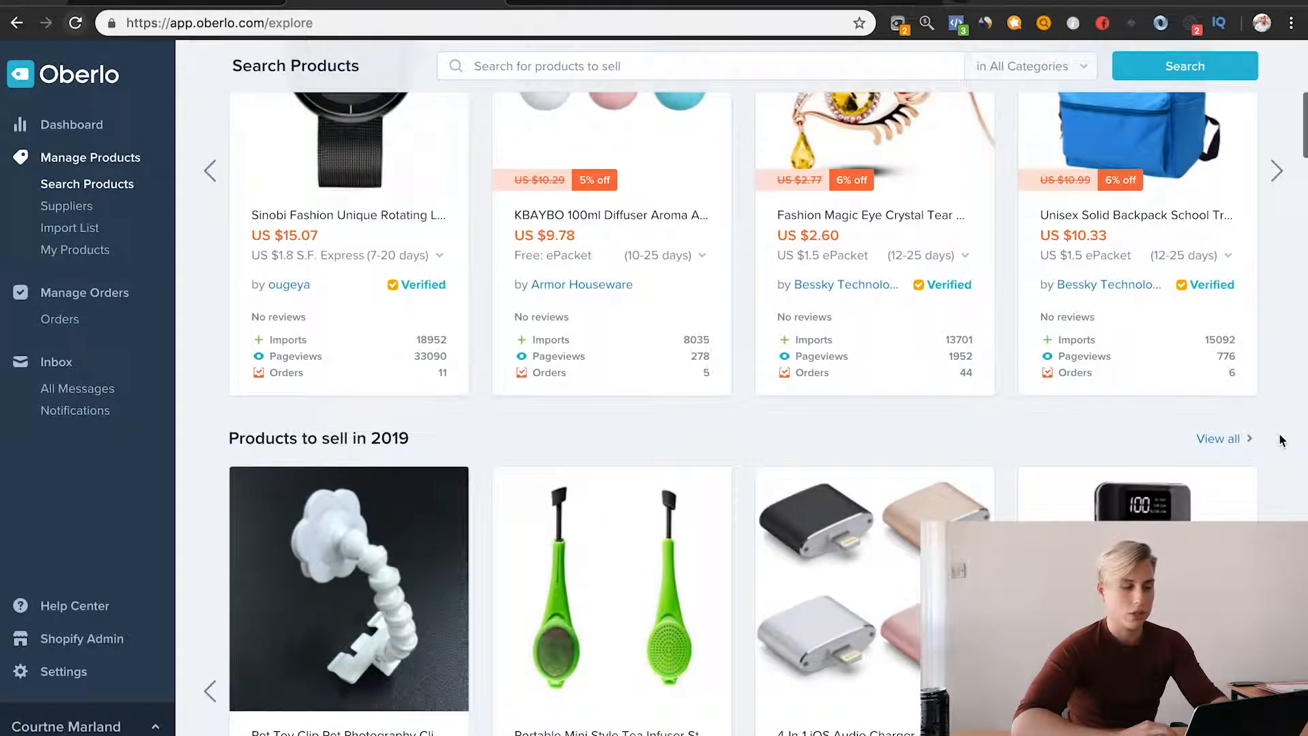
pyautogui.scroll(-1, 1071, 374)
pyautogui.scroll(-12, 937, 447)
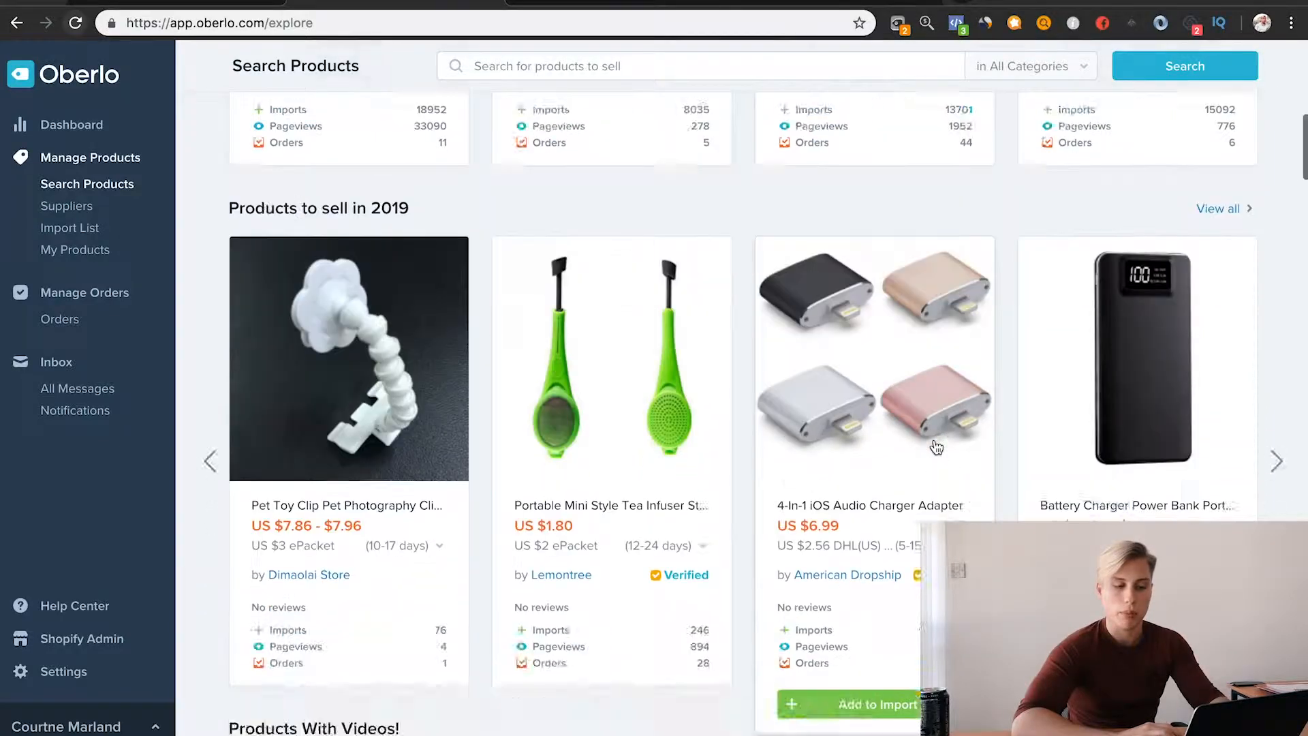
pyautogui.scroll(2, 880, 185)
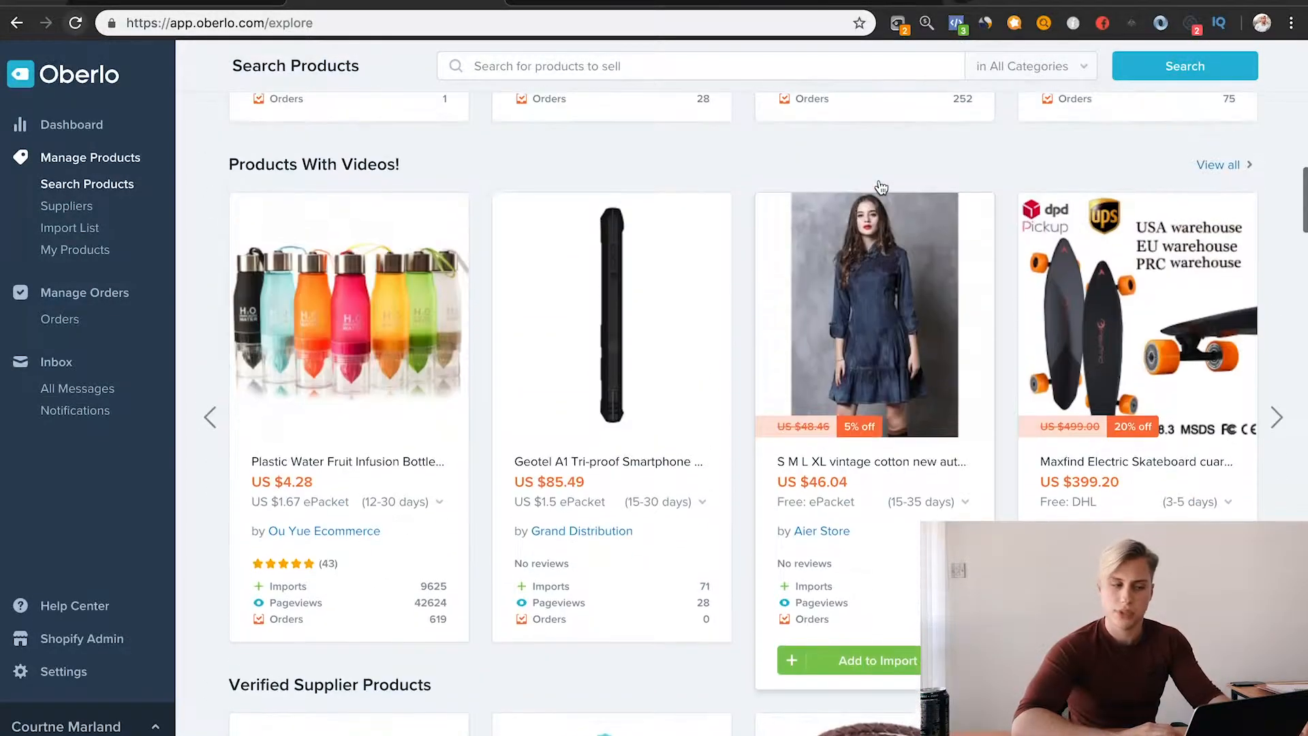
pyautogui.scroll(-1, 882, 188)
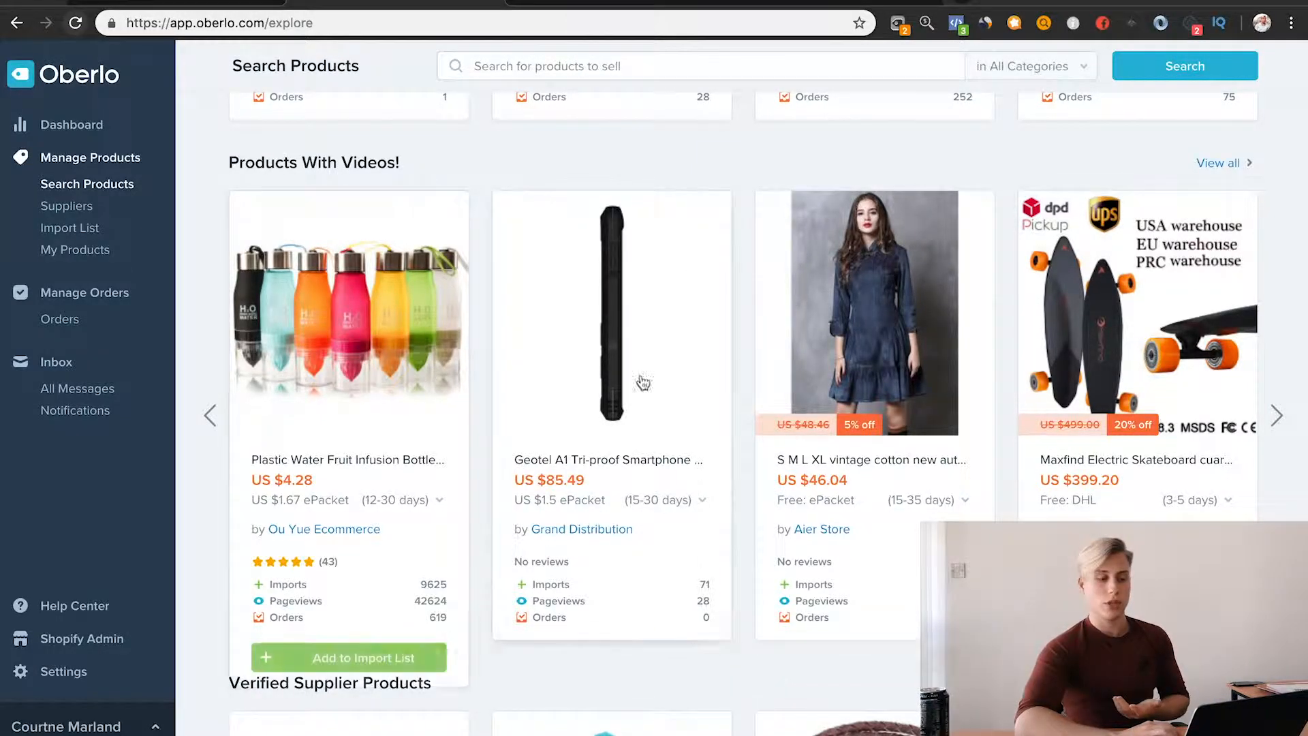
pyautogui.moveTo(711, 387)
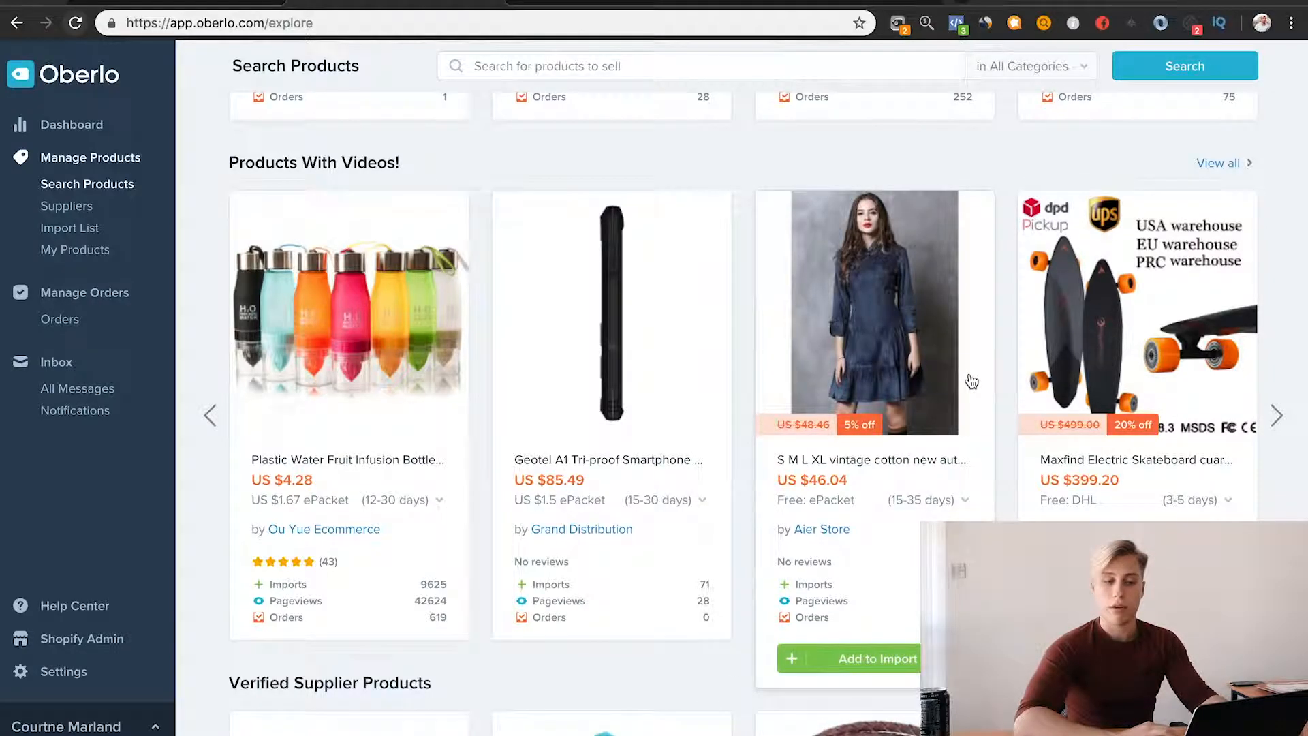
pyautogui.moveTo(330, 374)
pyautogui.scroll(-2, 333, 375)
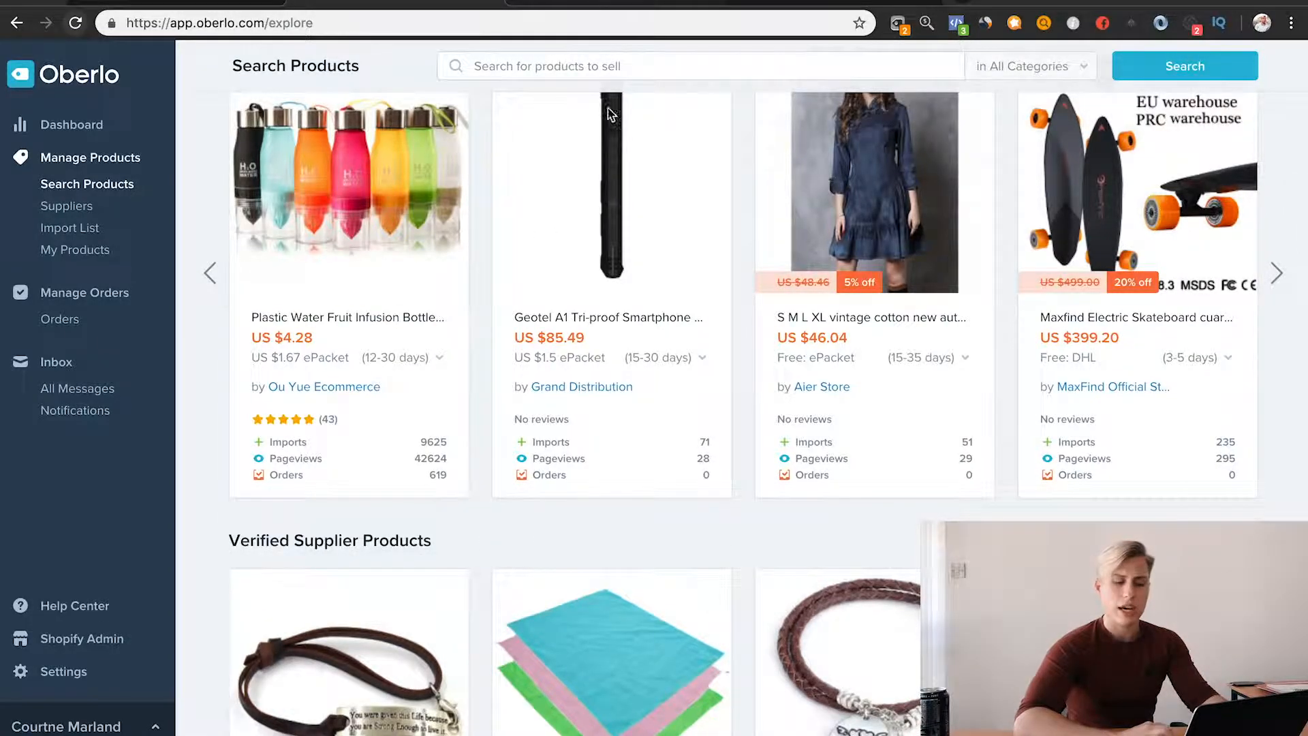
# Browse the verified supplier, best selling, fast shipping, trending and autumn winter fashion product sections in Oberlo.
pyautogui.scroll(-7, 590, 526)
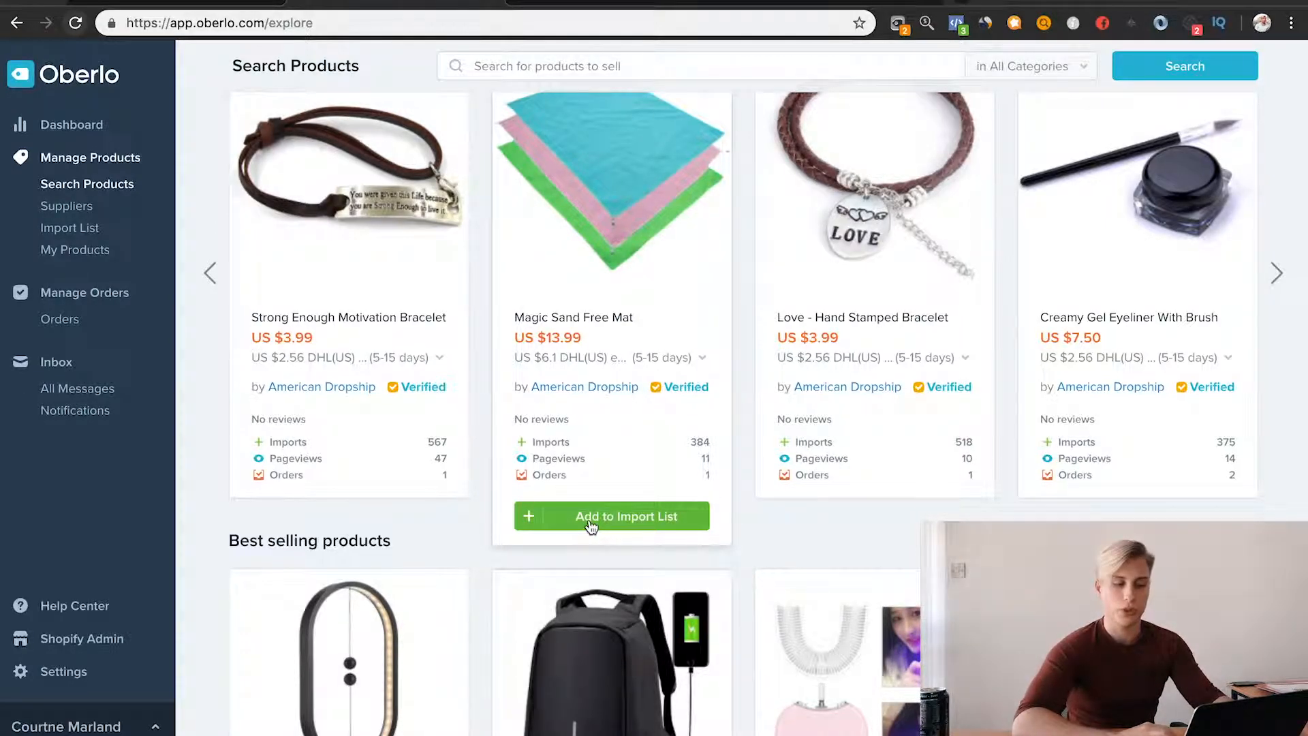
pyautogui.scroll(-1, 590, 526)
pyautogui.scroll(-2, 590, 526)
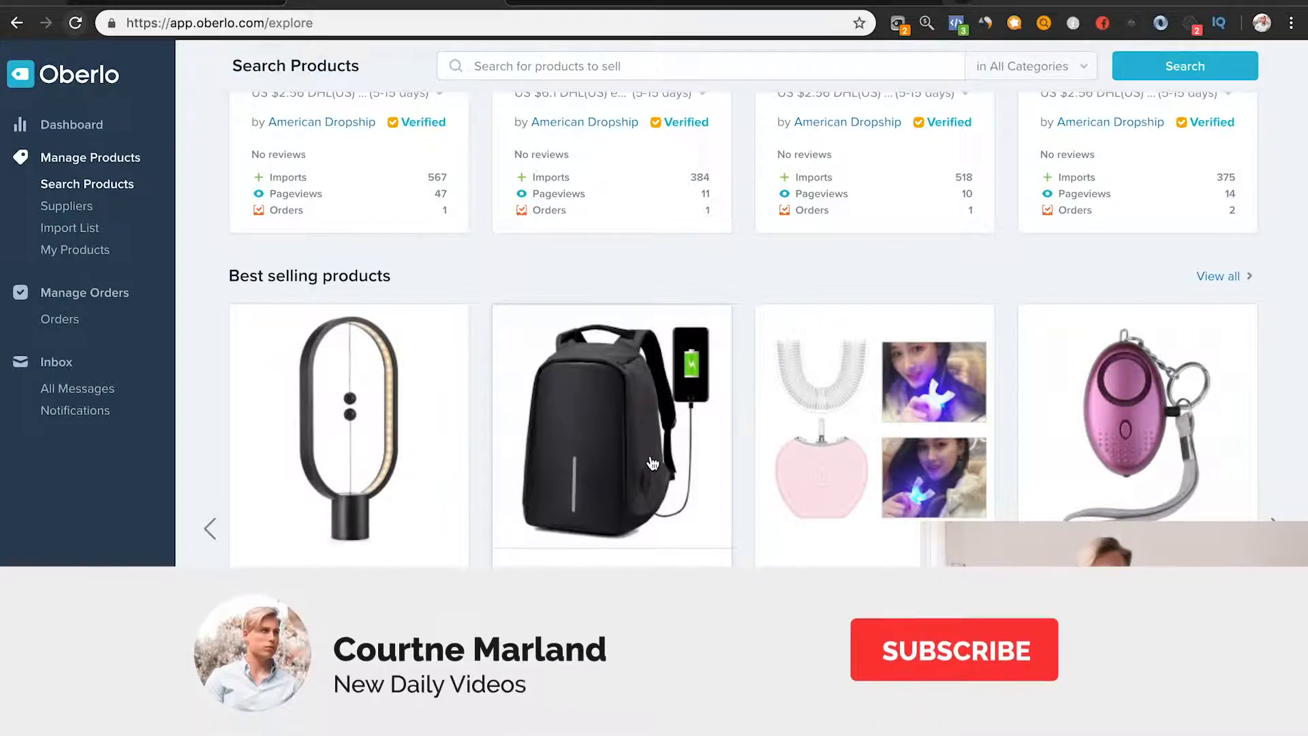
pyautogui.scroll(-3, 652, 463)
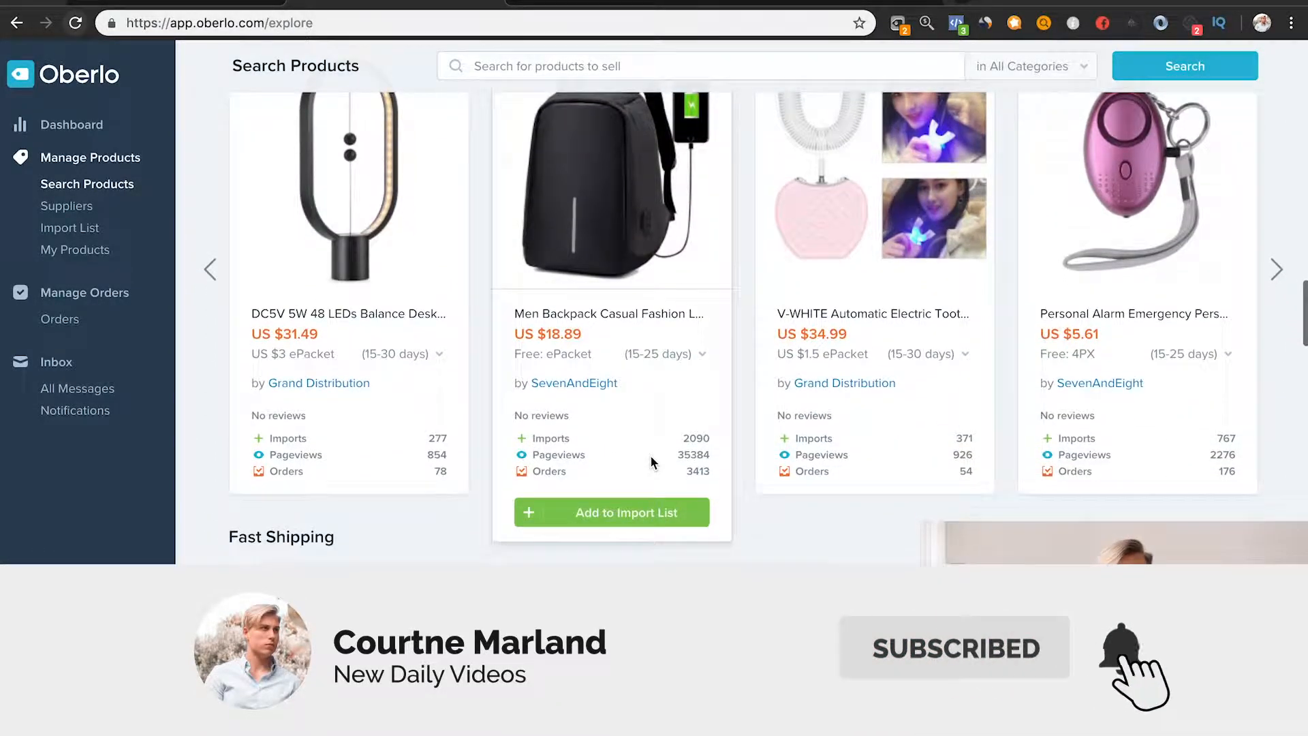
pyautogui.scroll(-3, 619, 162)
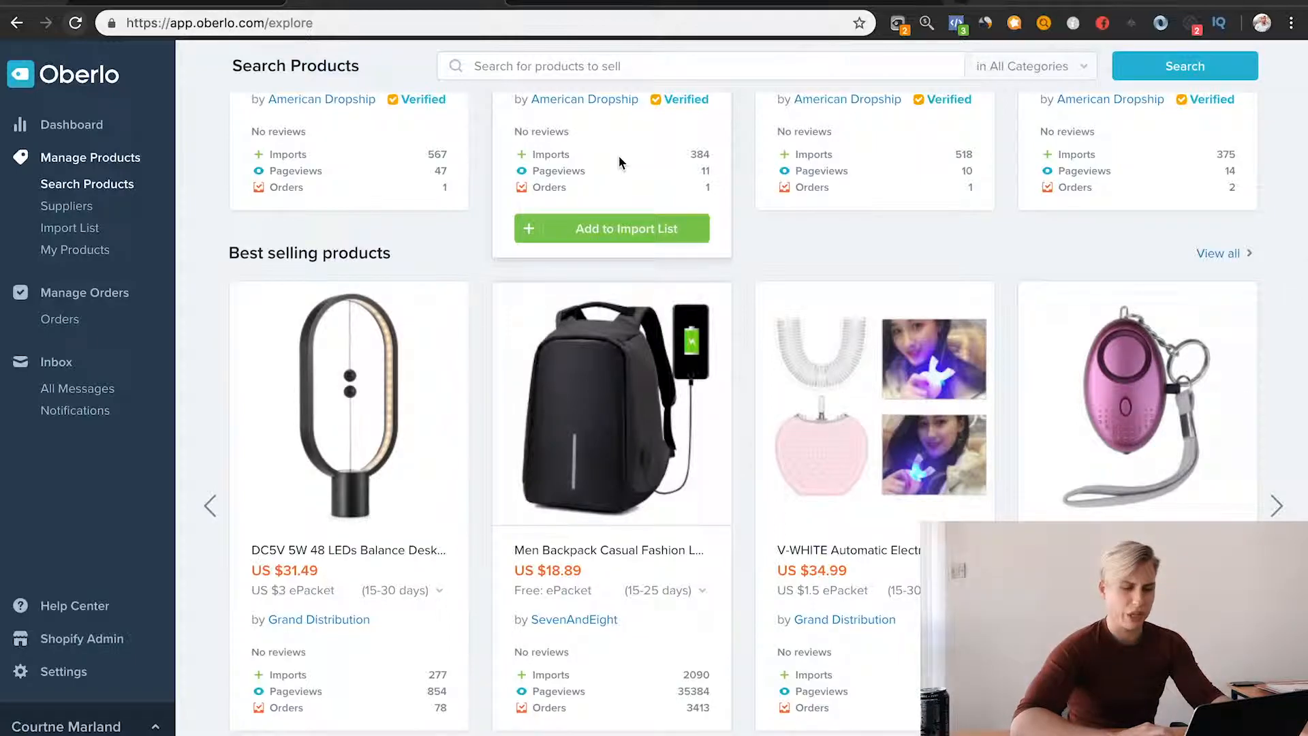
pyautogui.scroll(-7, 1096, 463)
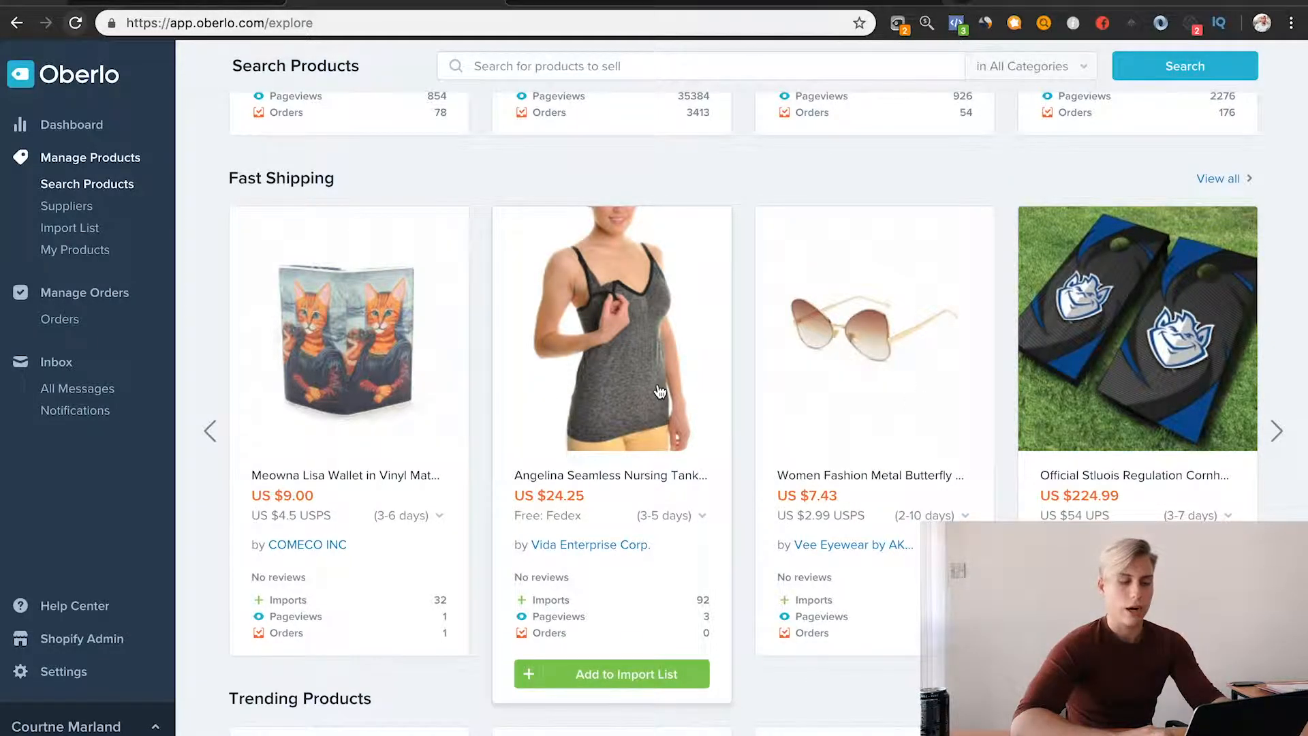
pyautogui.scroll(-12, 660, 391)
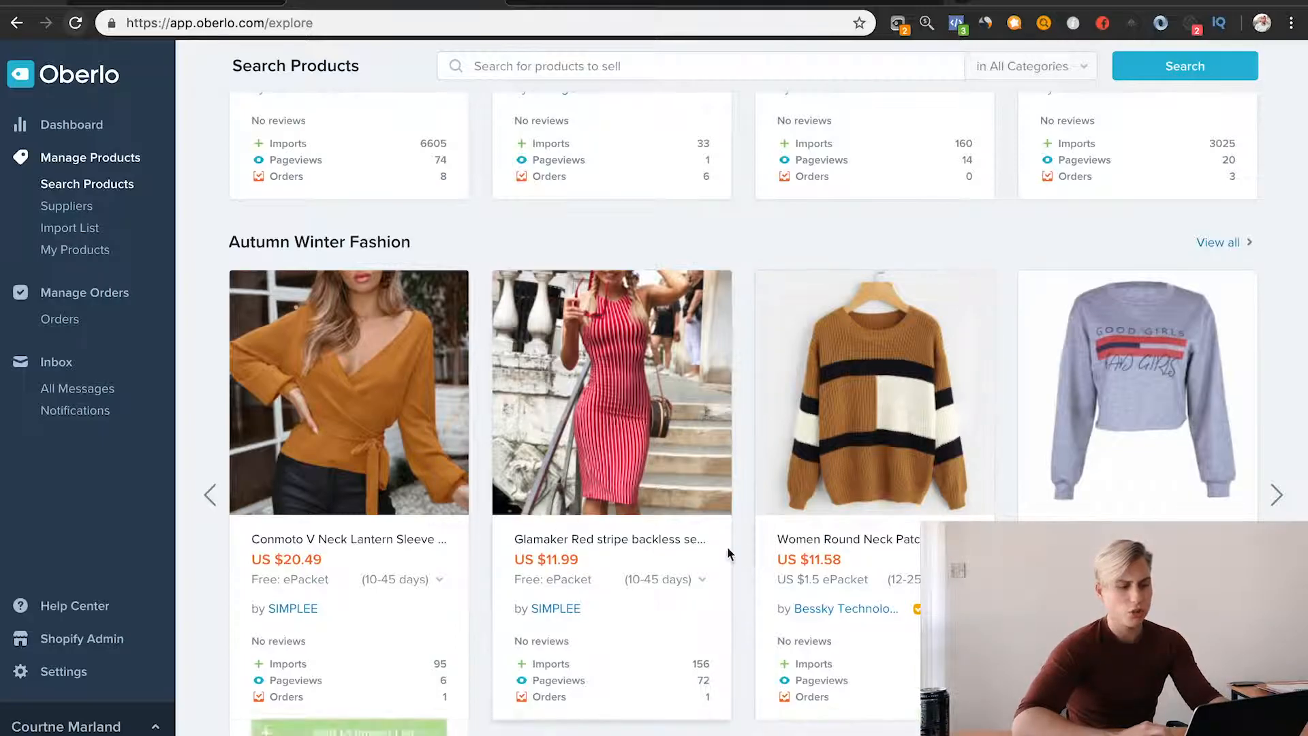
pyautogui.scroll(-3, 751, 534)
pyautogui.scroll(-17, 751, 538)
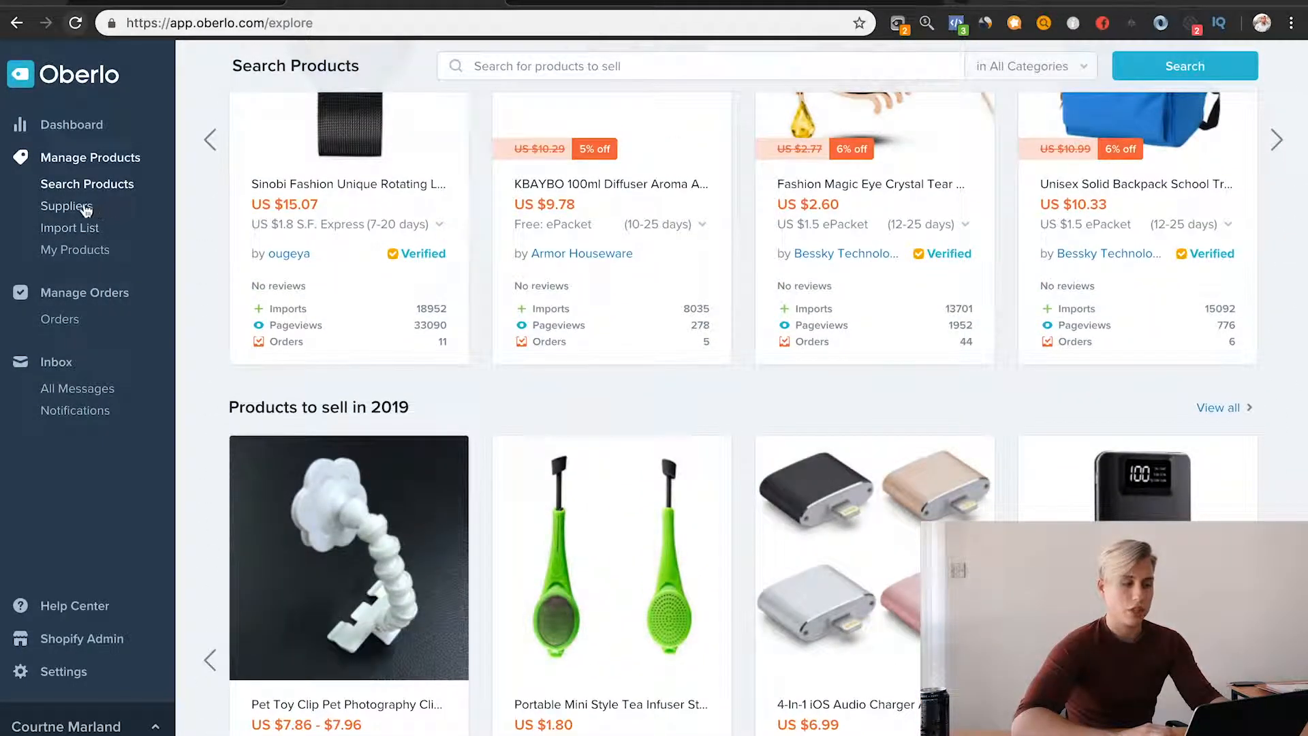
pyautogui.moveTo(437, 380)
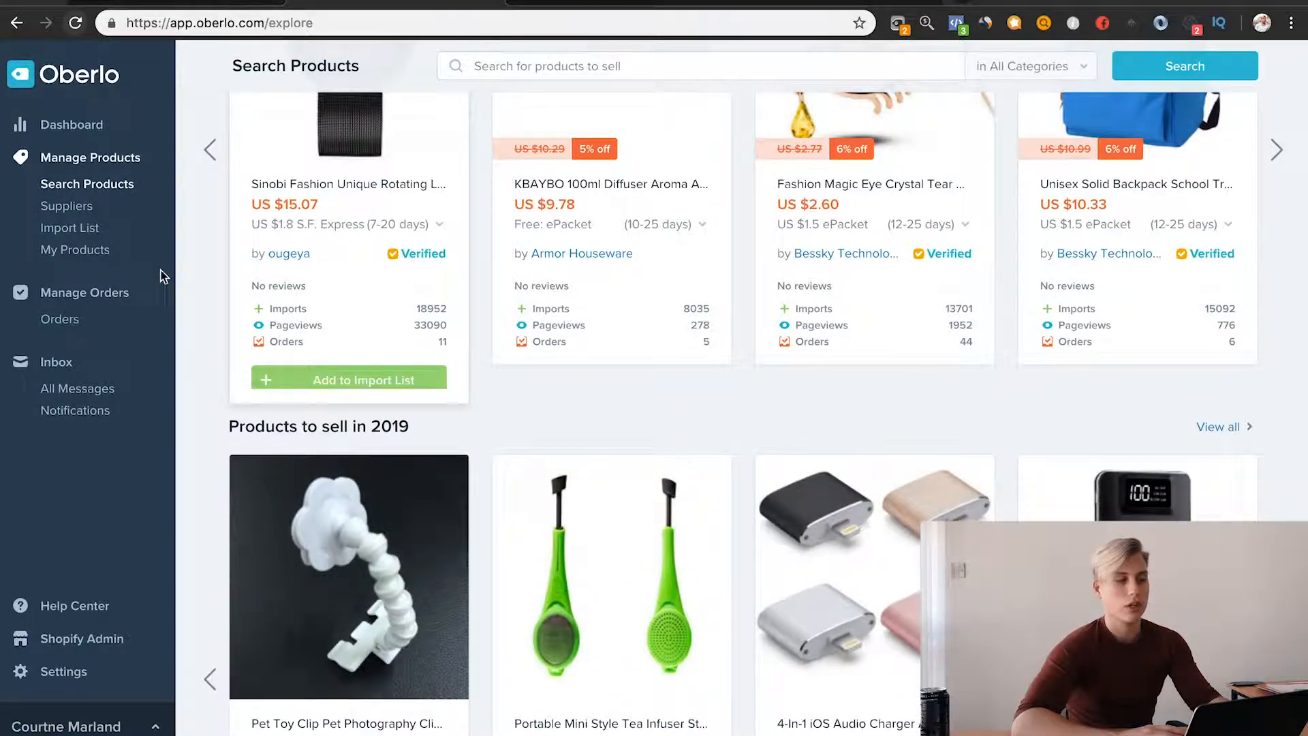
# Review Oberlo's import list and orders pages, finishing on the page of the store's own products.
pyautogui.click(76, 229)
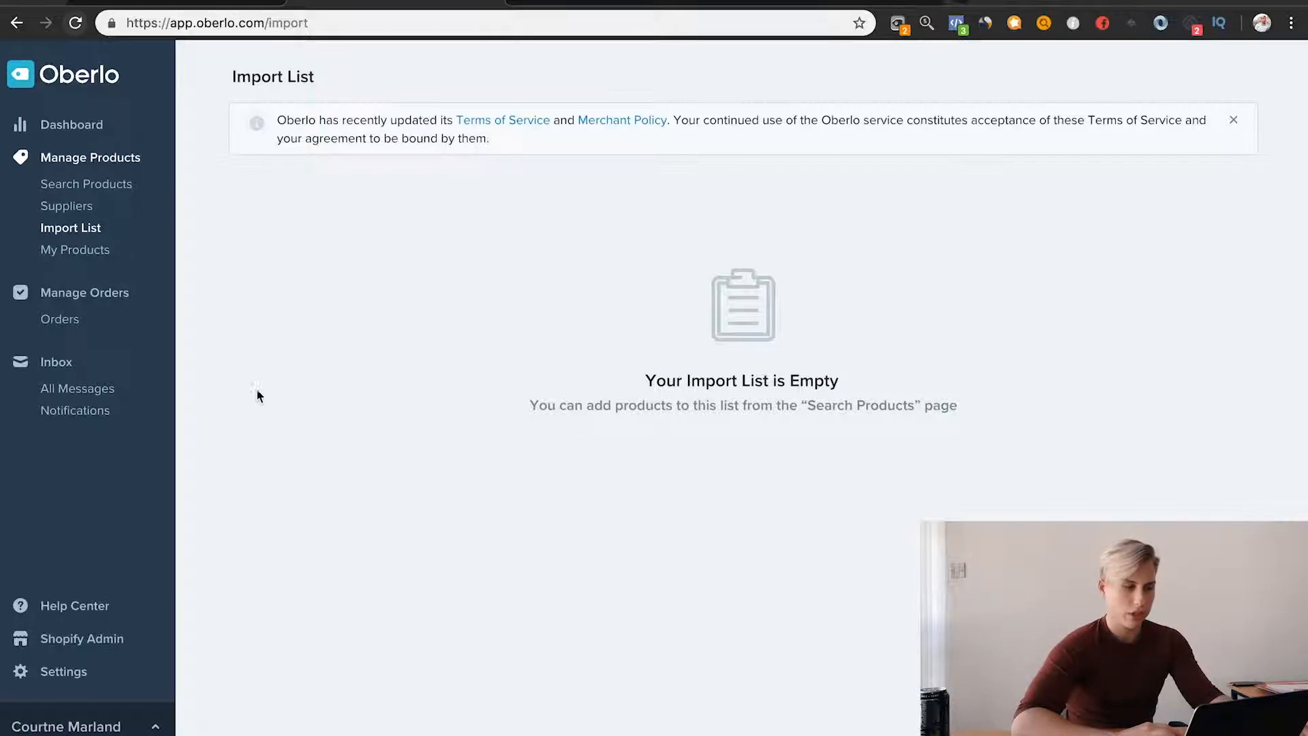
pyautogui.click(67, 252)
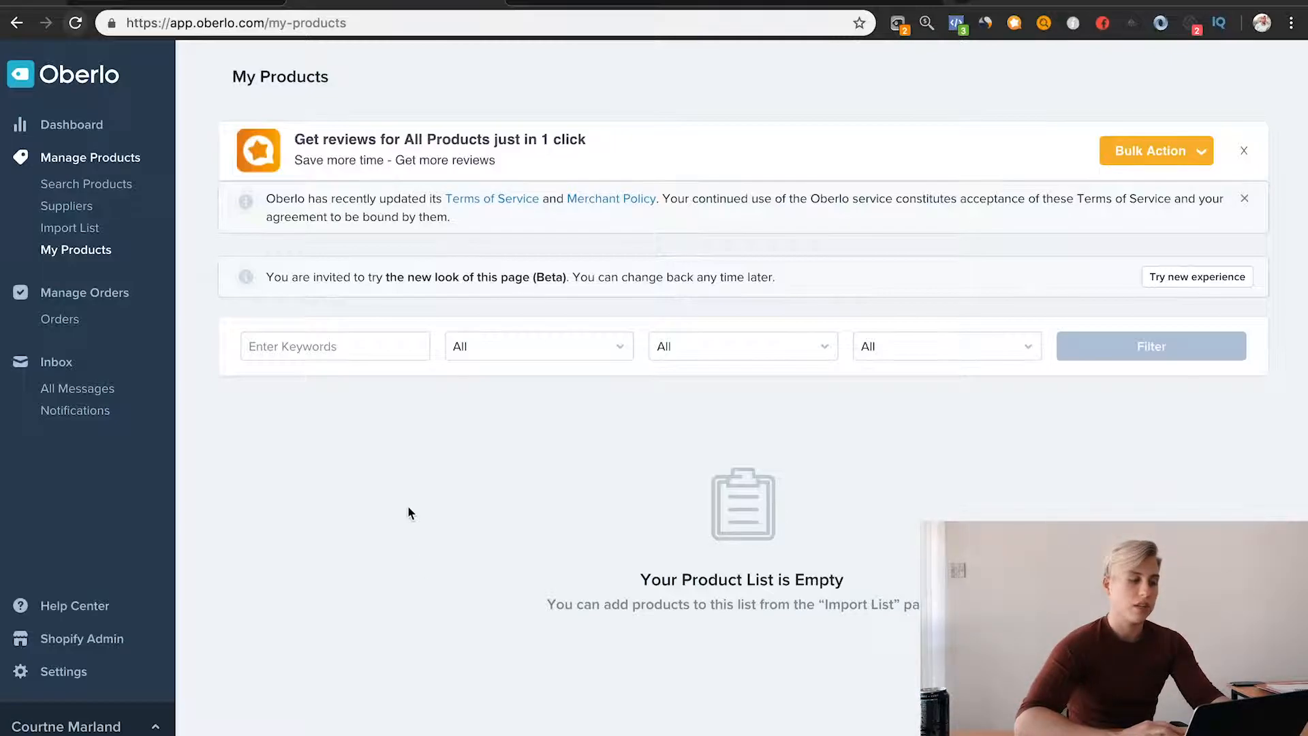
pyautogui.click(111, 314)
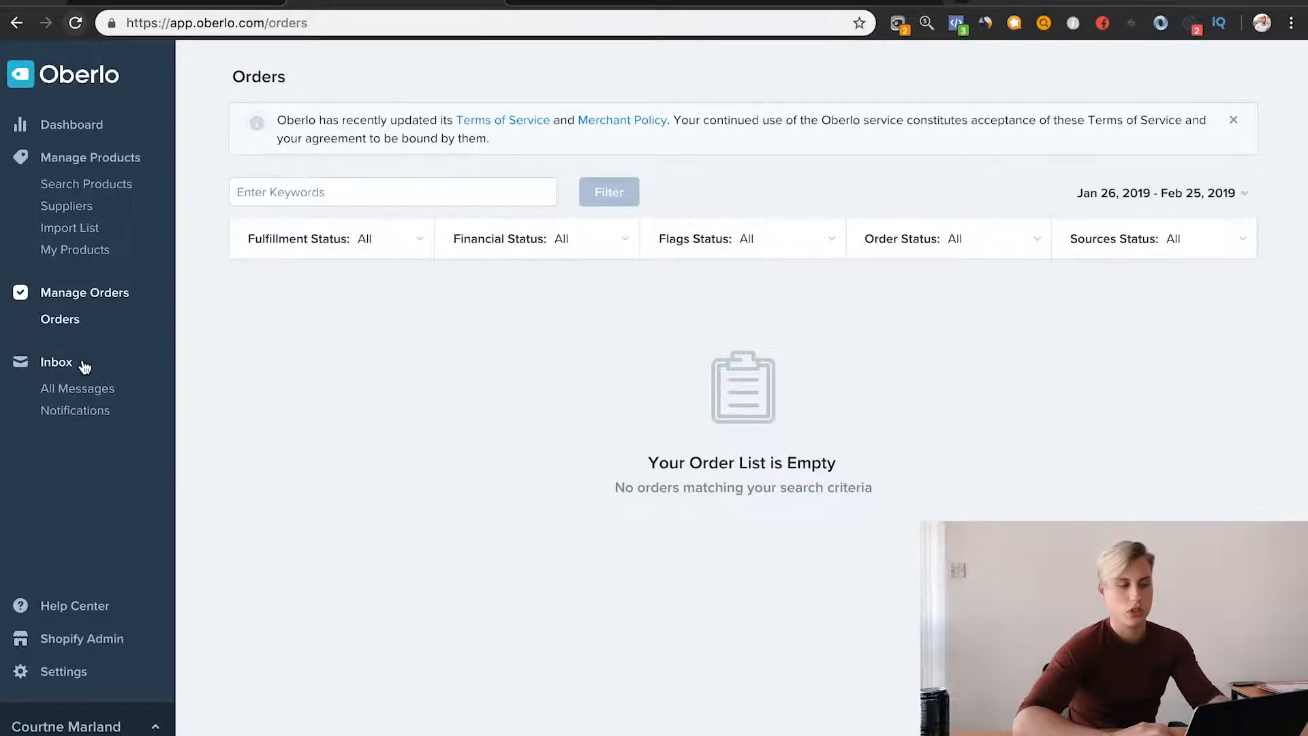
pyautogui.click(101, 258)
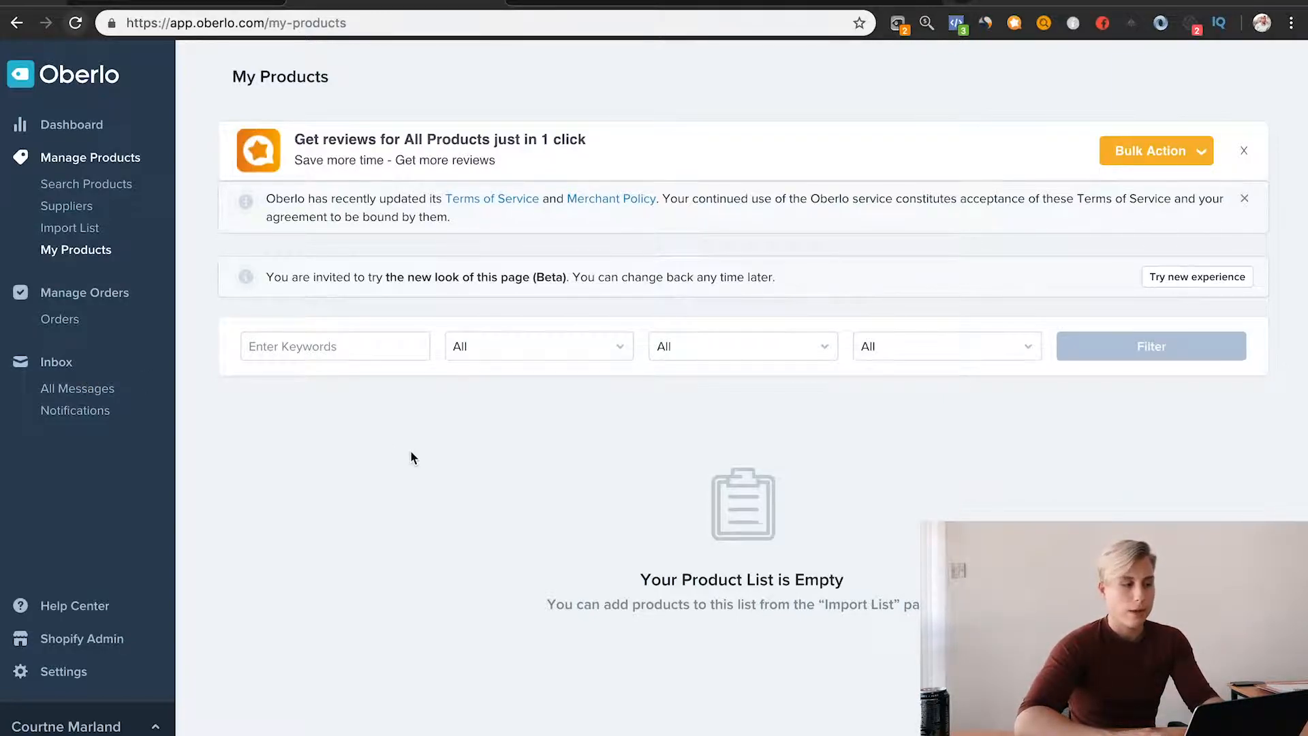
# Switch to the Shopify admin and open the store's product list.
pyautogui.click(163, 2)
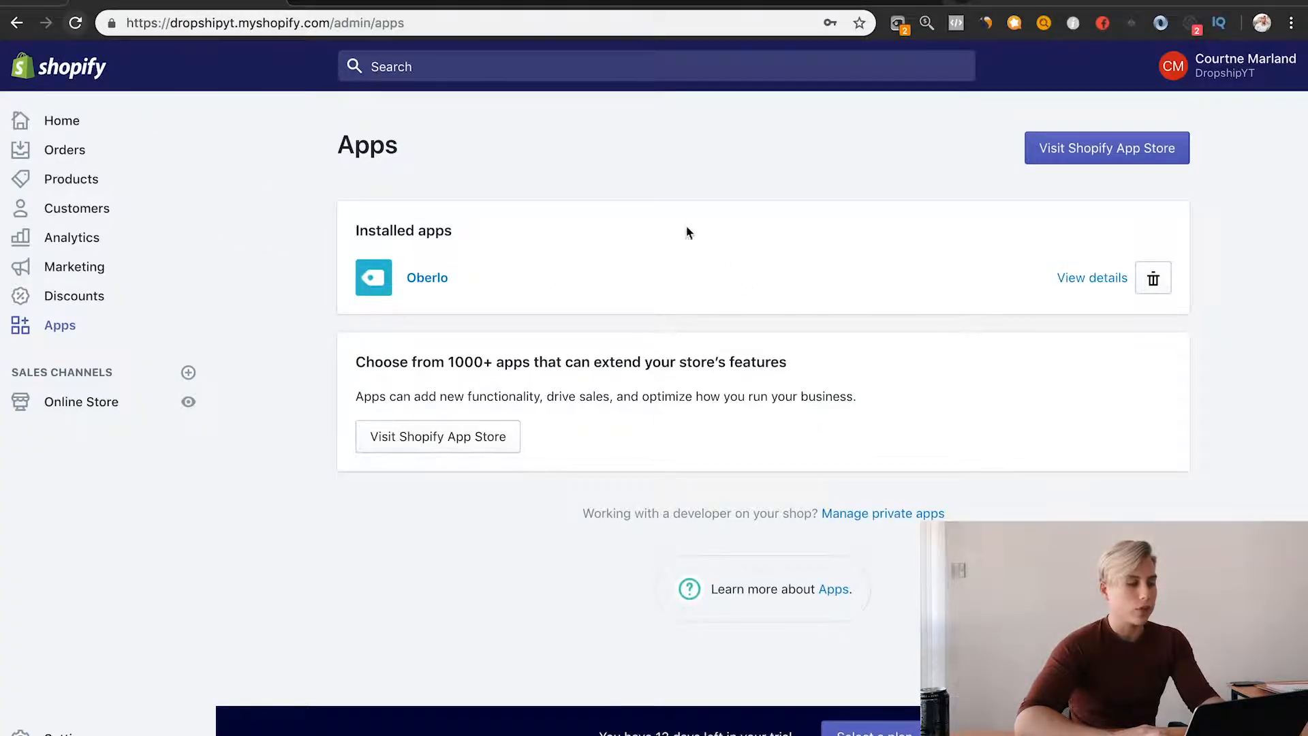
pyautogui.click(79, 179)
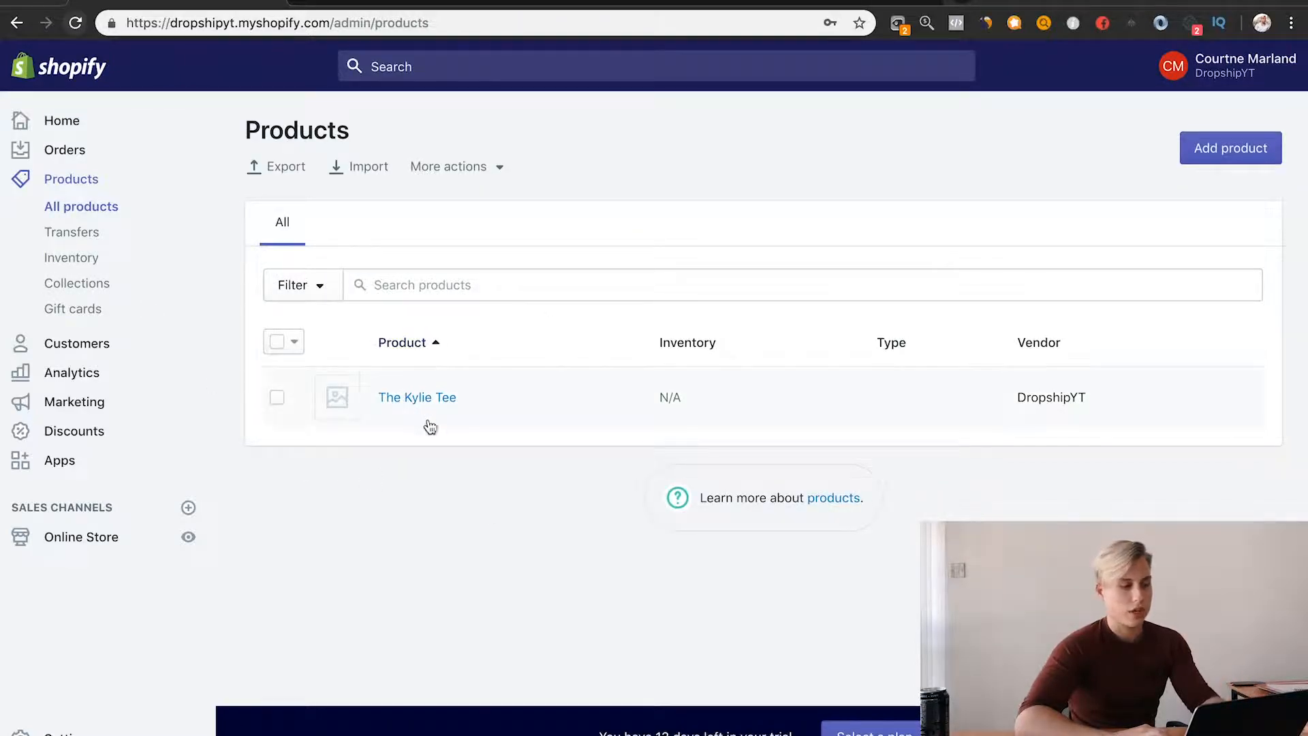
# Delete the product The Kylie Tee from the store's product list.
pyautogui.click(277, 397)
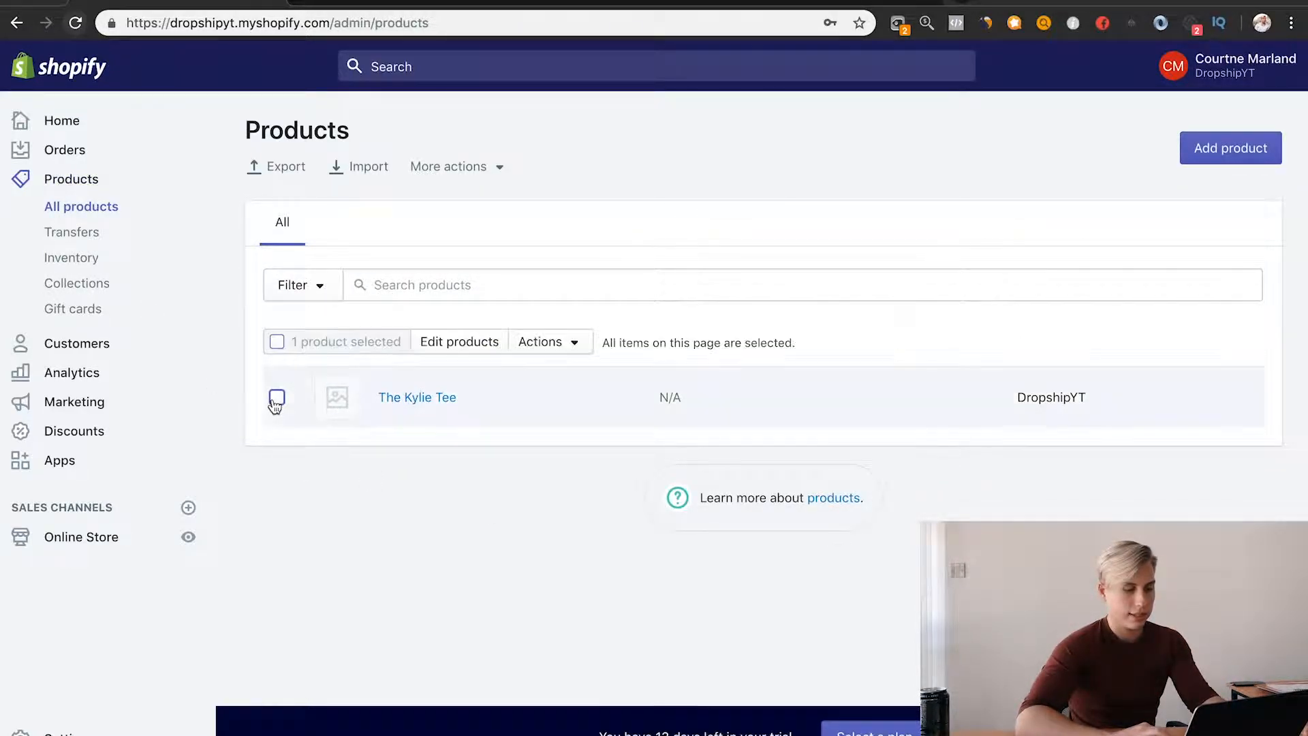
pyautogui.click(544, 342)
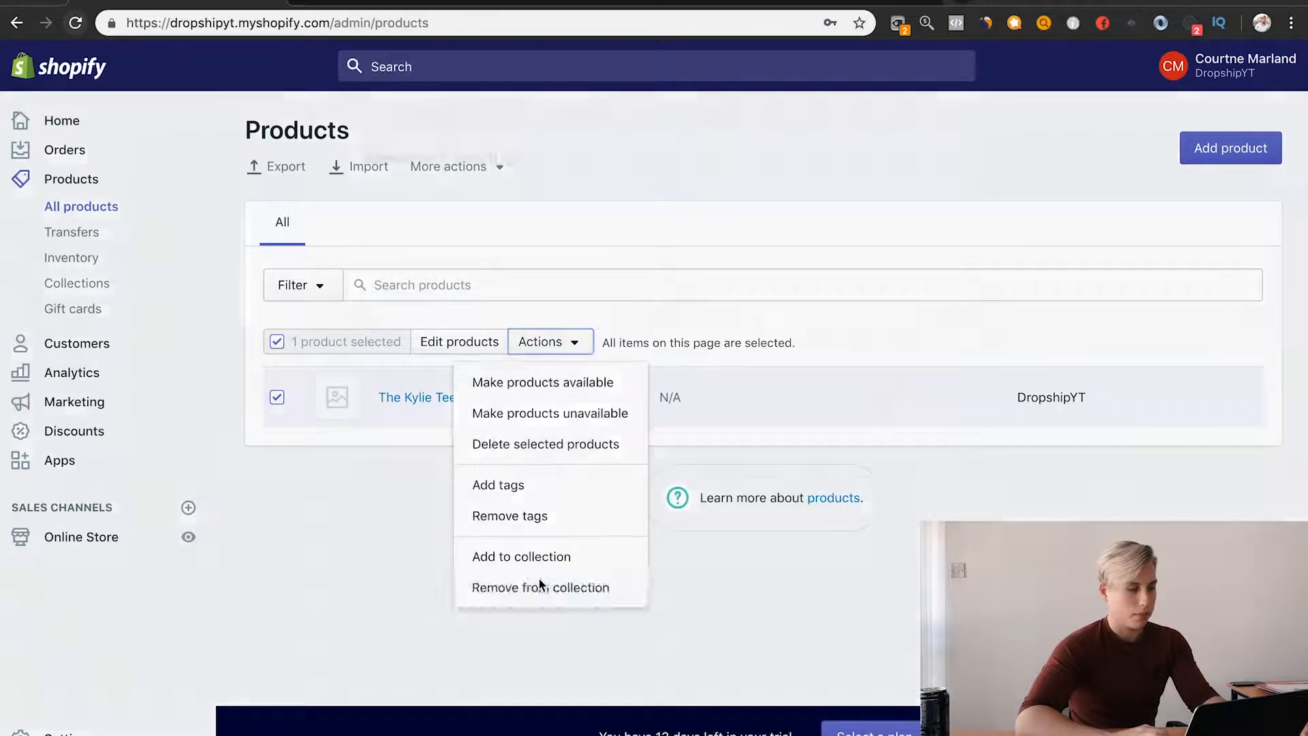
pyautogui.click(538, 583)
pyautogui.click(814, 350)
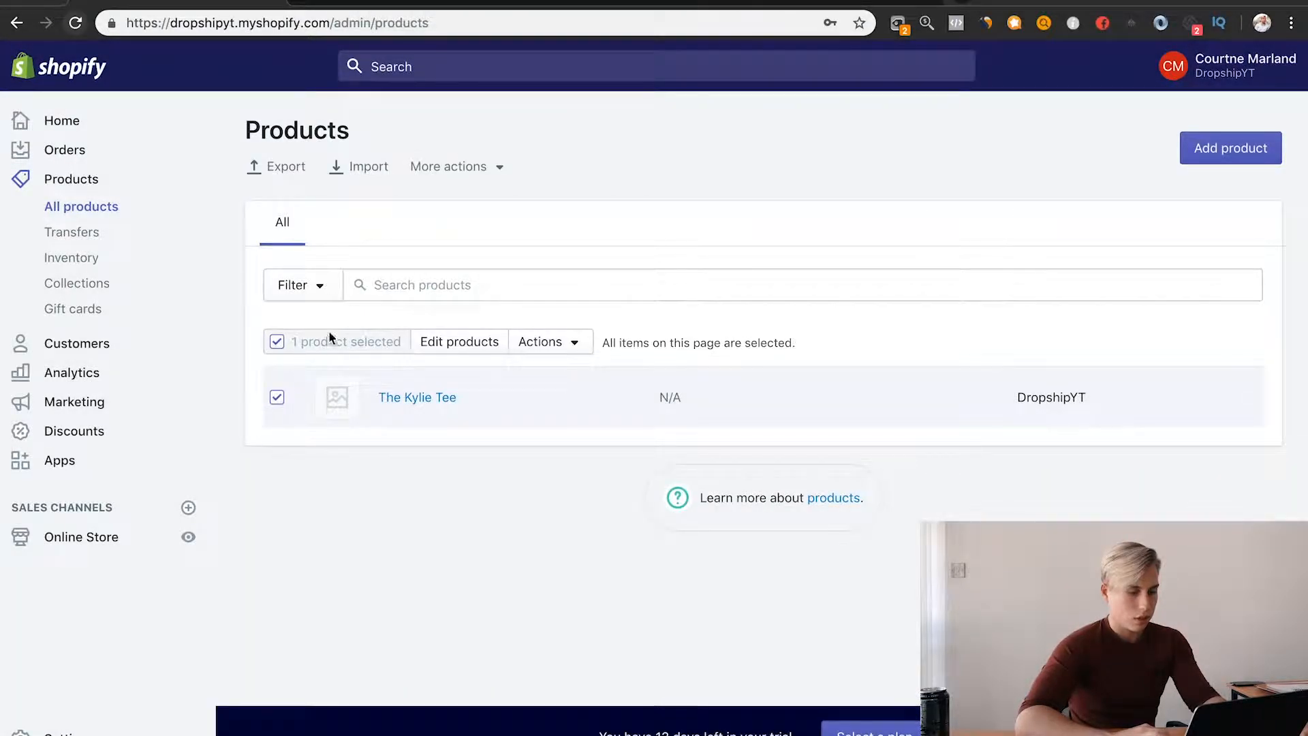
pyautogui.click(545, 344)
pyautogui.click(557, 457)
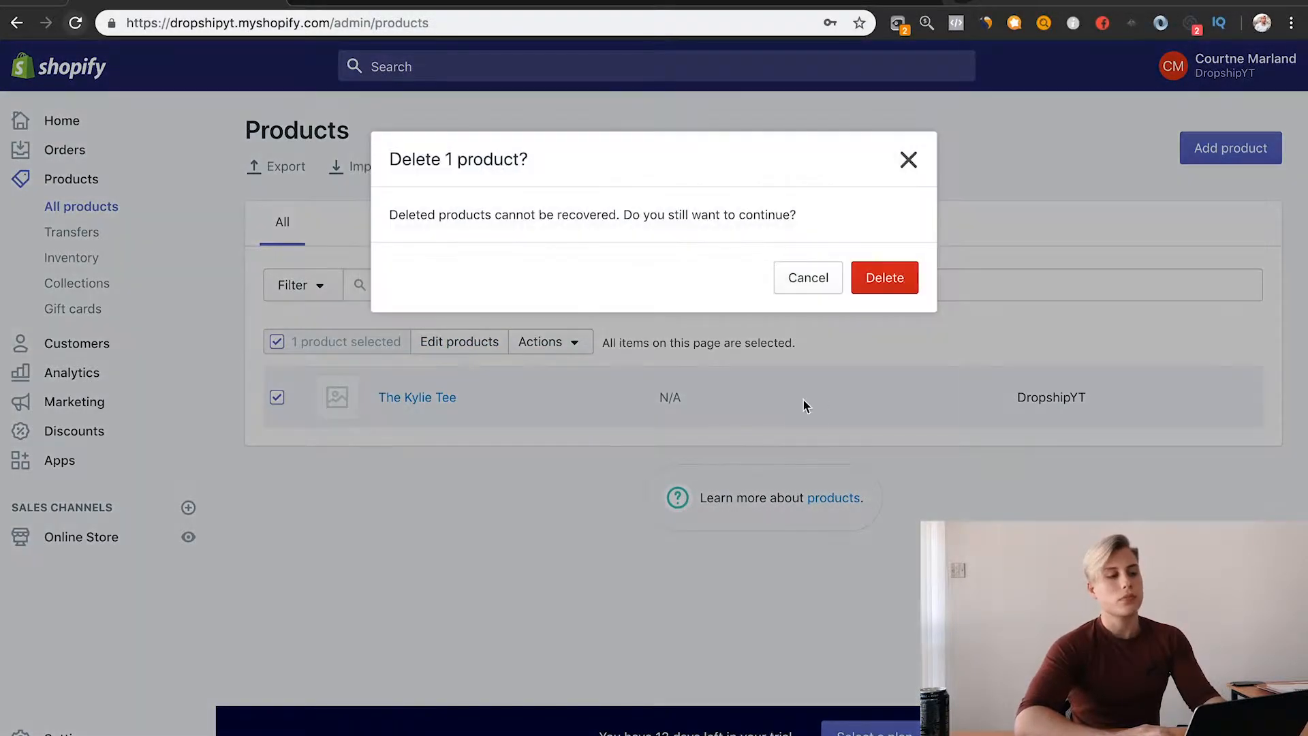
pyautogui.click(897, 283)
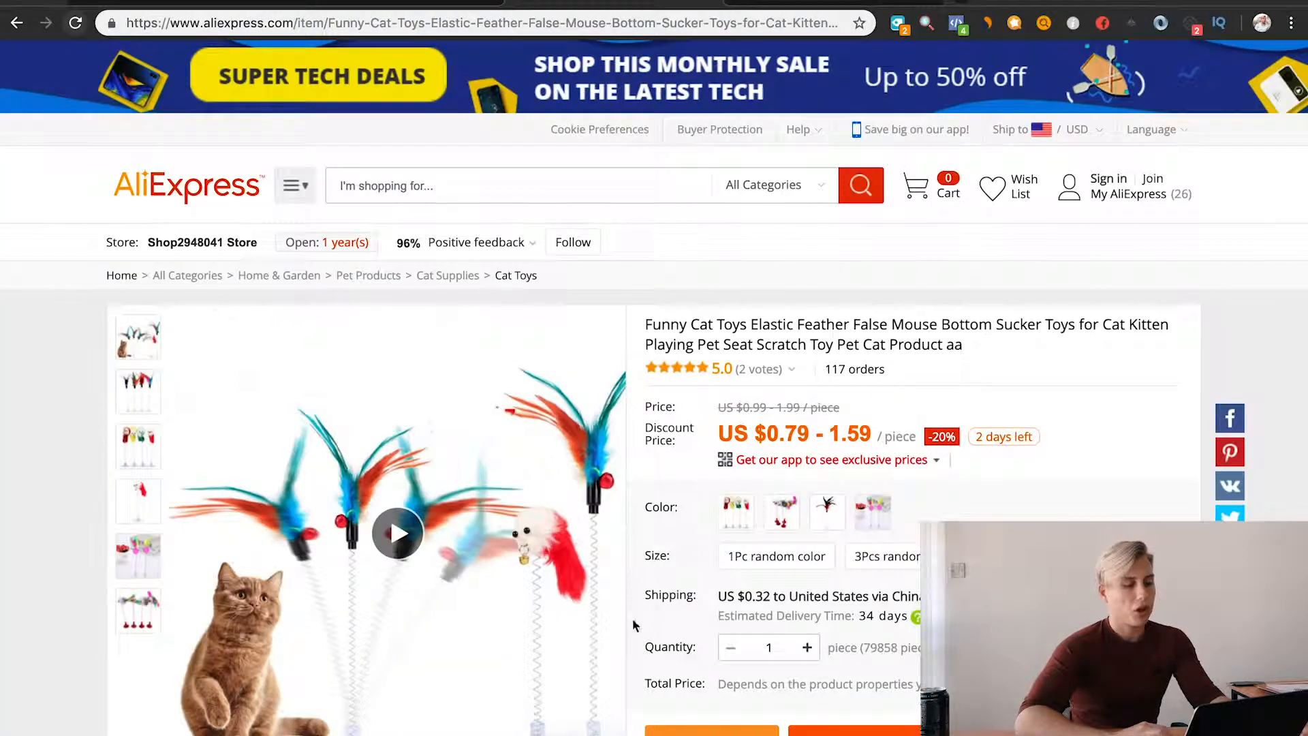
# Examine the AliExpress page of the elastic feather cat toy, including its photos, price and purchase options.
pyautogui.scroll(-2, 389, 514)
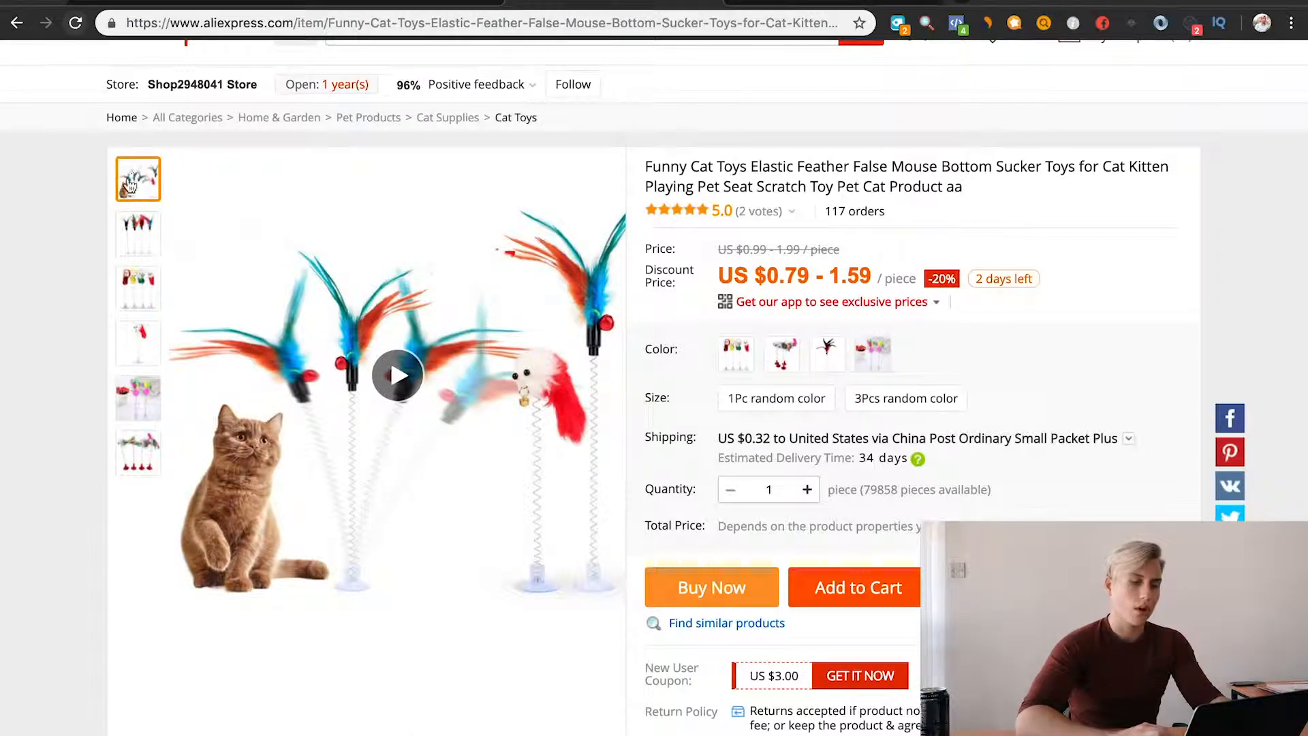
pyautogui.moveTo(136, 232)
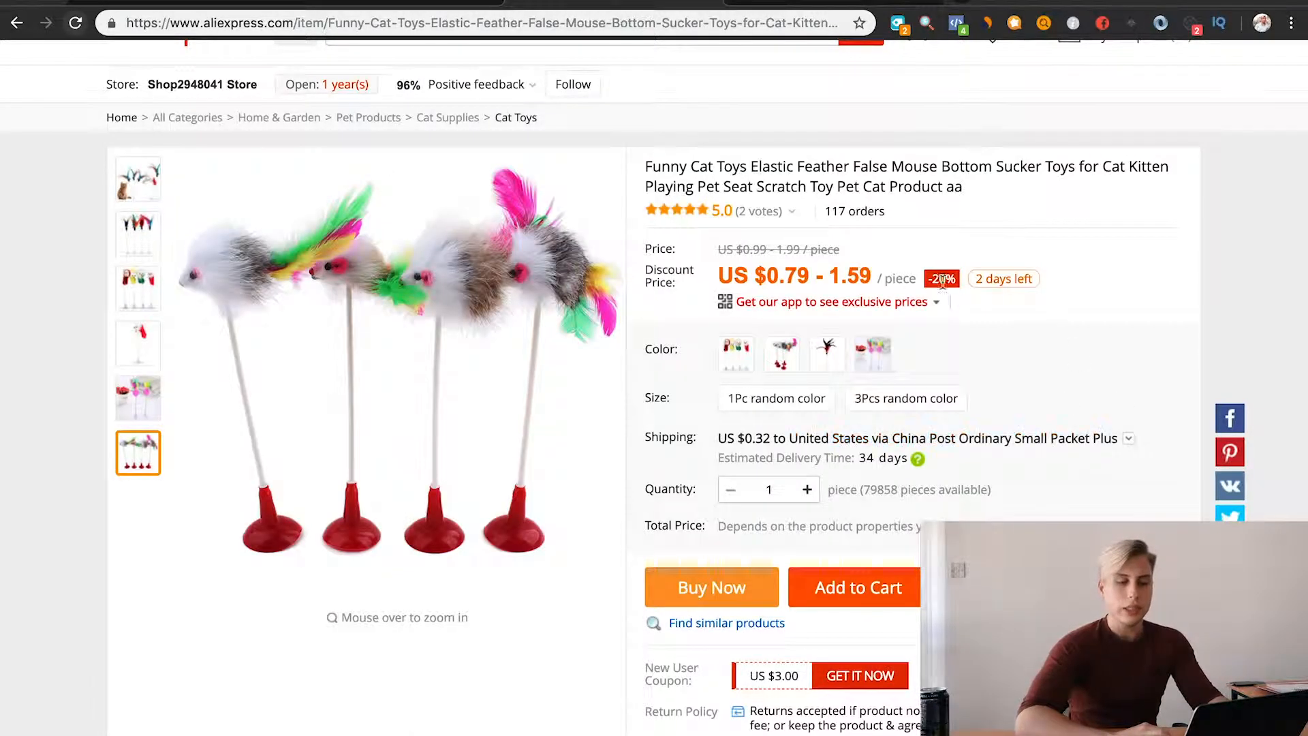
pyautogui.scroll(-1, 1068, 448)
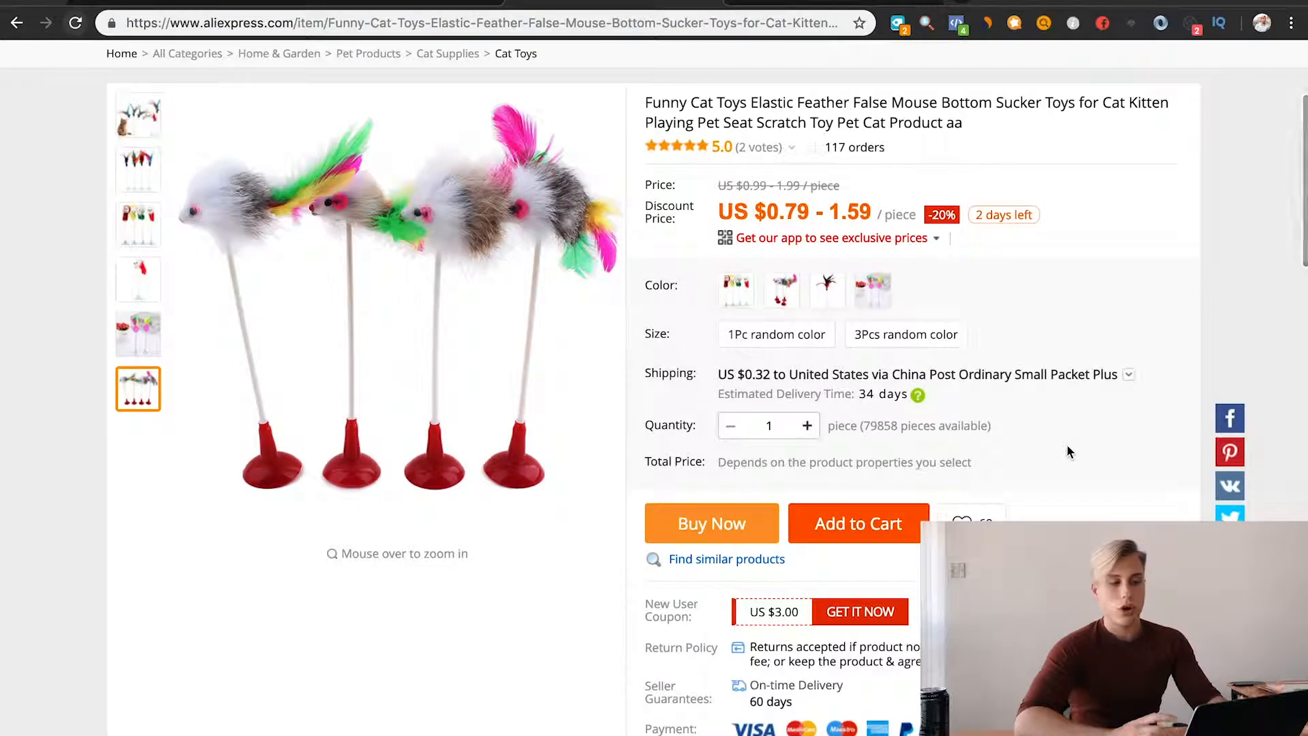
pyautogui.scroll(2, 1068, 451)
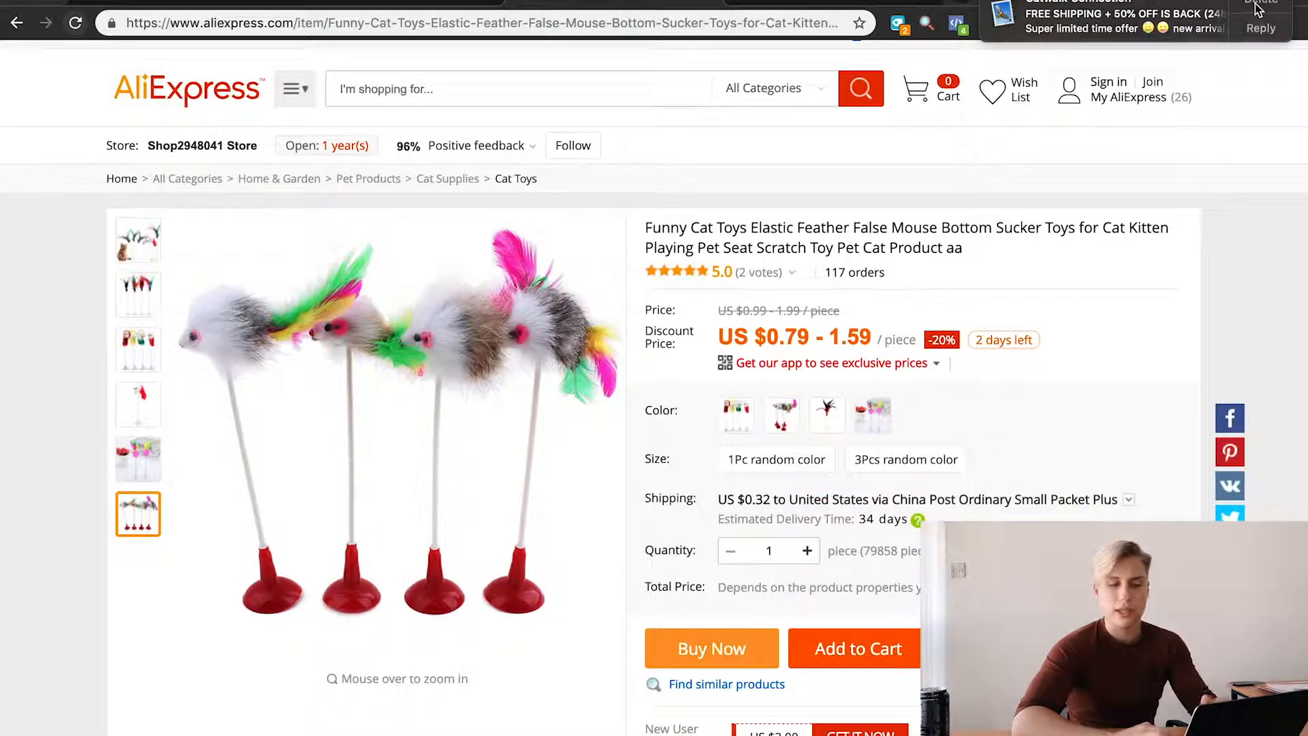
# Review the cat toy's shipping methods to the United States and choose ePacket.
pyautogui.click(928, 500)
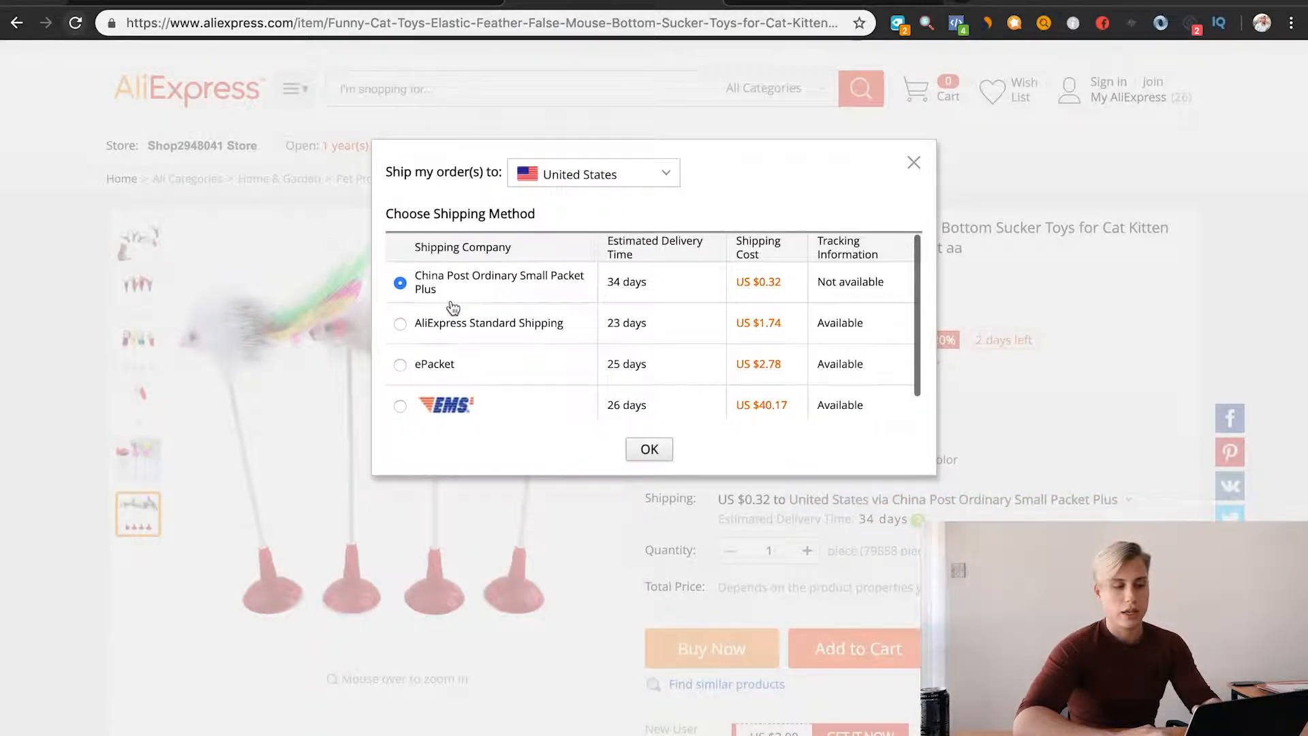
pyautogui.click(426, 364)
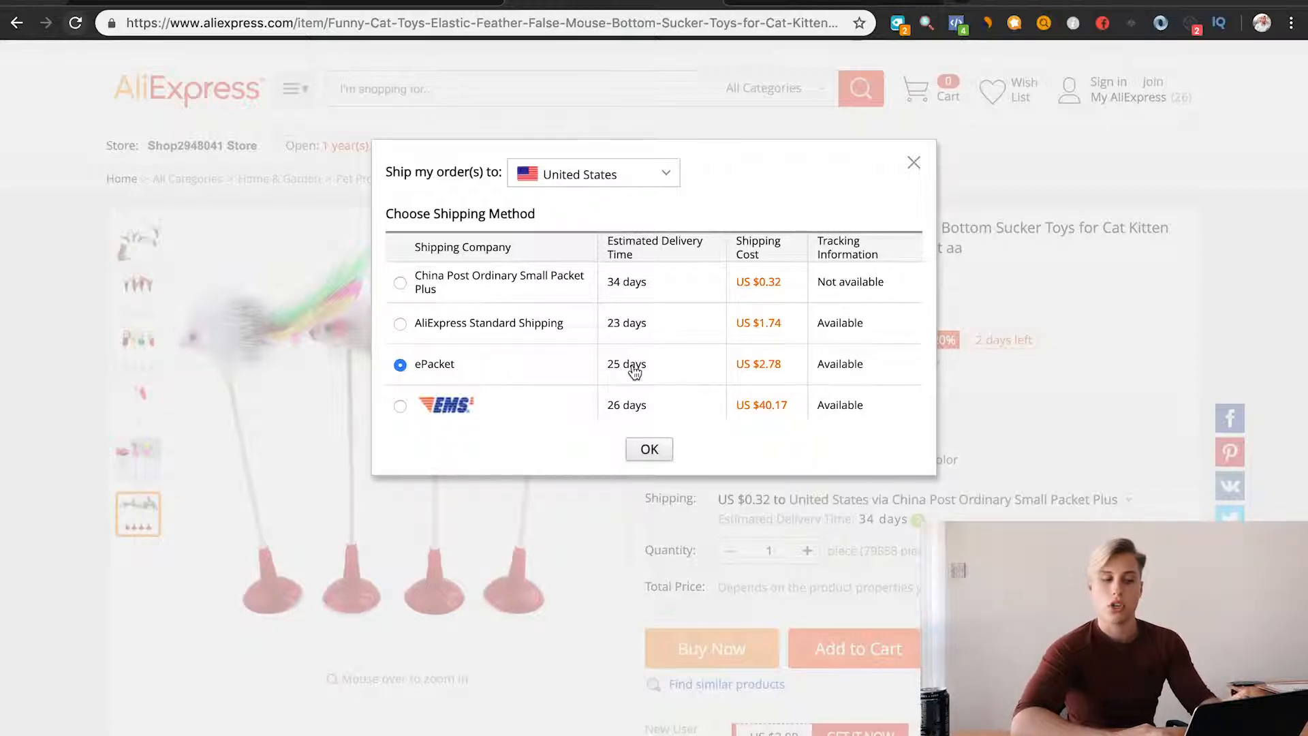
pyautogui.scroll(2, 770, 370)
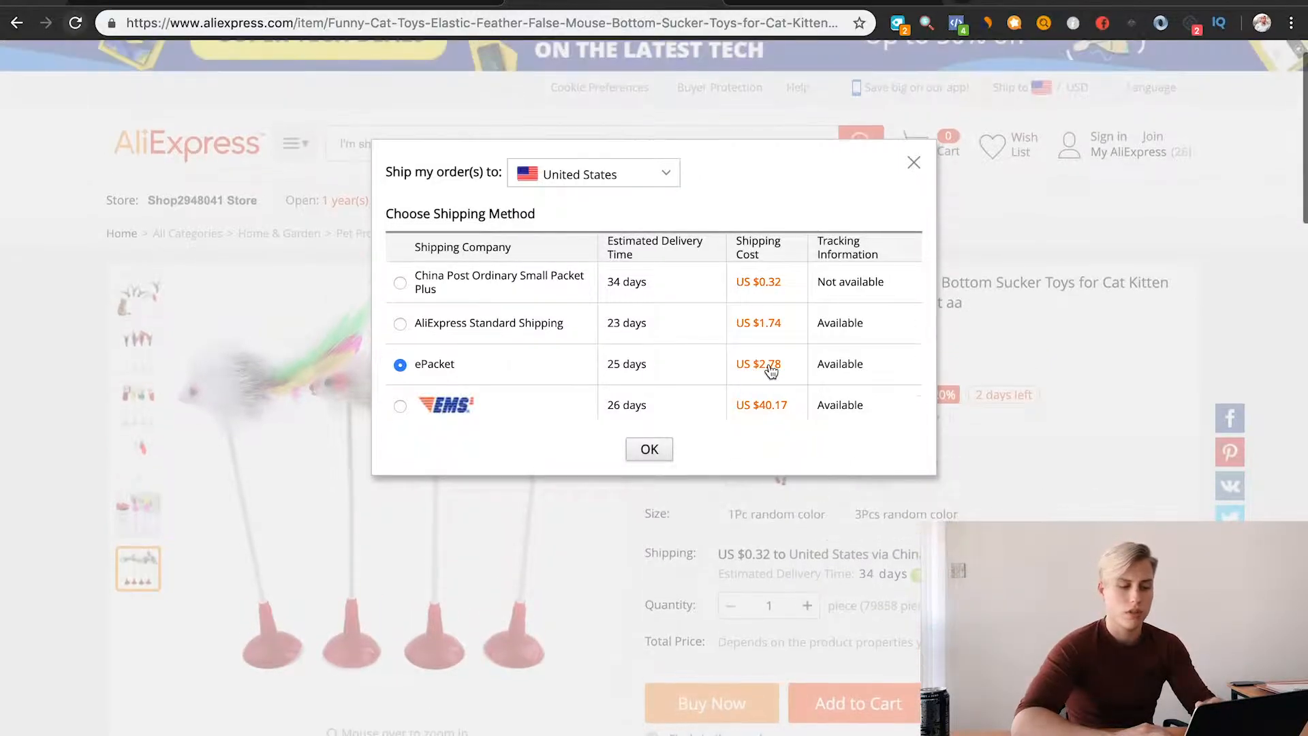
pyautogui.click(665, 447)
pyautogui.scroll(-2, 1158, 519)
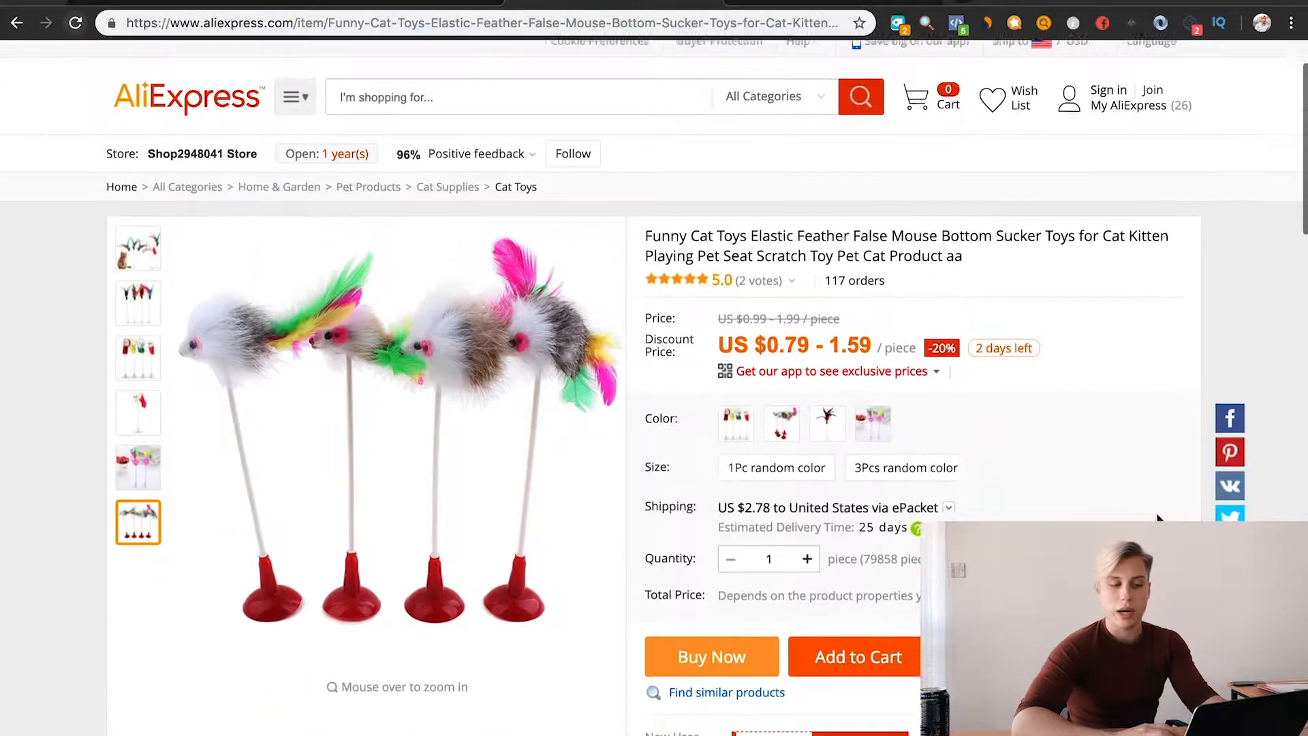
# Try out the cat toy's color variants with the 1Pc and 3Pcs random color sizes to compare their photos and prices.
pyautogui.click(734, 413)
pyautogui.click(753, 451)
pyautogui.click(780, 410)
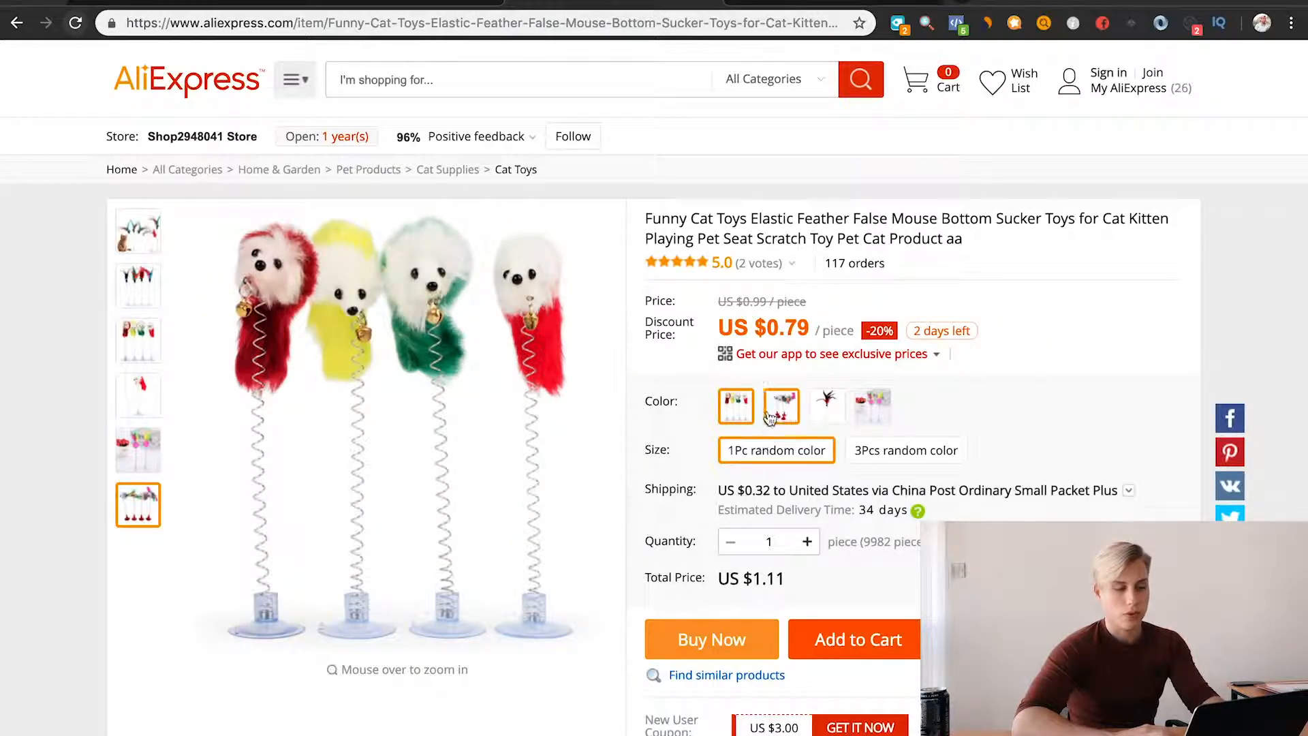
pyautogui.click(824, 409)
pyautogui.click(865, 407)
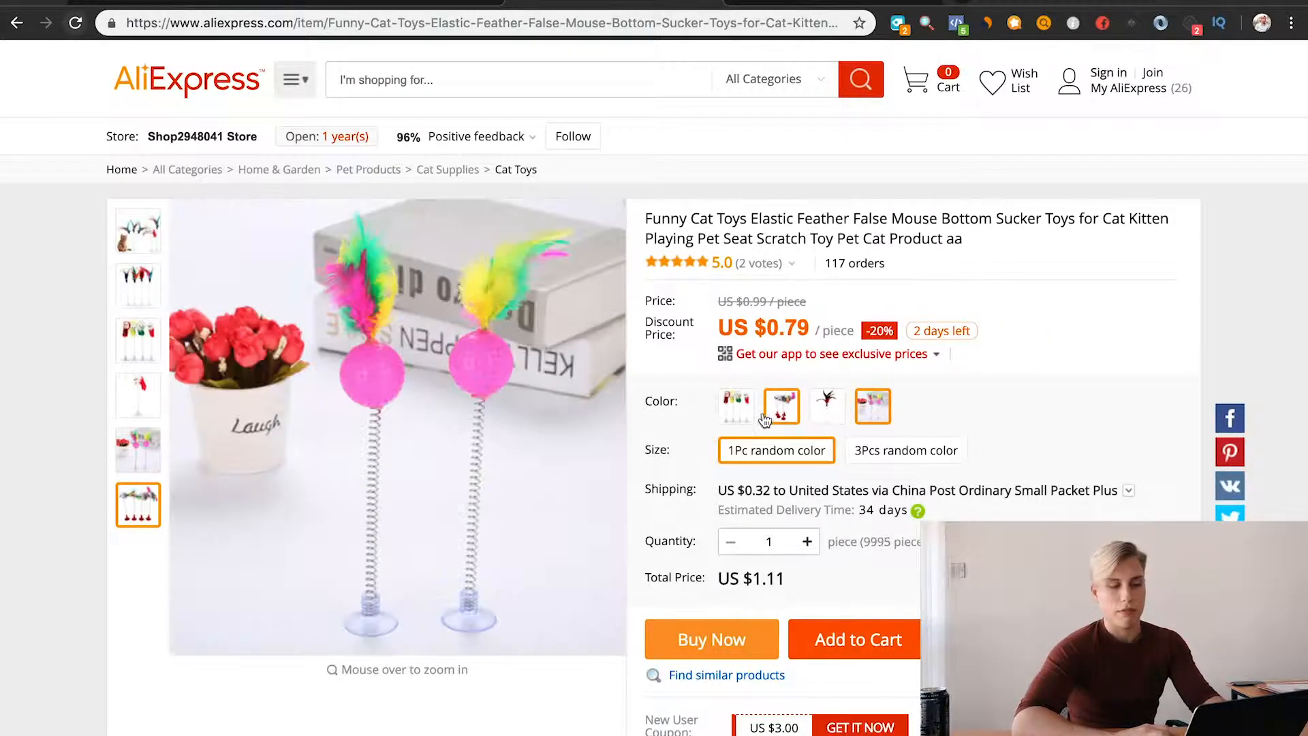
pyautogui.click(737, 410)
pyautogui.click(782, 409)
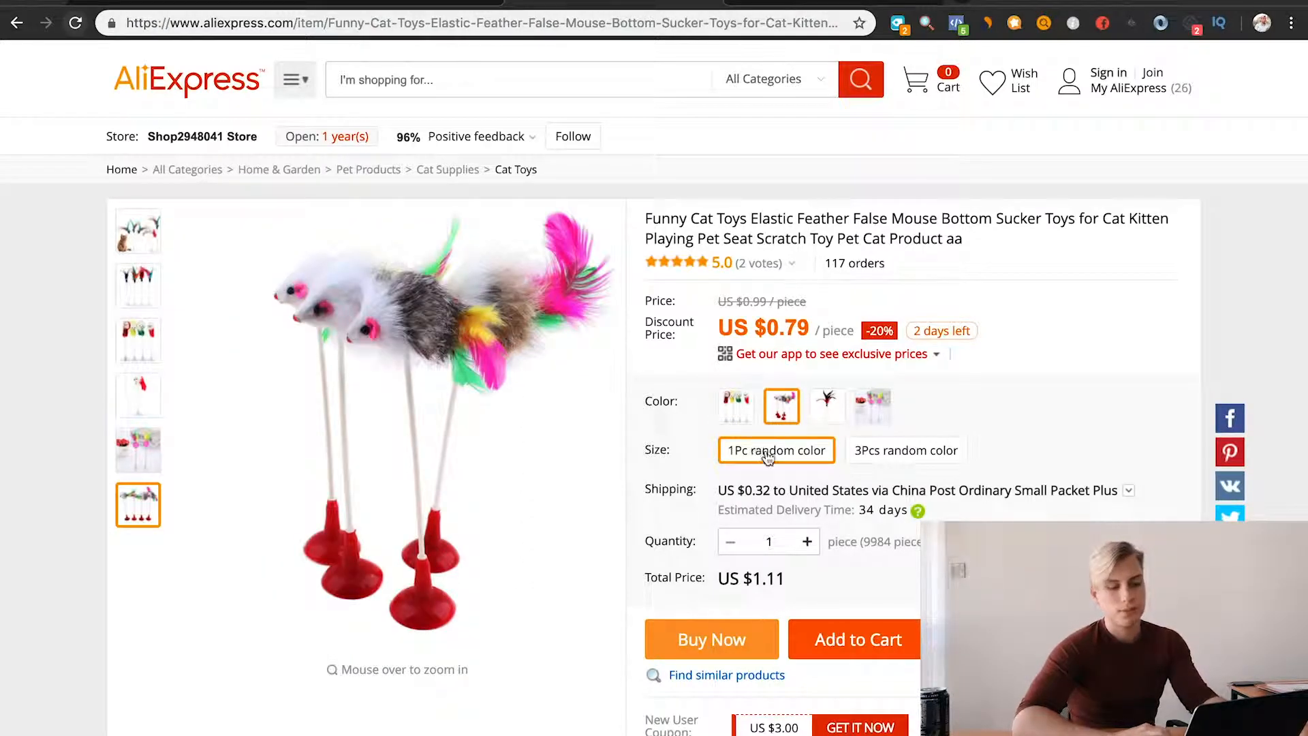
pyautogui.click(941, 450)
pyautogui.scroll(-2, 555, 418)
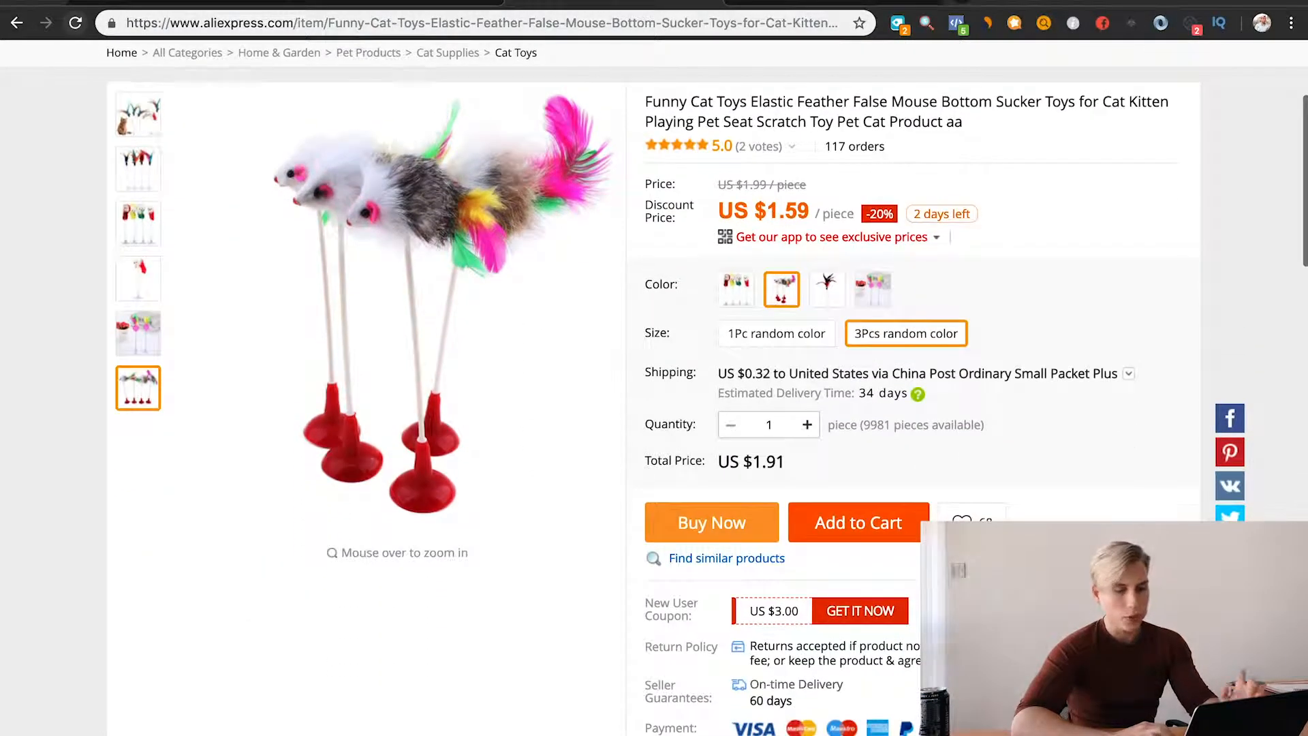
pyautogui.scroll(3, 654, 388)
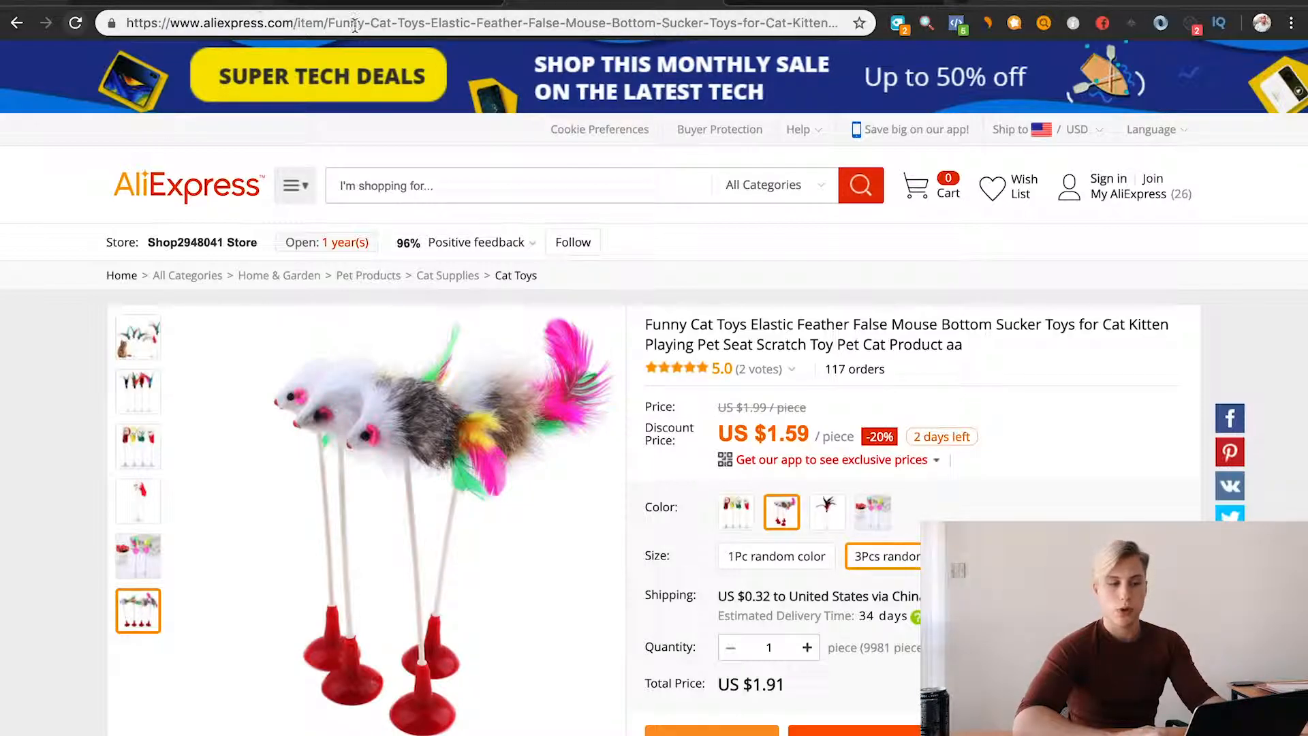
# Add the cat toy to the Oberlo import list with the browser extension and open that list.
pyautogui.click(899, 25)
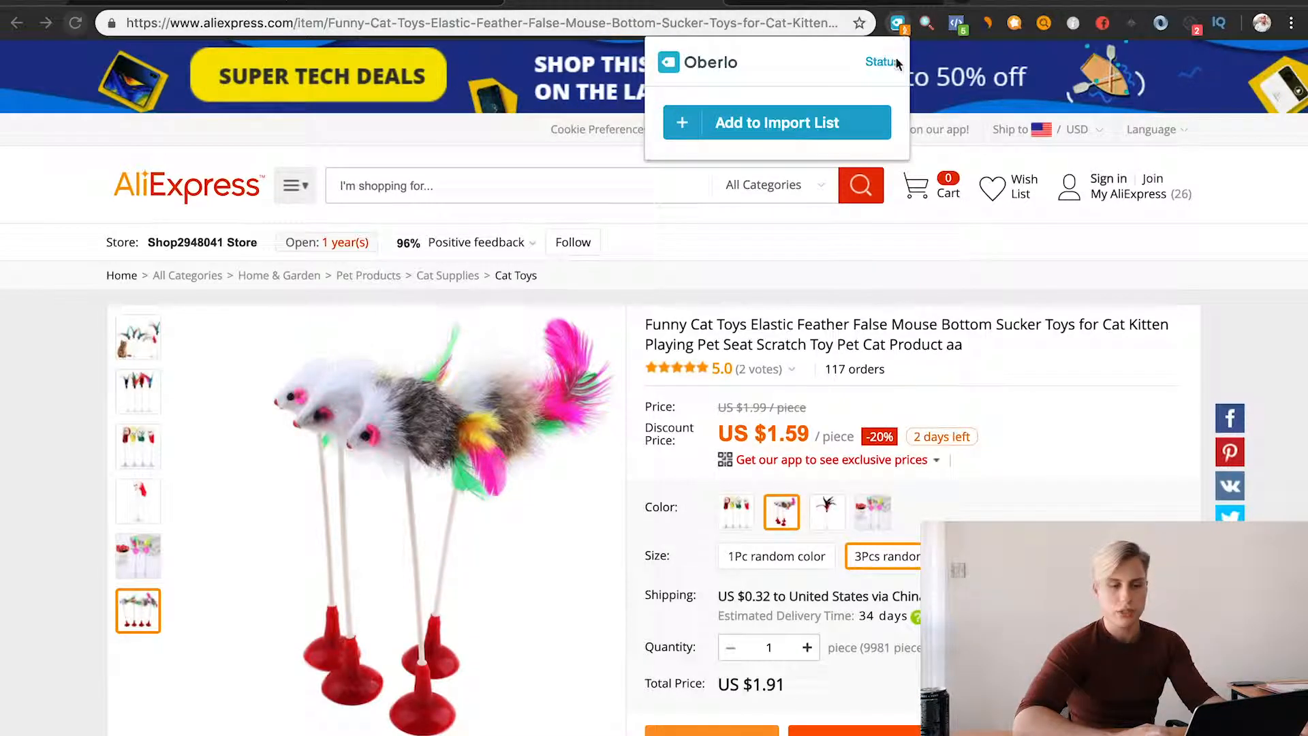
pyautogui.click(810, 124)
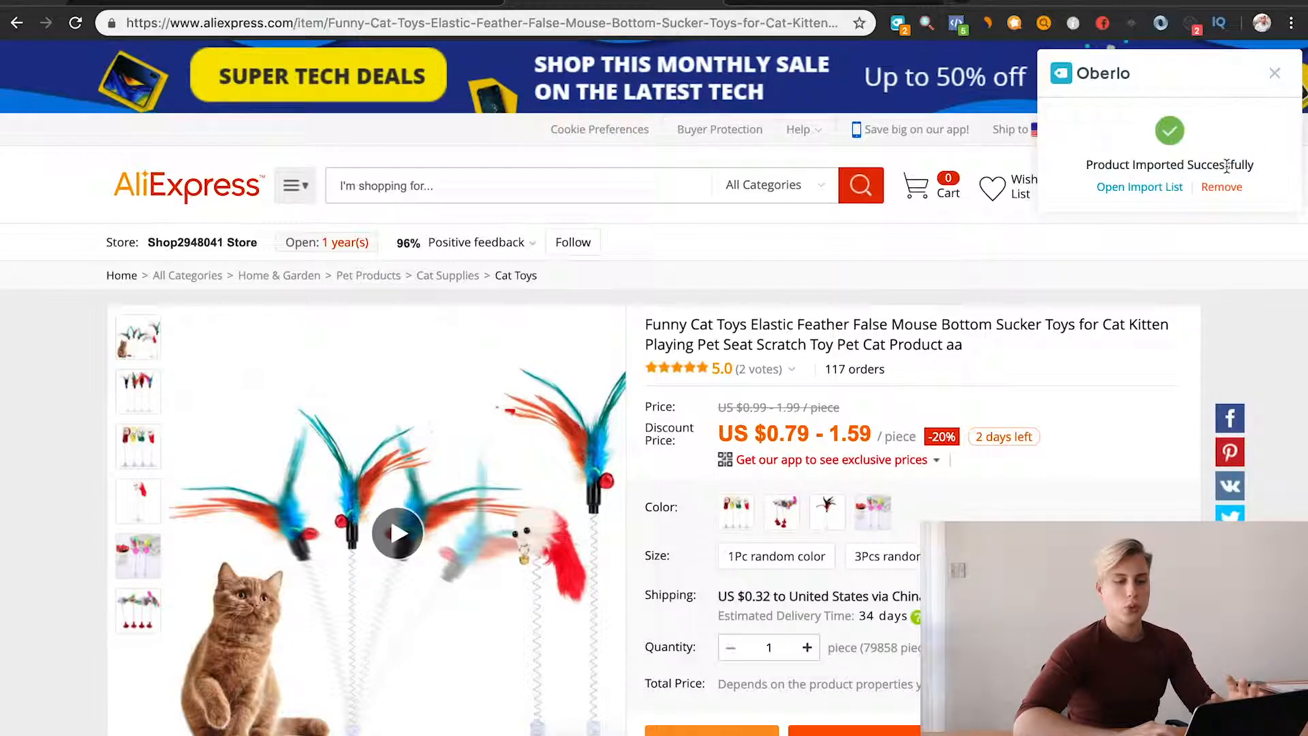
pyautogui.click(1154, 190)
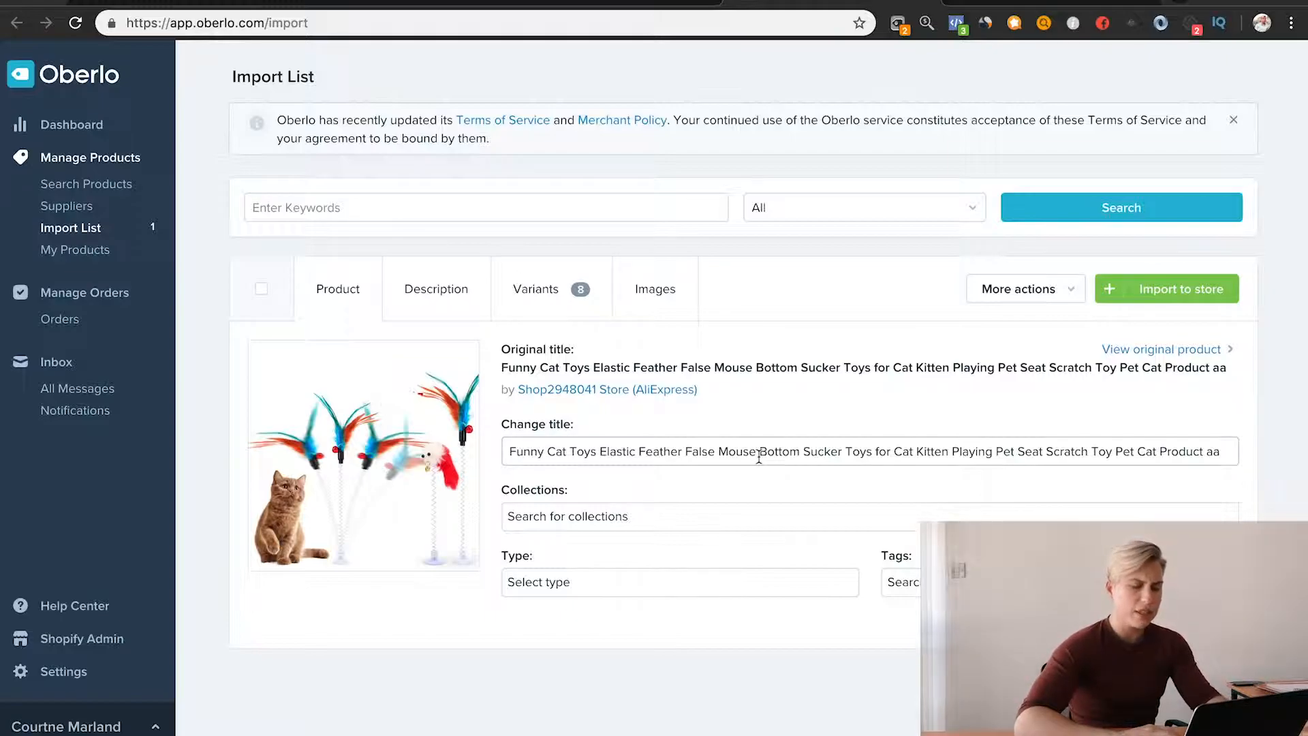
# Replace the imported product's long title with "Cat toy" and save it.
pyautogui.moveTo(738, 453); pyautogui.dragTo(509, 452)
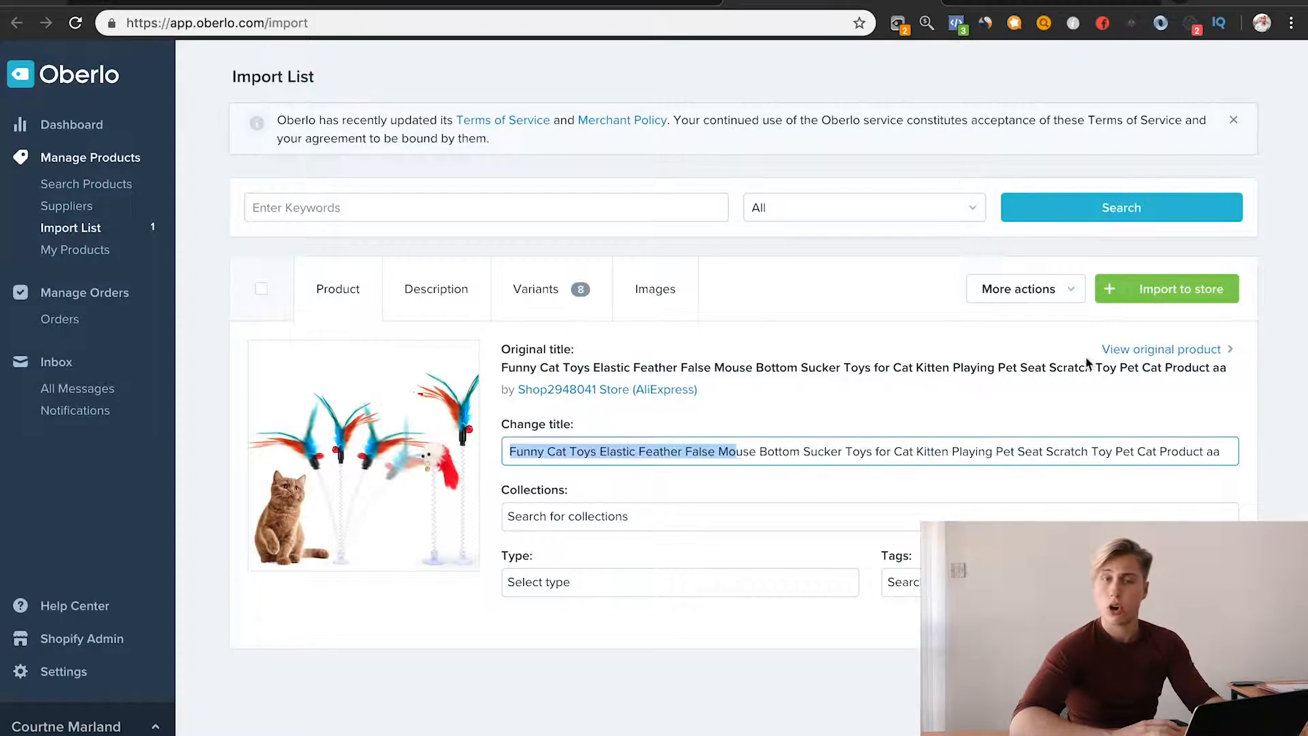
pyautogui.click(1154, 455)
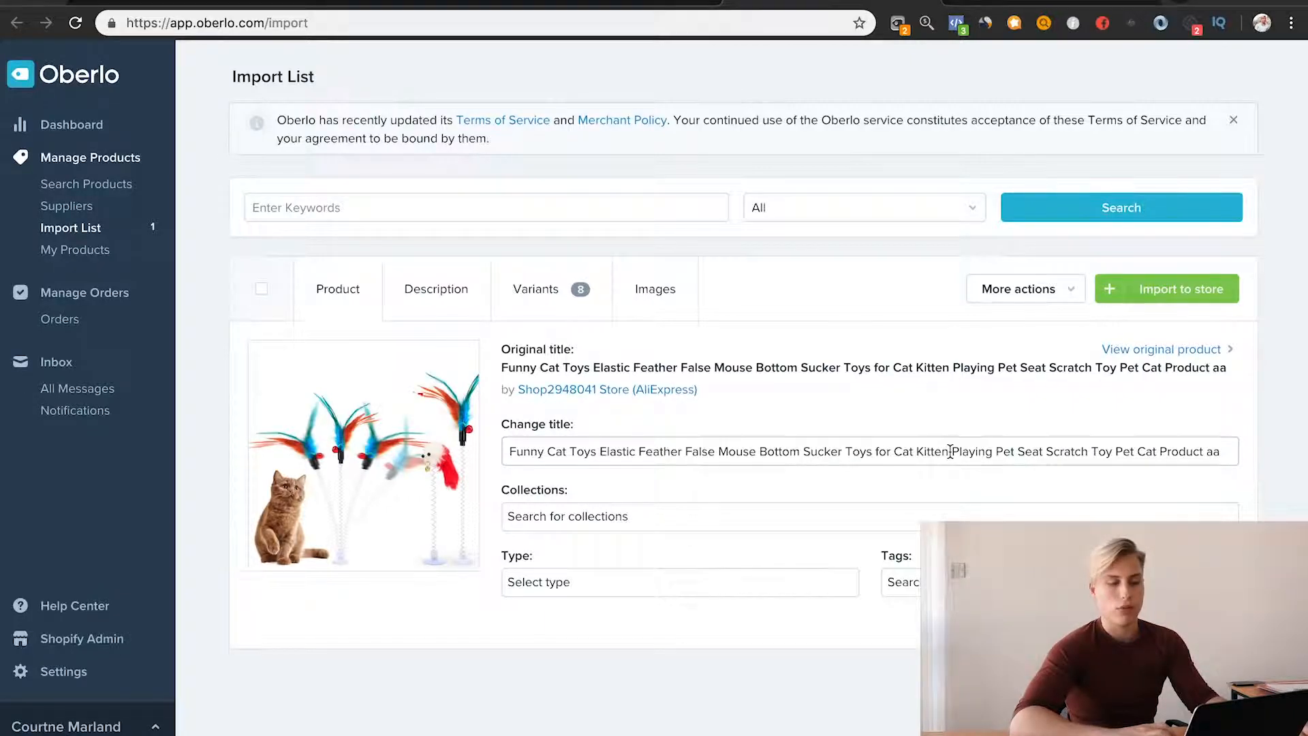
pyautogui.moveTo(951, 452); pyautogui.dragTo(1224, 453)
pyautogui.click(1152, 453)
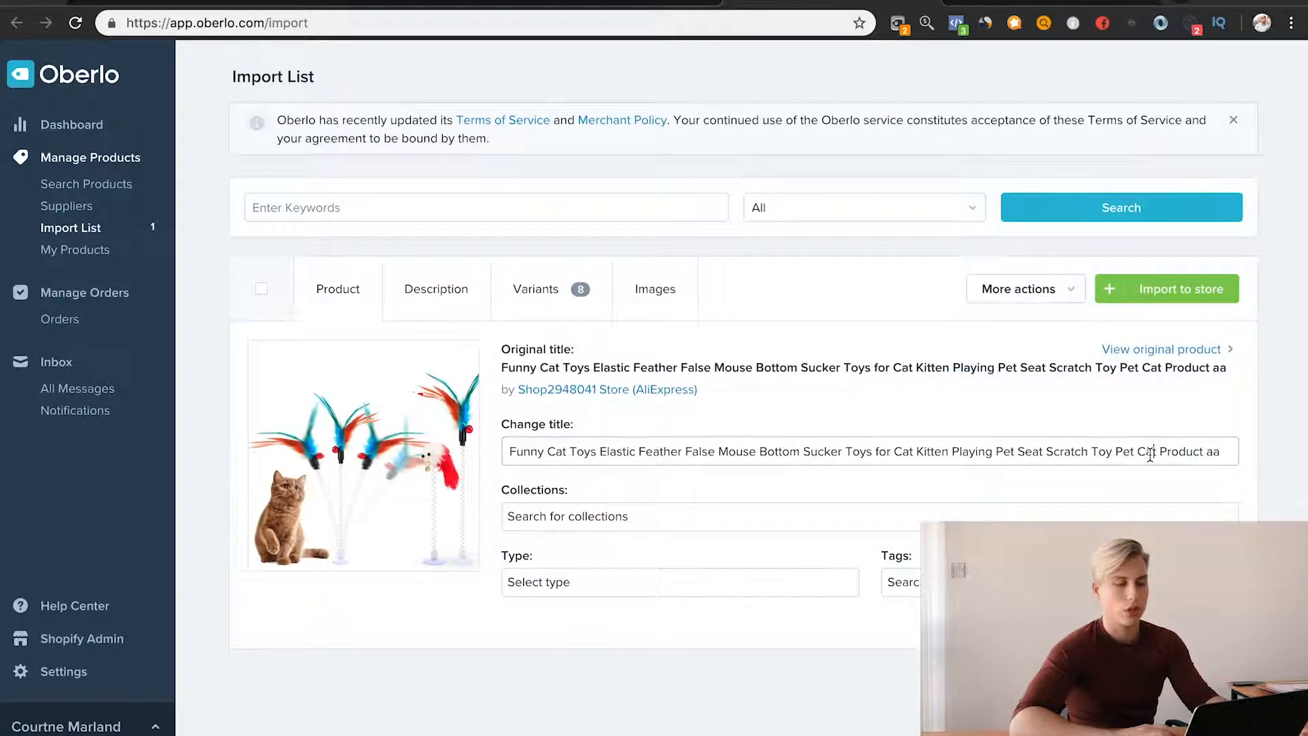
pyautogui.tripleClick(1036, 450)
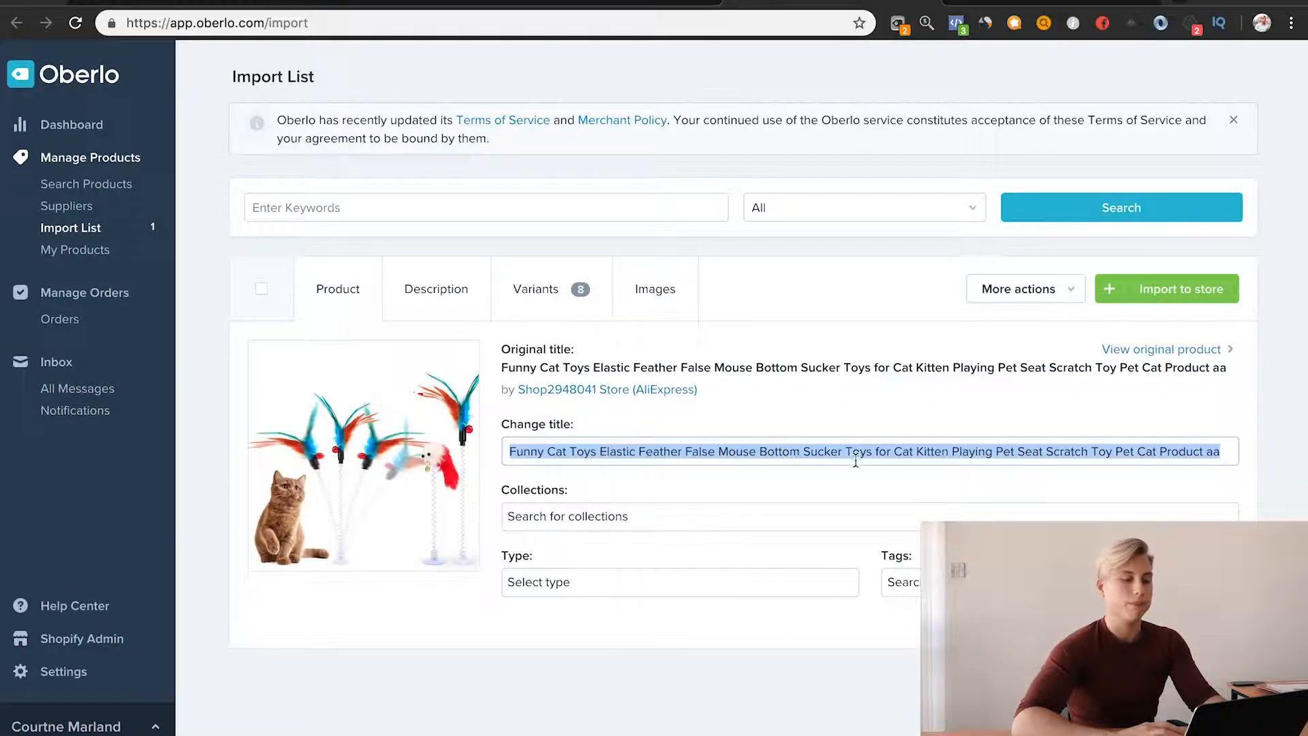
pyautogui.click(512, 452)
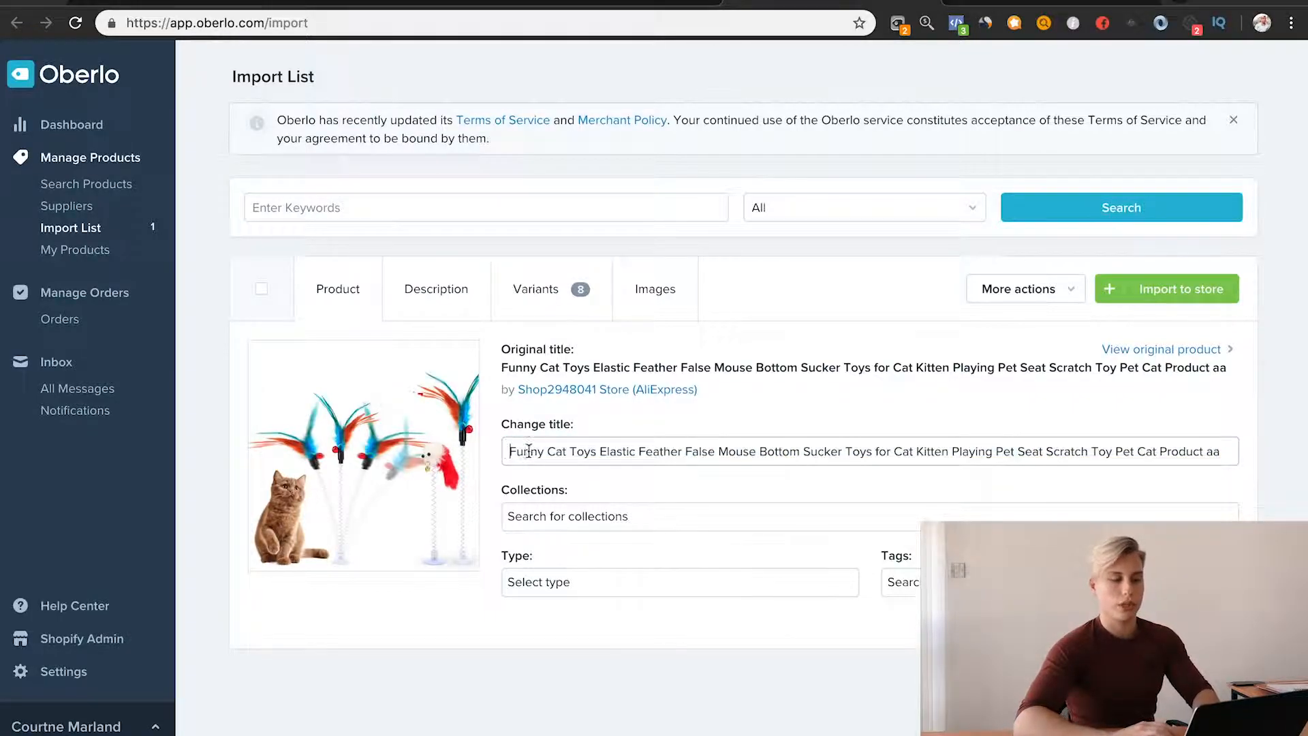
pyautogui.tripleClick(556, 452)
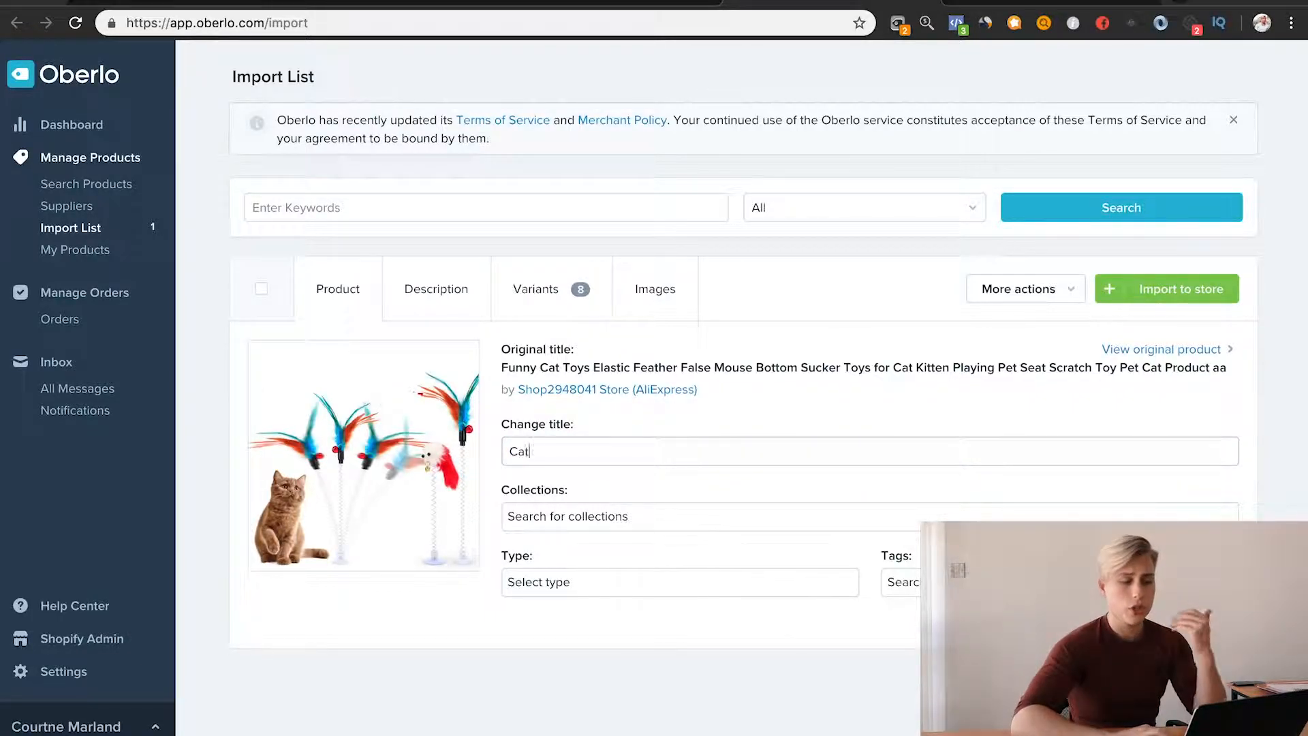
pyautogui.click(802, 403)
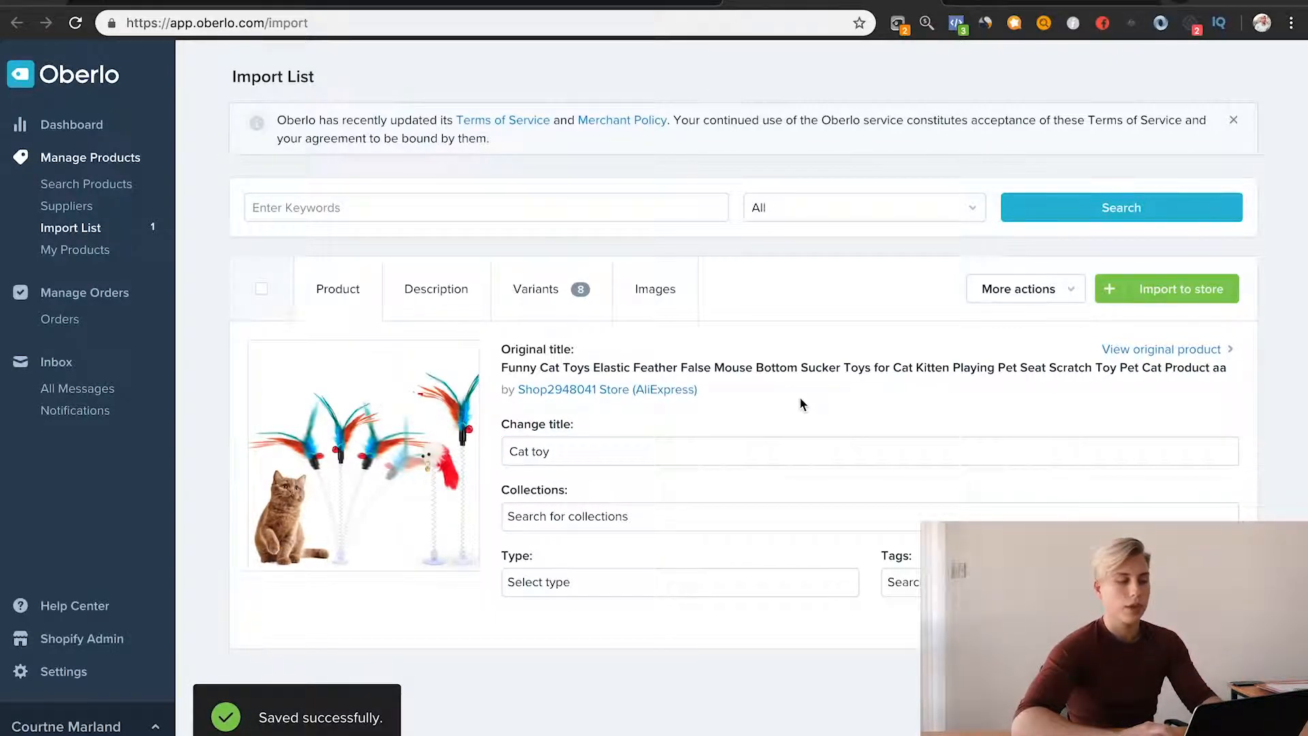
# Extend the product title to "The lushy Cat toy" and save it.
pyautogui.click(510, 453)
pyautogui.write('the')
pyautogui.press('BackSpace')
pyautogui.press('BackSpace')
pyautogui.press('BackSpace')
pyautogui.write('The lushy')
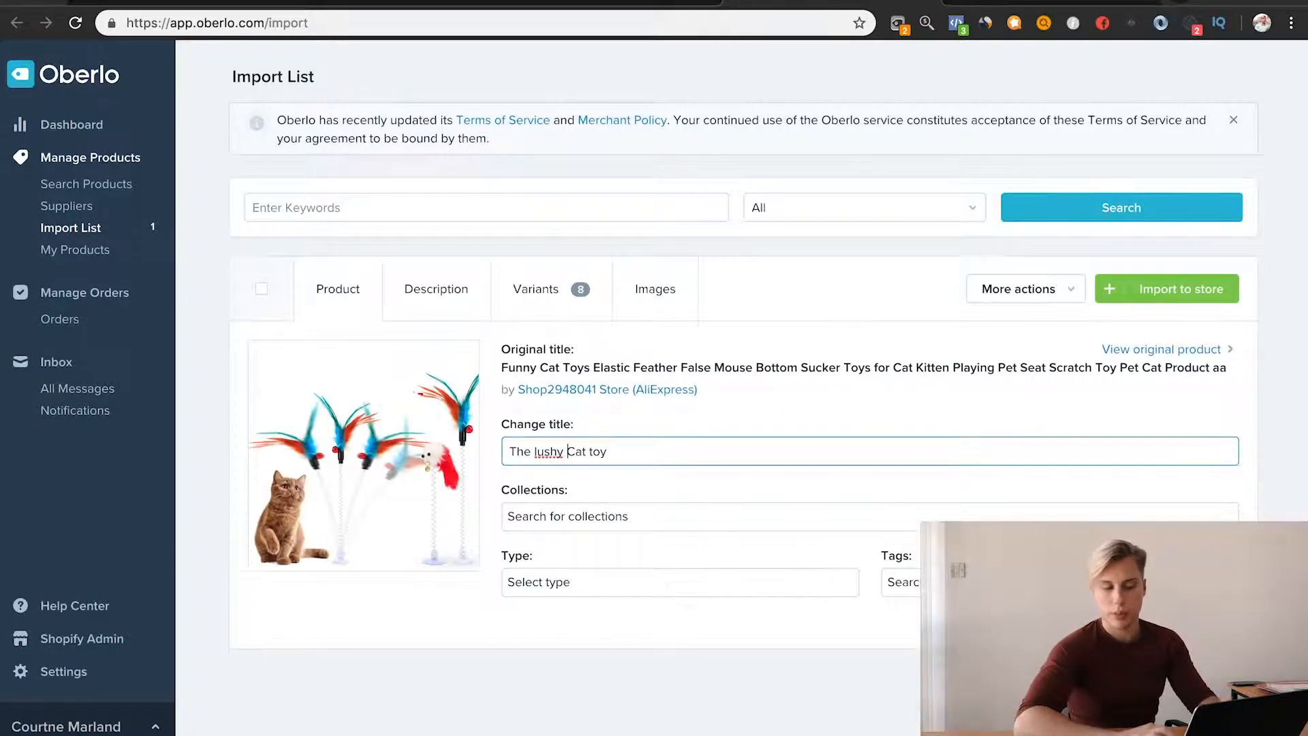
pyautogui.click(865, 418)
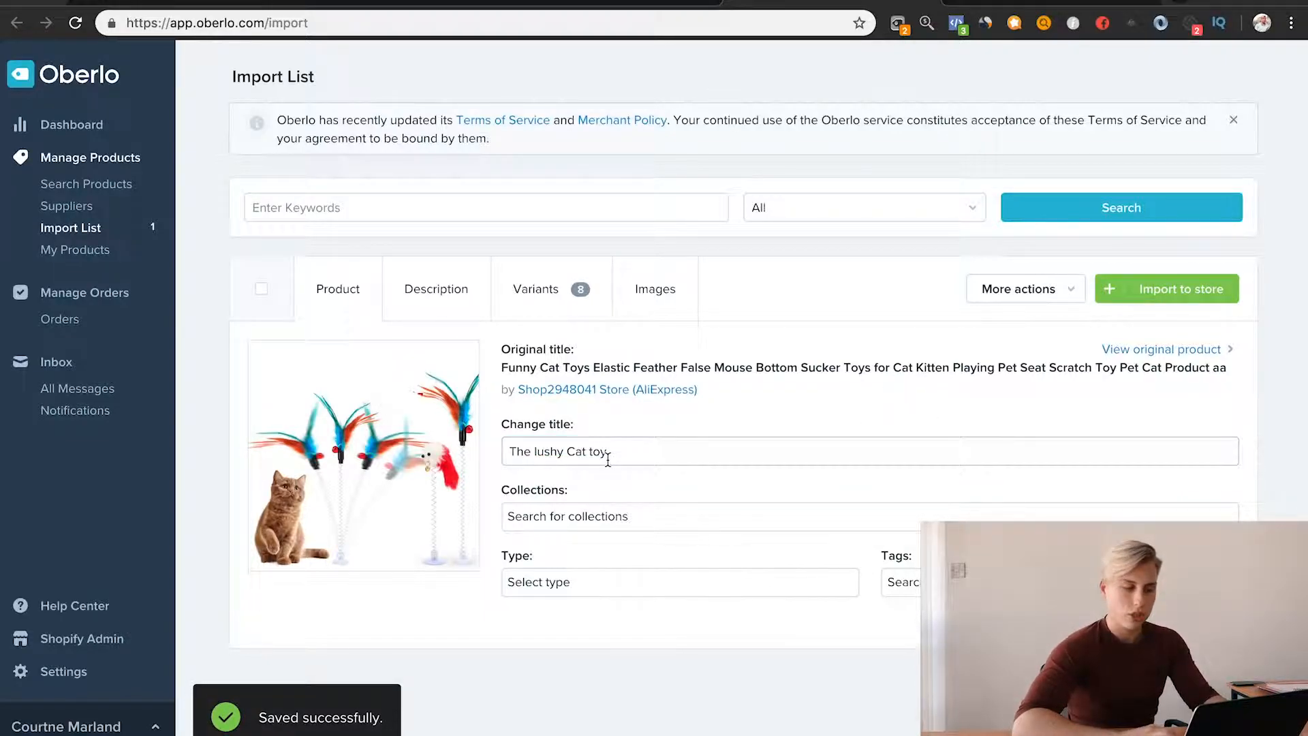
# Check the collections offered for the imported product, view the Collections page in the Shopify admin, and return to Oberlo's import list.
pyautogui.click(579, 517)
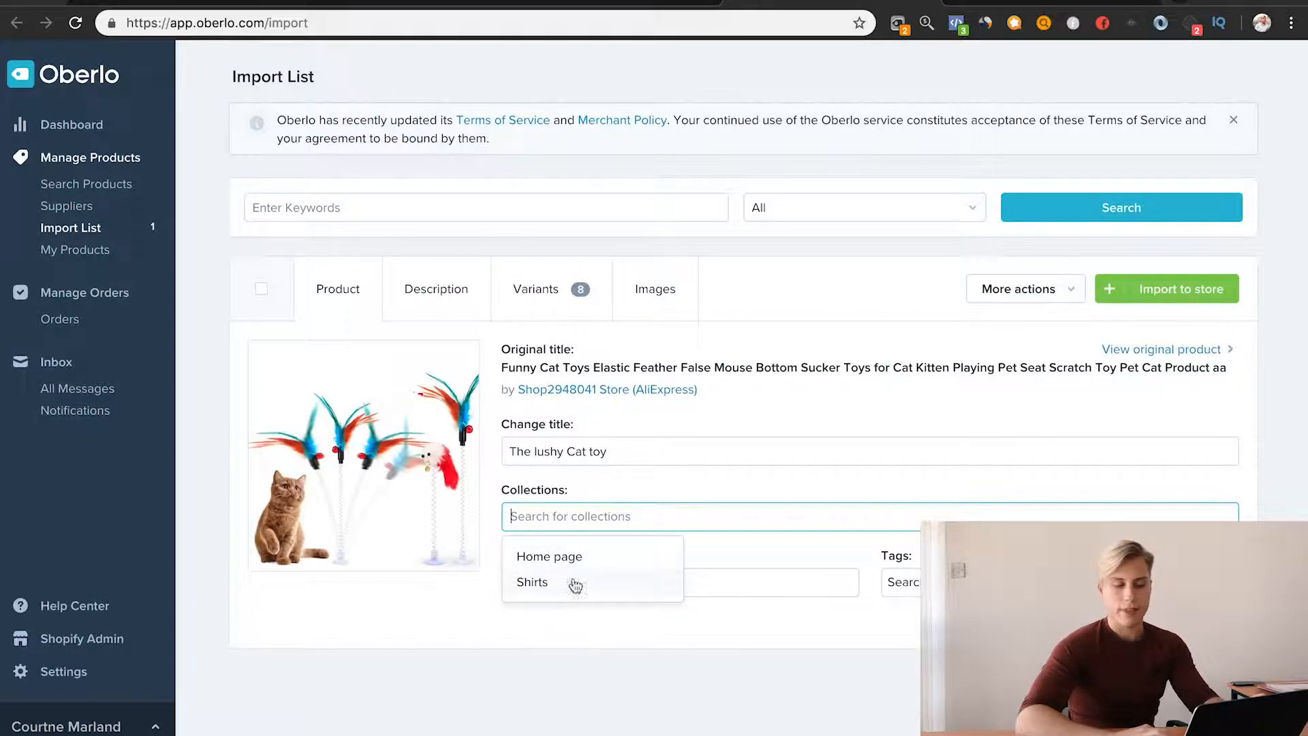
pyautogui.click(540, 637)
pyautogui.click(204, 4)
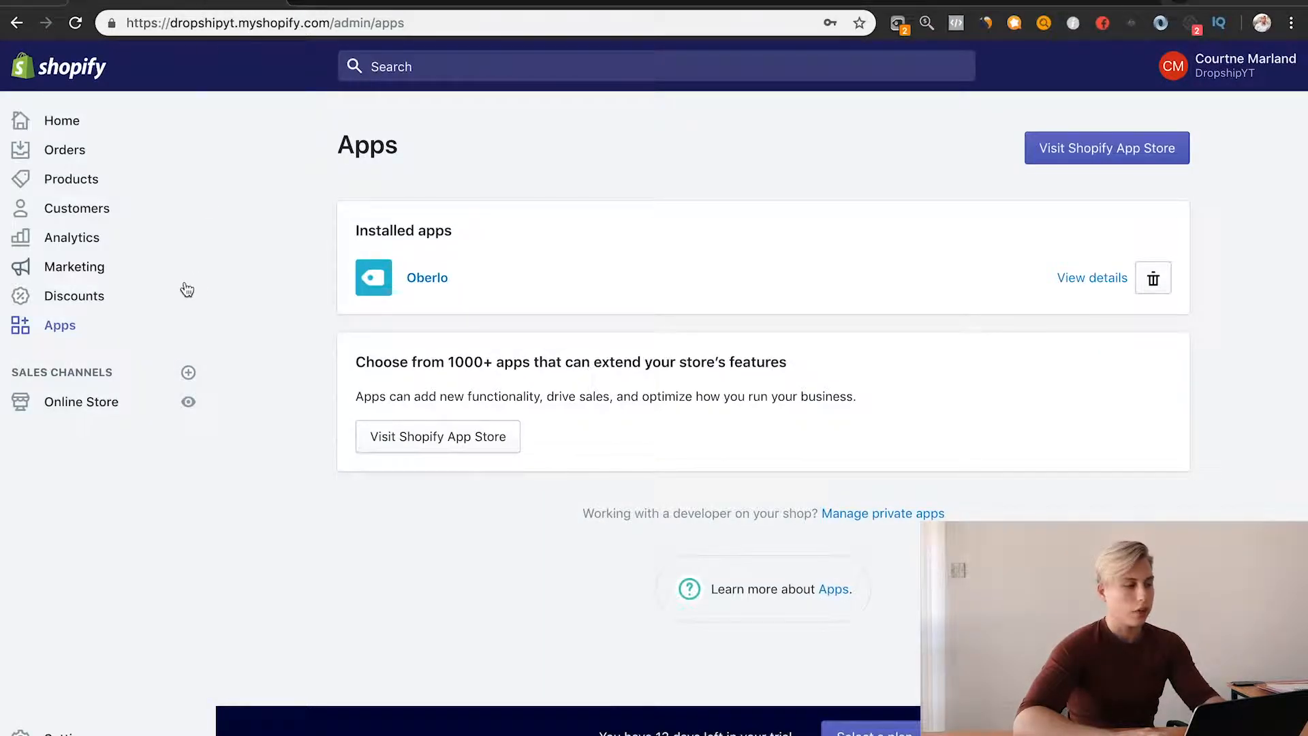
pyautogui.click(97, 186)
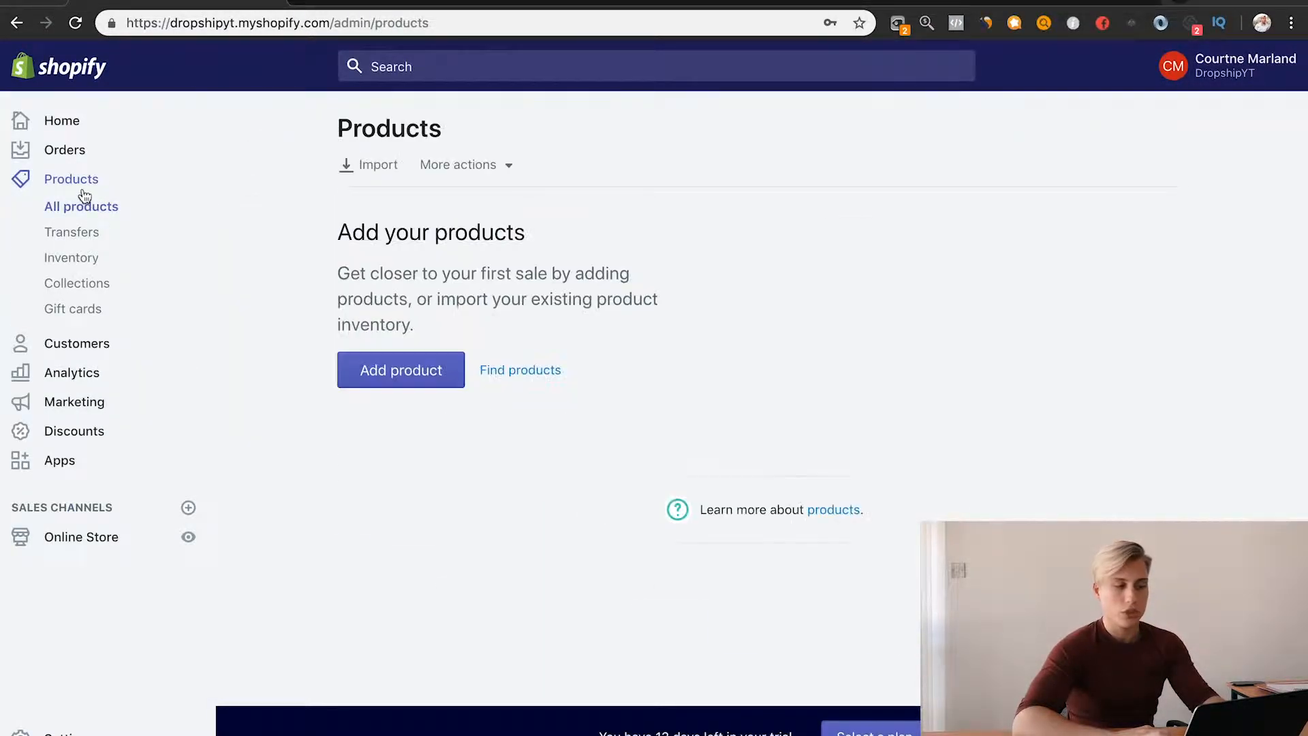
pyautogui.click(94, 284)
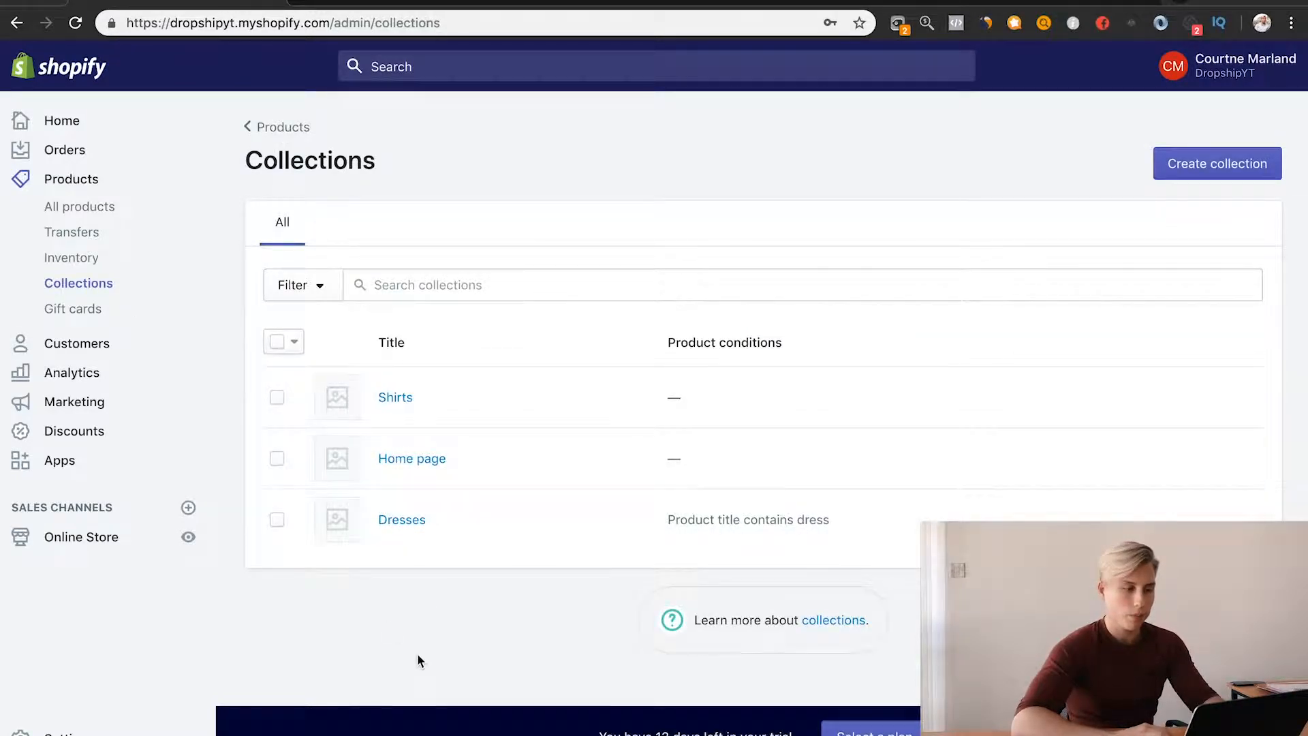
pyautogui.click(405, 3)
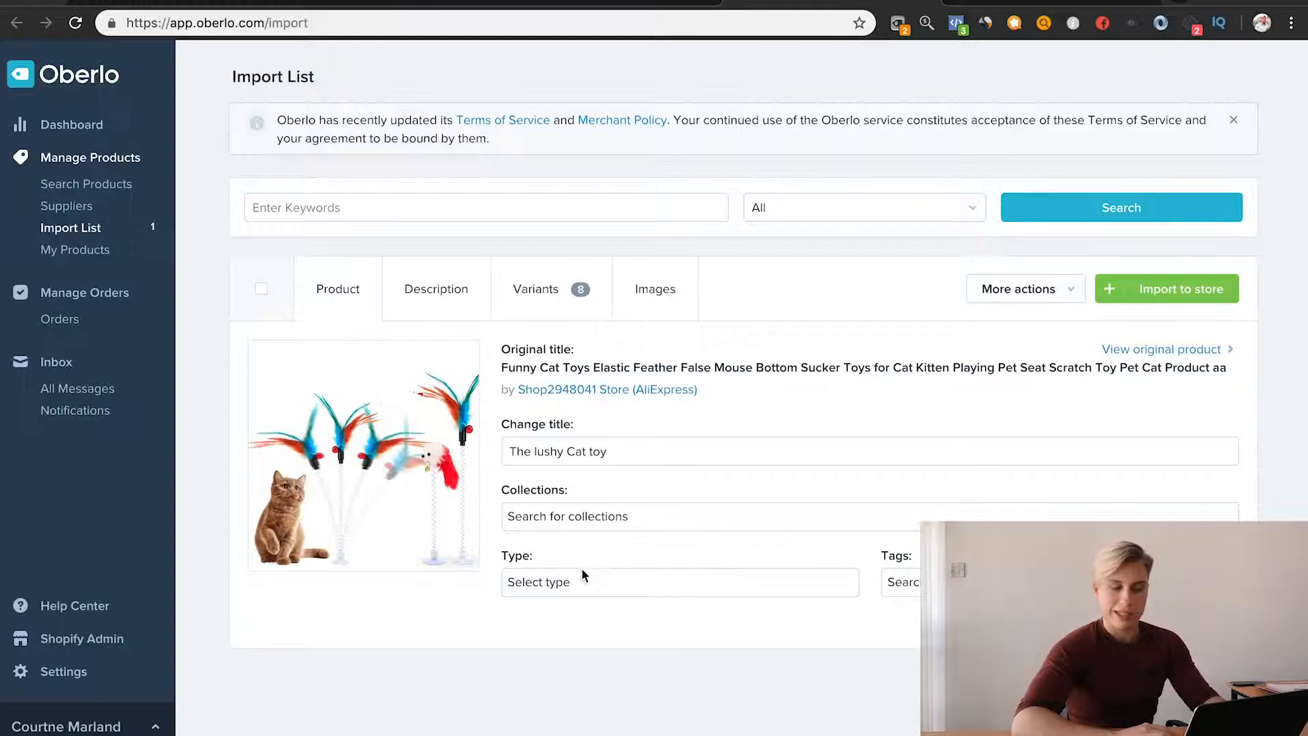
# Check which options are offered for the imported product's type and tags.
pyautogui.click(587, 590)
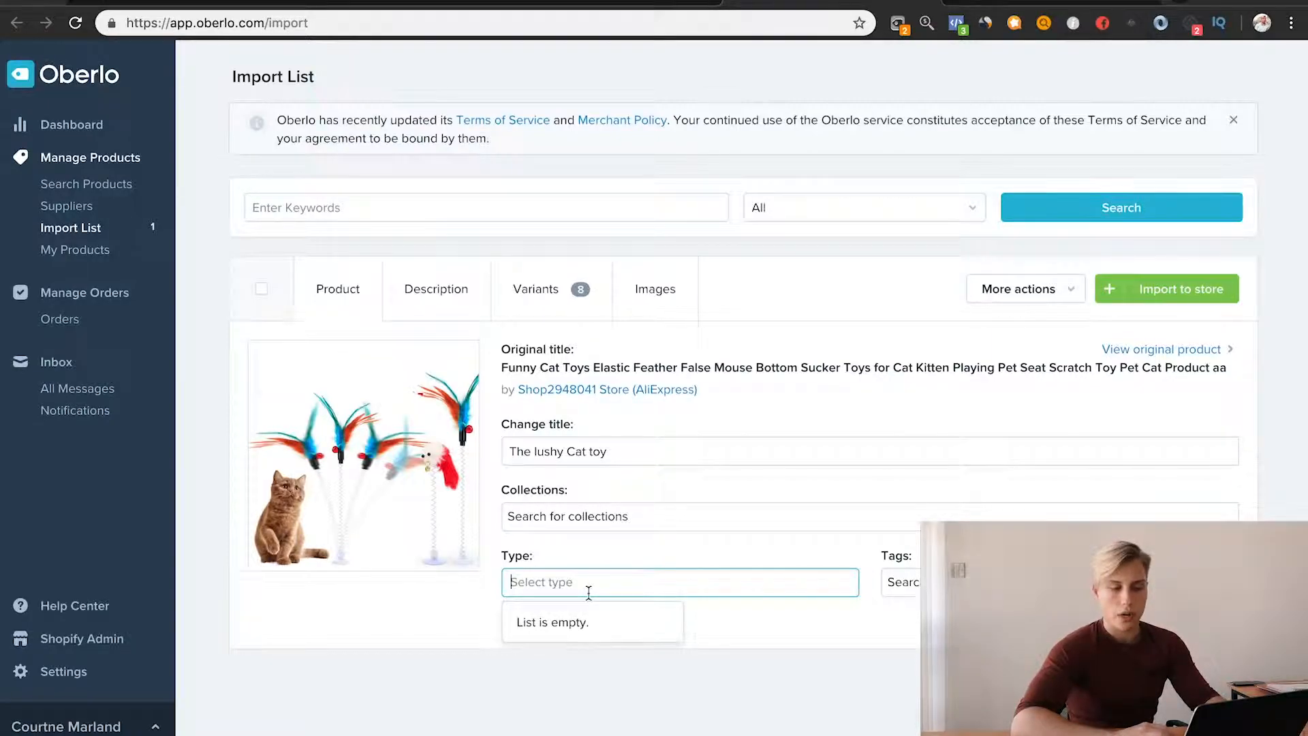
pyautogui.click(799, 625)
pyautogui.click(900, 583)
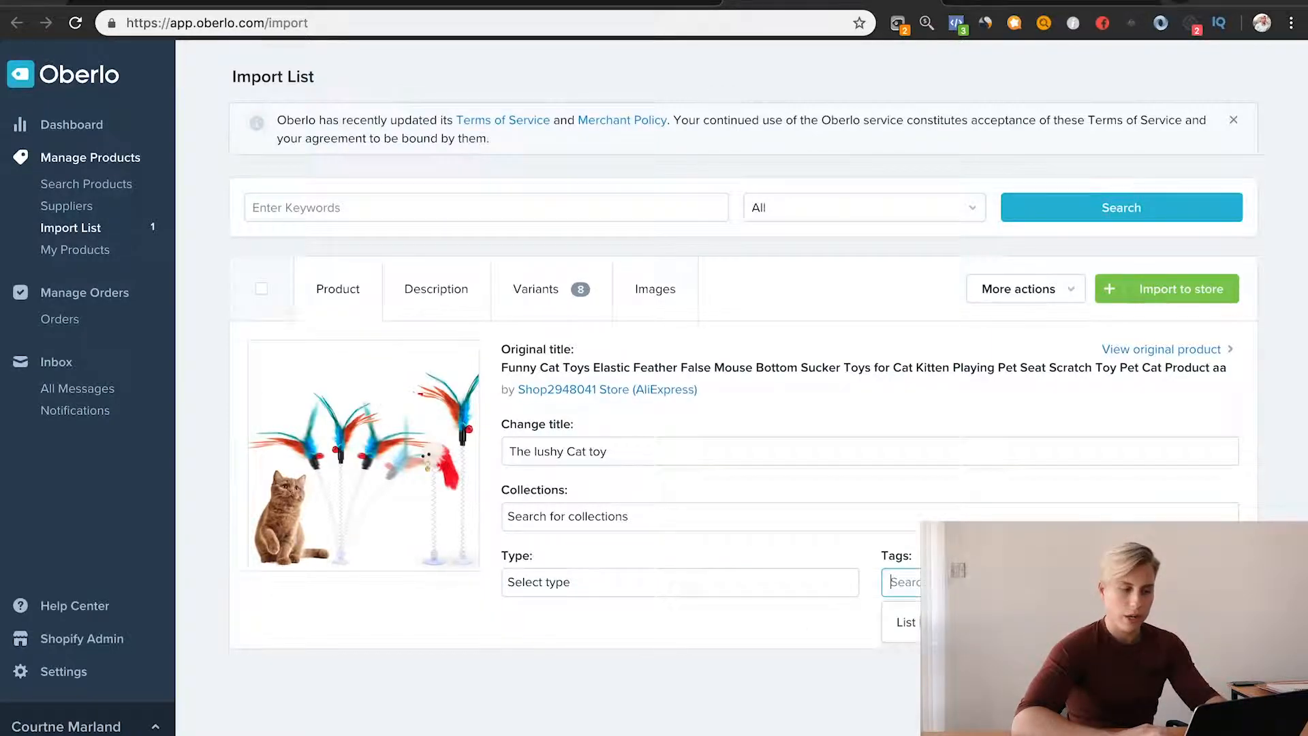
pyautogui.click(708, 639)
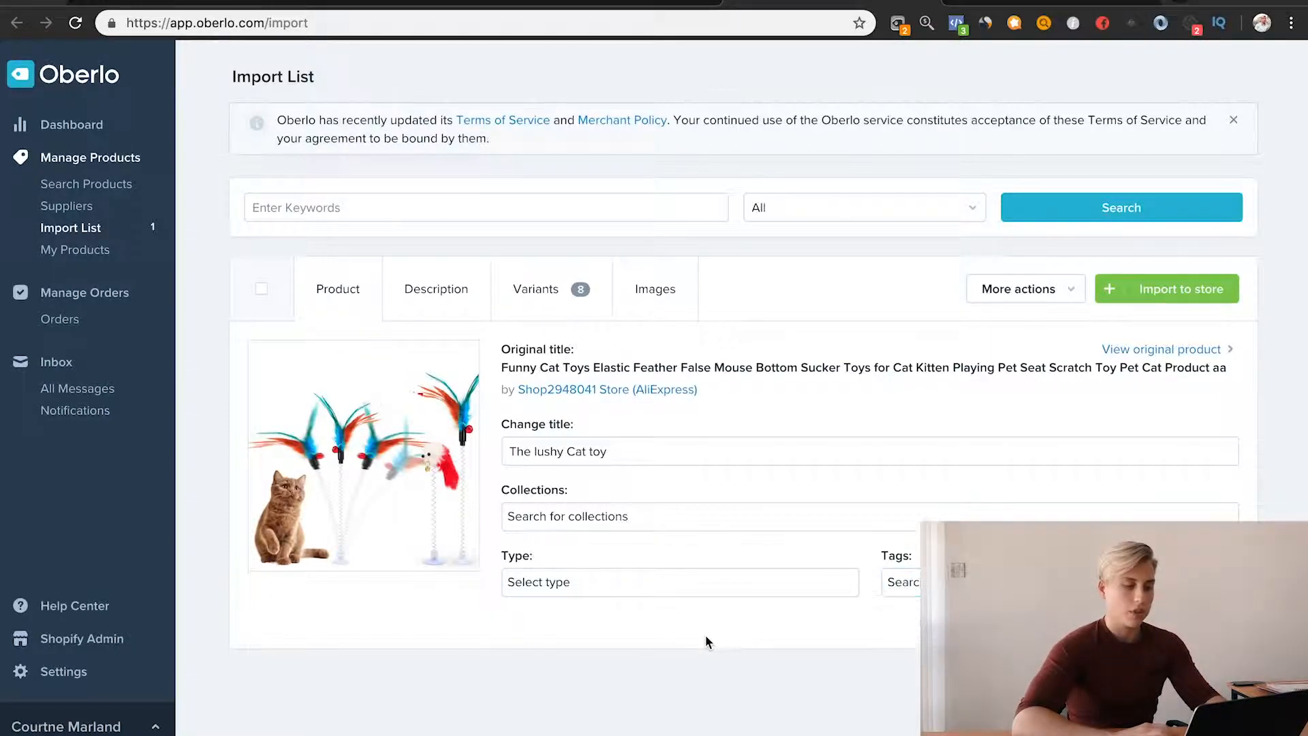
# Review the imported product's description and look through its list of variants.
pyautogui.click(452, 294)
pyautogui.click(594, 524)
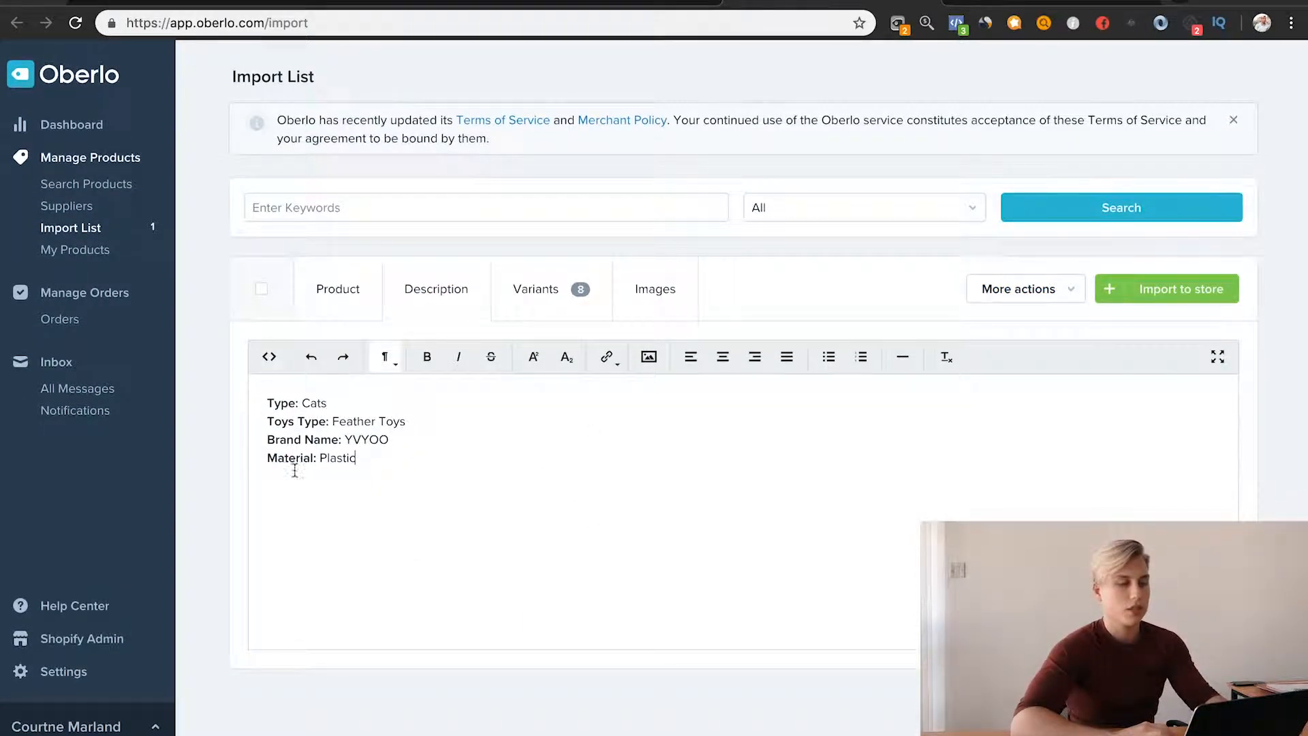
pyautogui.click(548, 281)
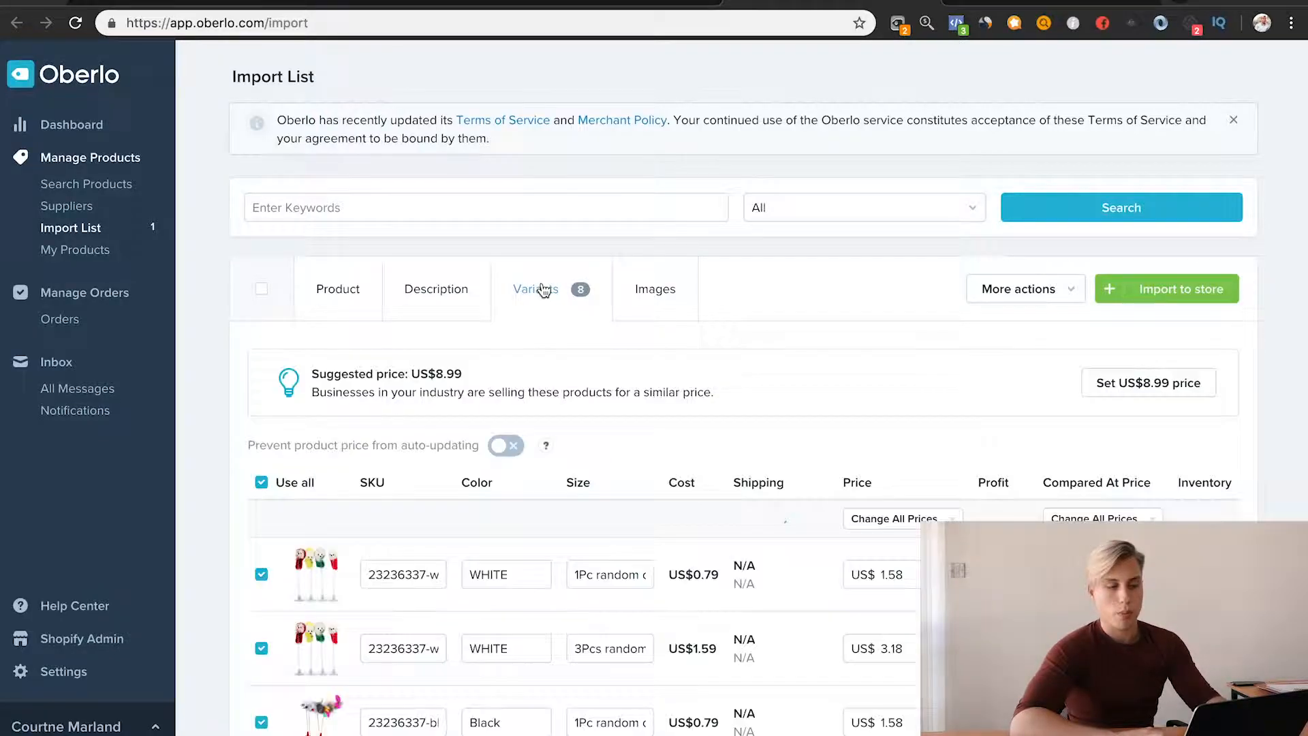
pyautogui.scroll(-2, 894, 296)
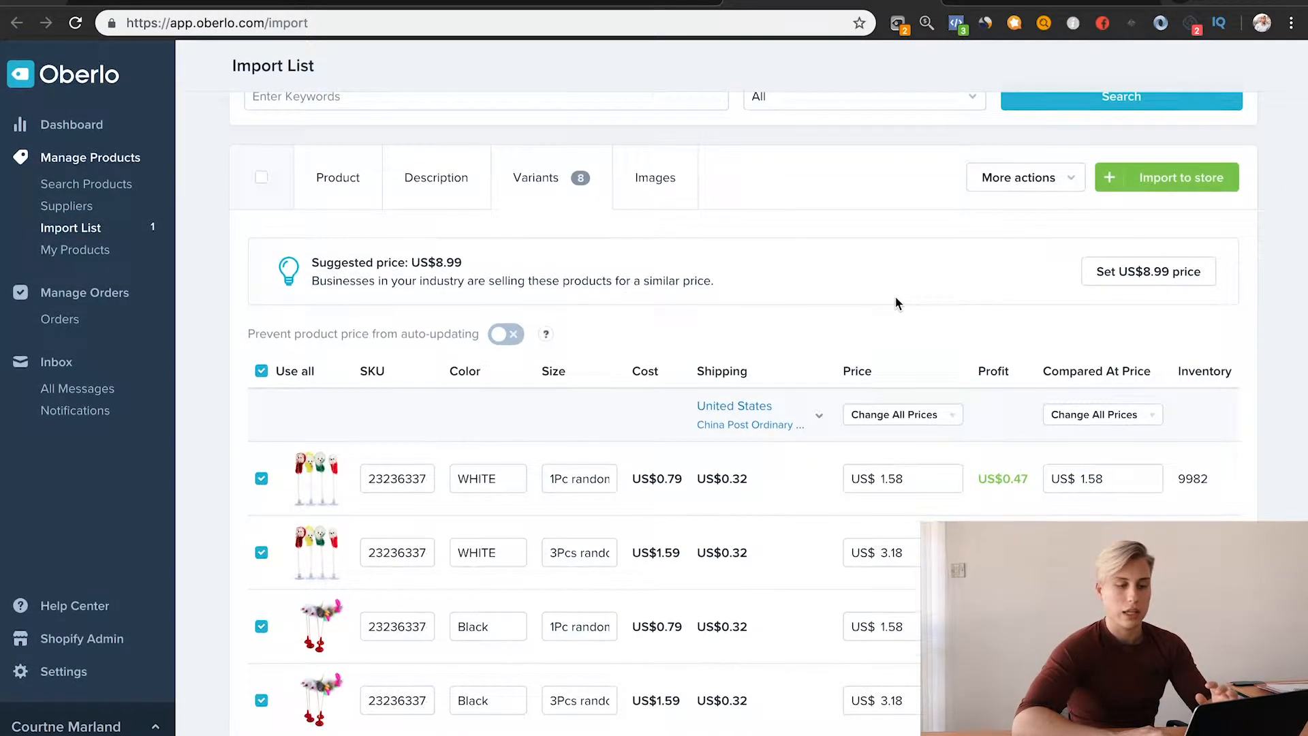
pyautogui.scroll(-3, 810, 617)
pyautogui.scroll(3, 811, 624)
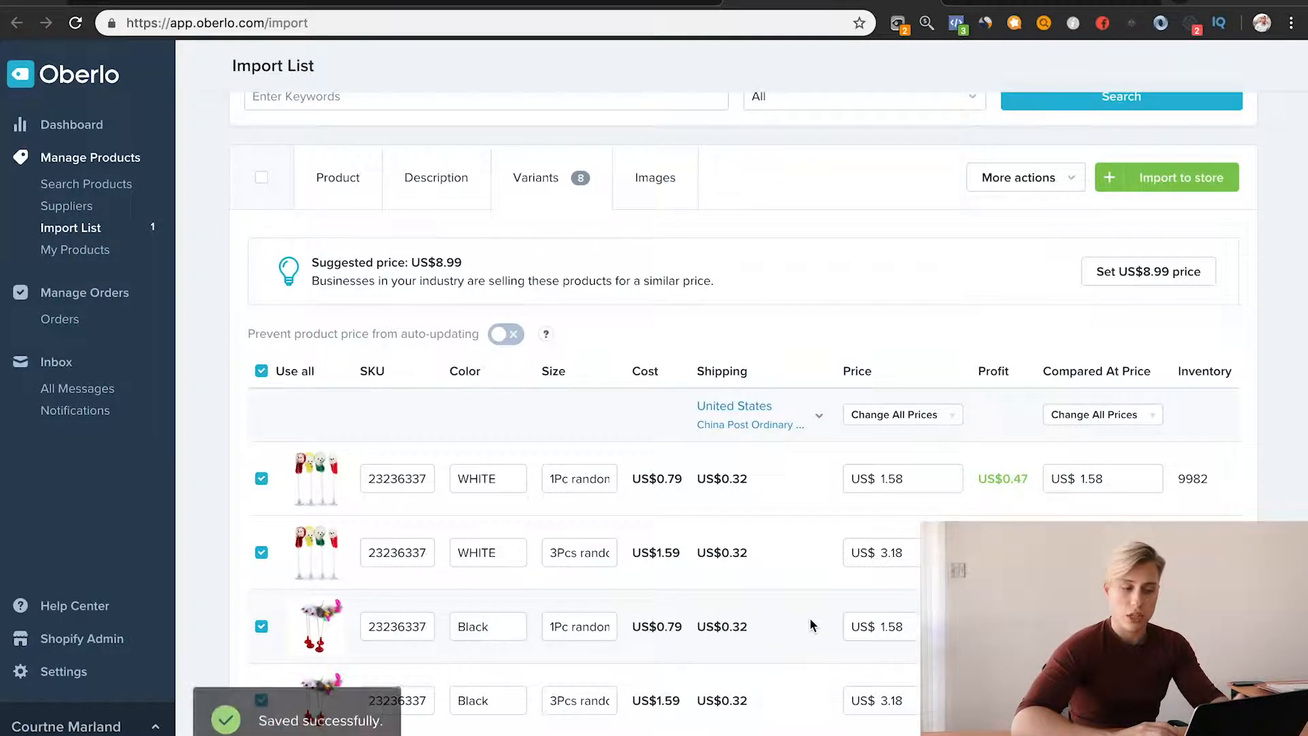
# Set the shipping method used in the variants' price table to ePacket for the United States.
pyautogui.click(816, 421)
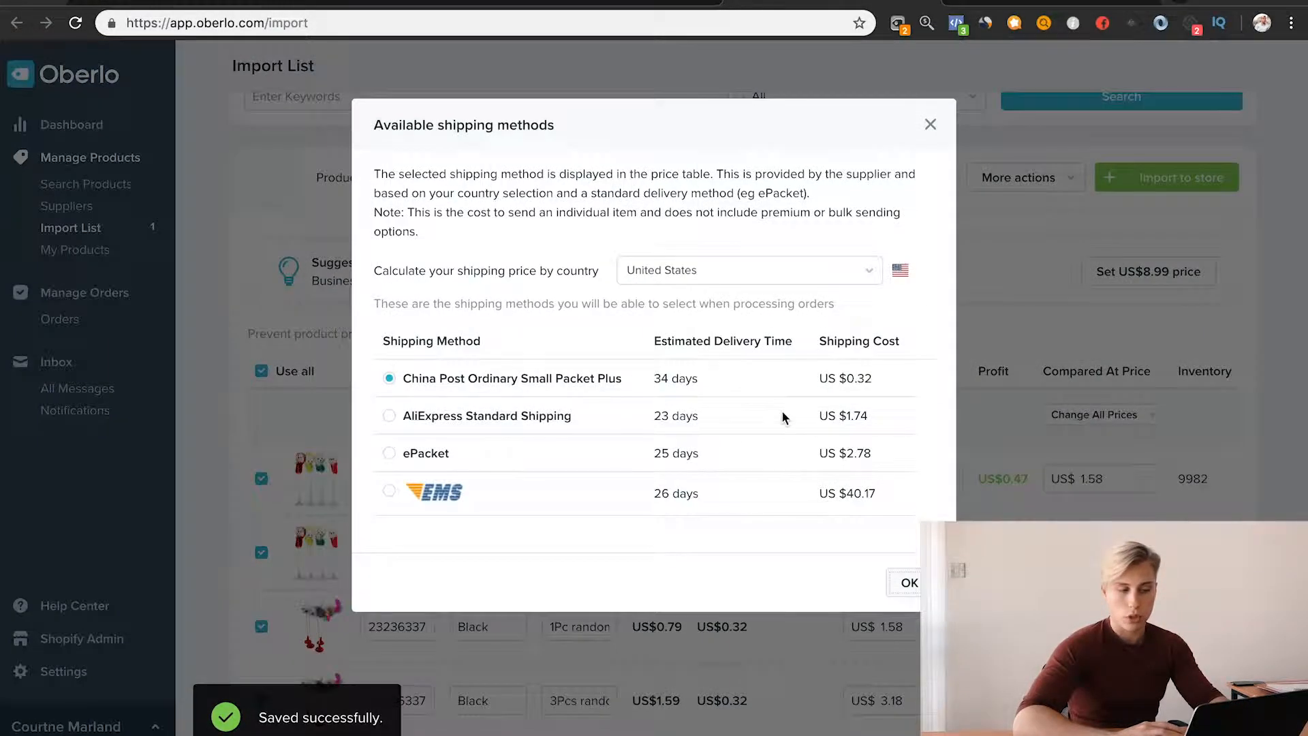
pyautogui.click(389, 454)
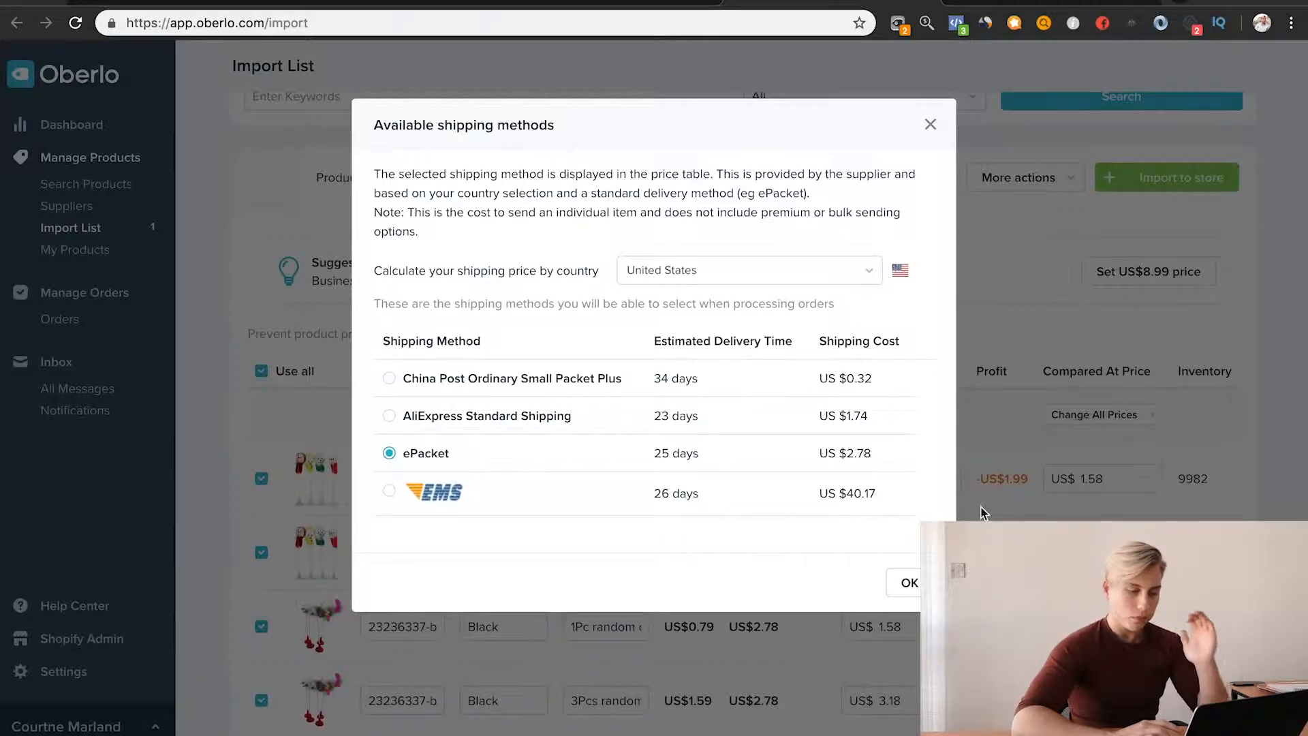
pyautogui.click(907, 582)
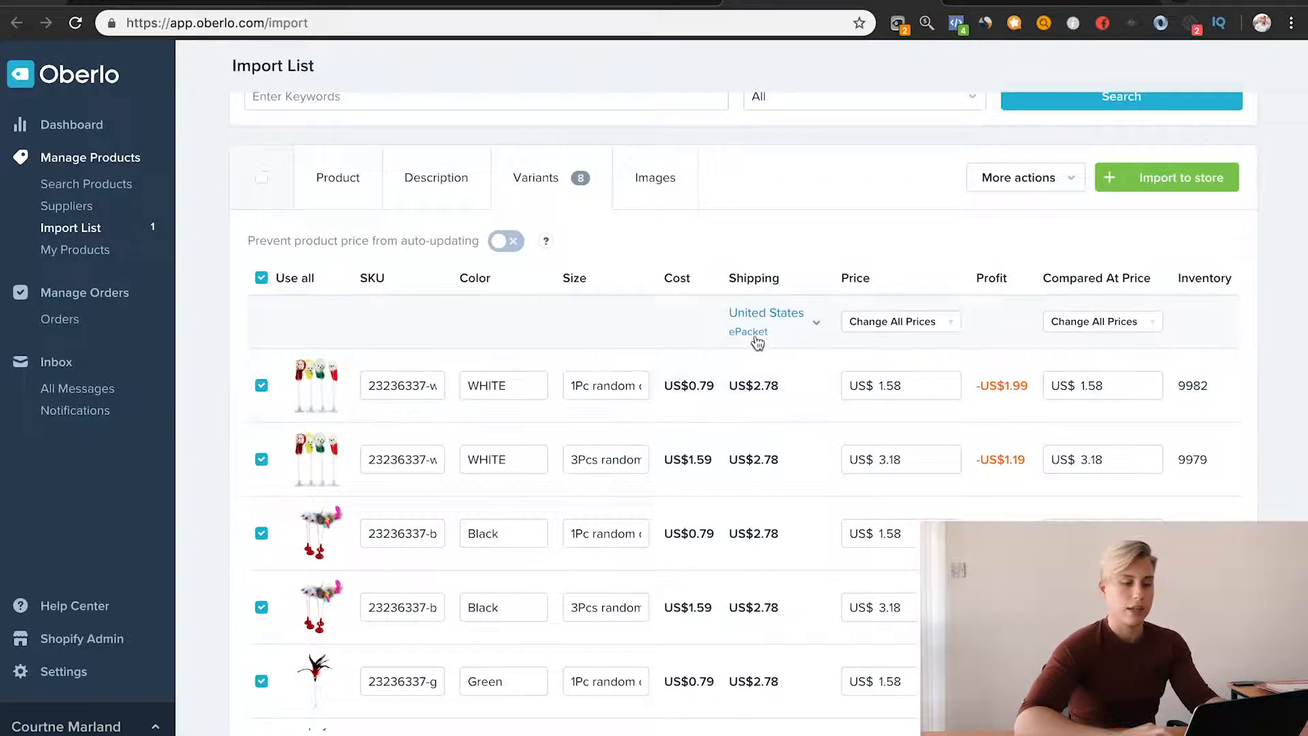
# Examine the variants' shipping cost and profit, their SKUs, and their size and color names.
pyautogui.doubleClick(767, 386)
pyautogui.click(767, 385)
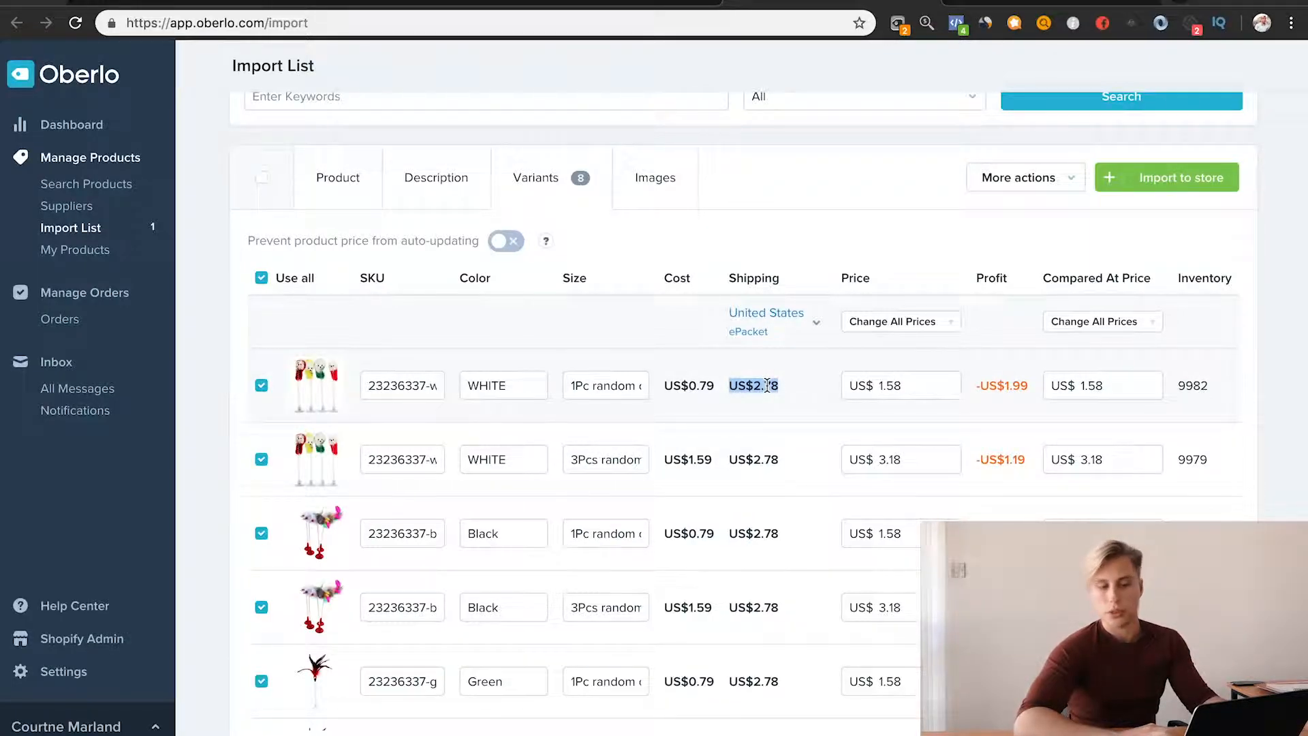
pyautogui.doubleClick(1006, 387)
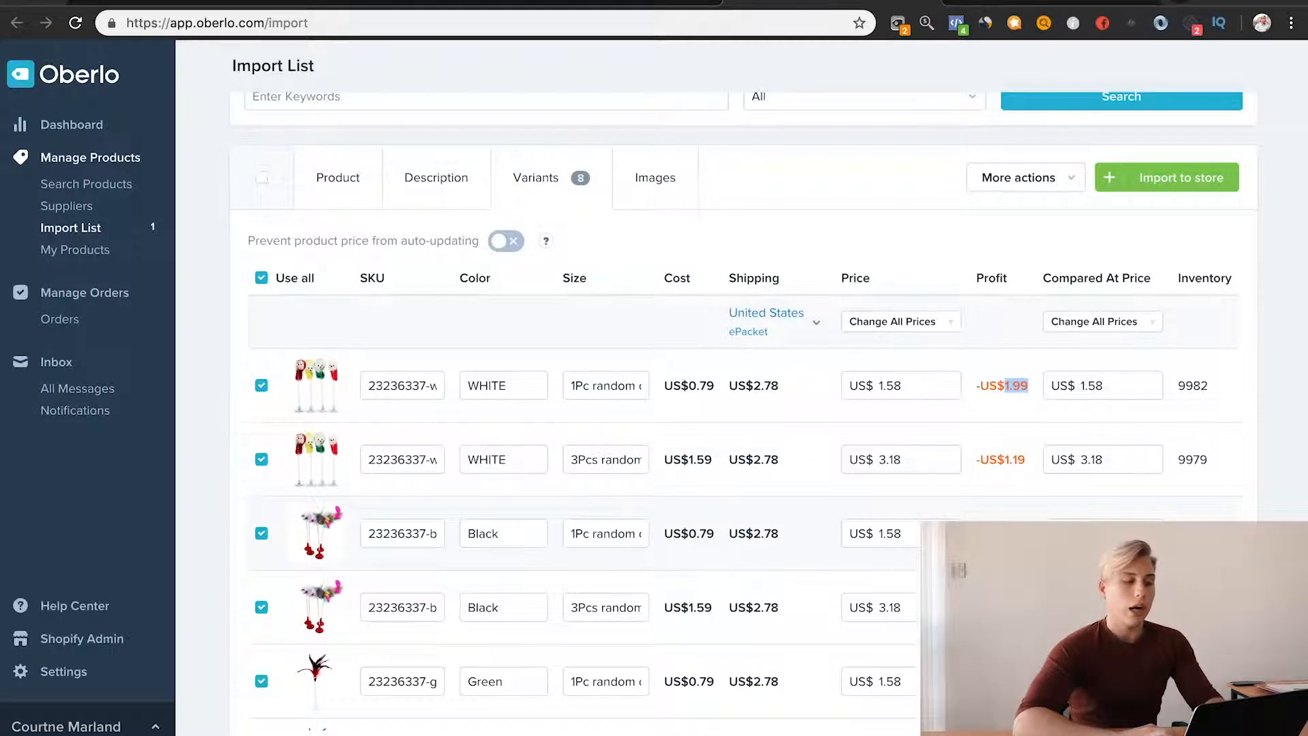
pyautogui.click(856, 247)
pyautogui.doubleClick(401, 379)
pyautogui.doubleClick(412, 455)
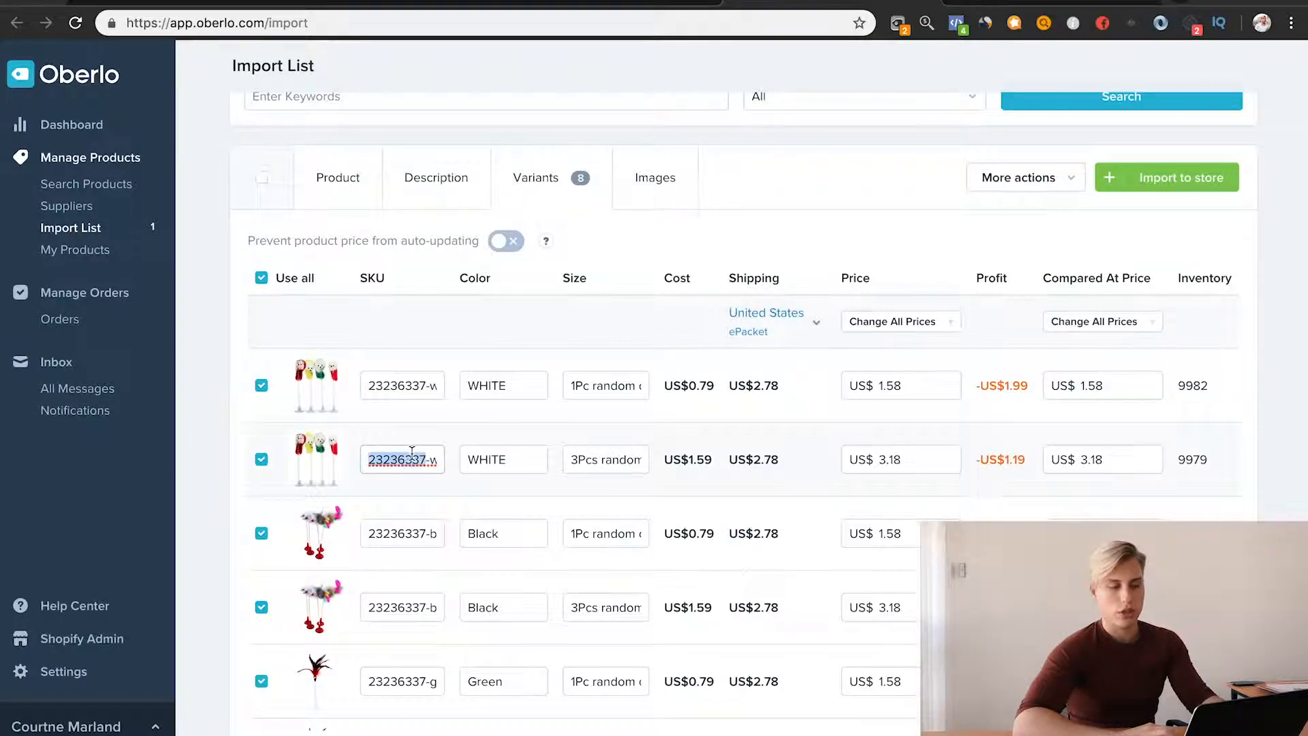
pyautogui.doubleClick(415, 534)
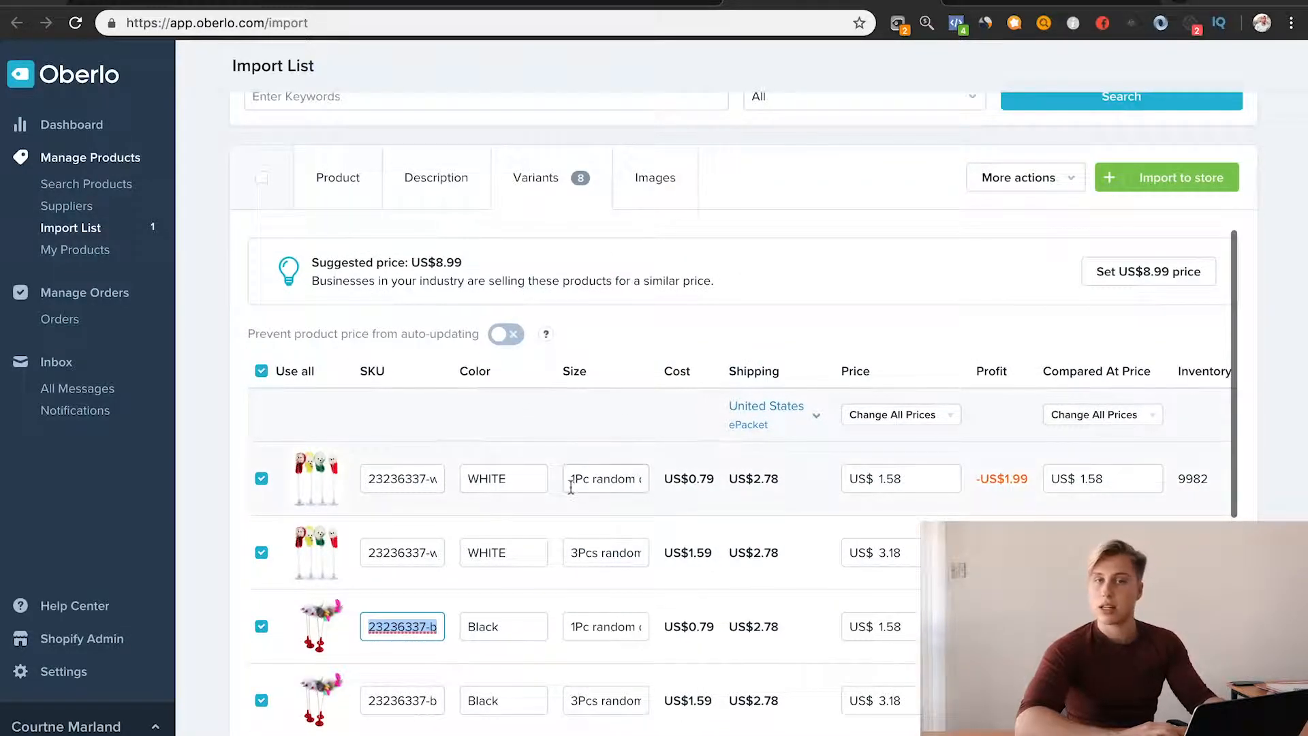
pyautogui.tripleClick(598, 476)
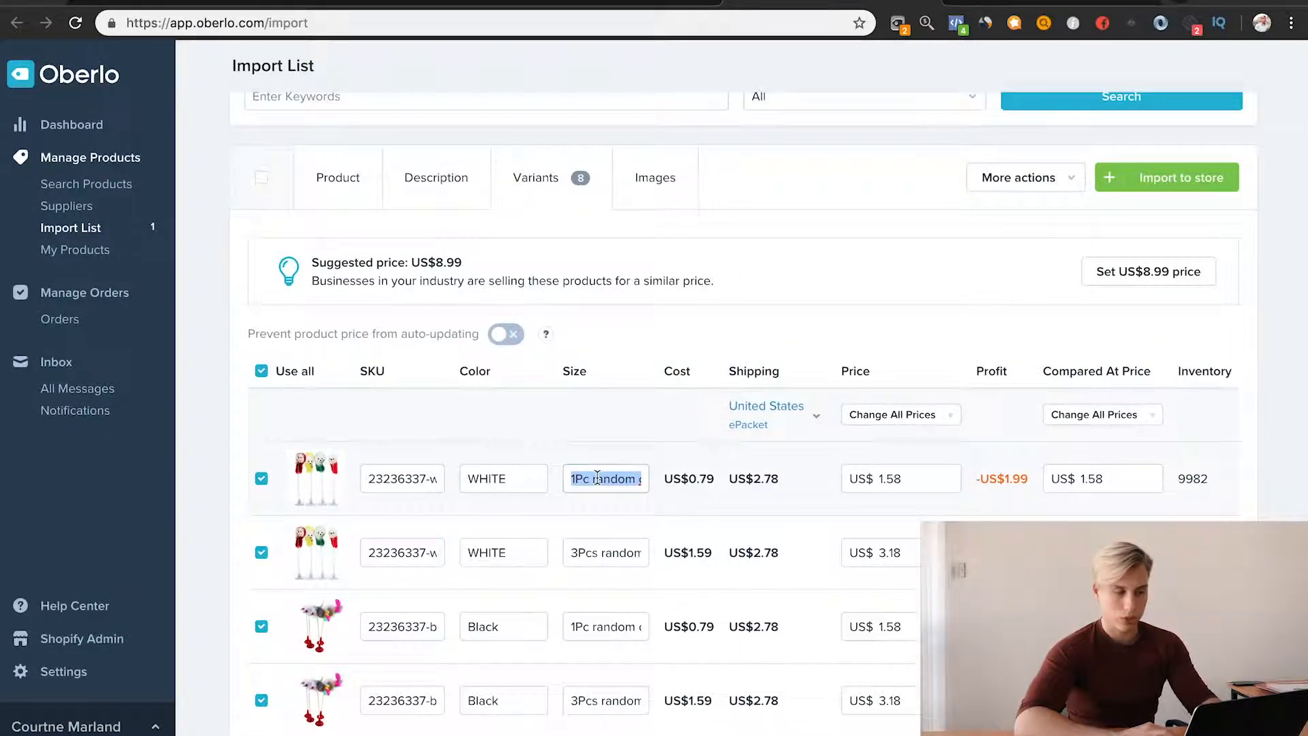
pyautogui.scroll(-3, 597, 477)
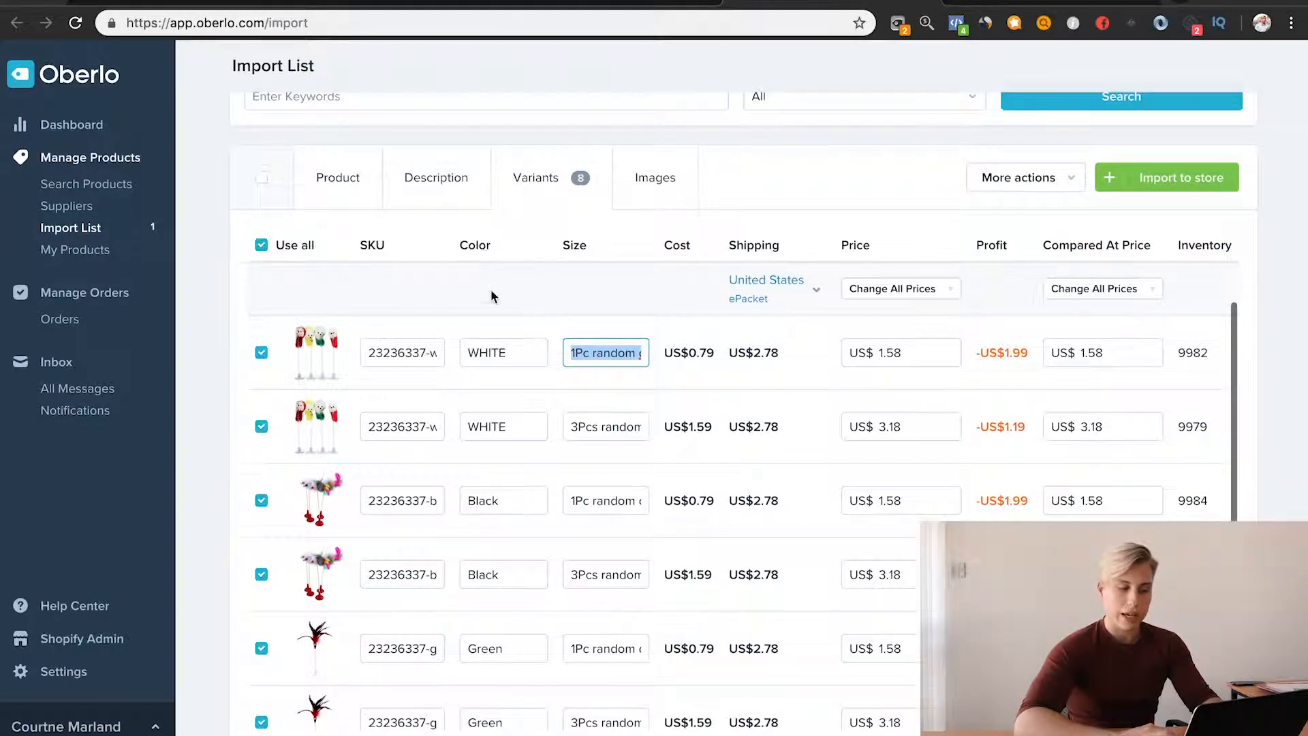
pyautogui.scroll(-3, 498, 529)
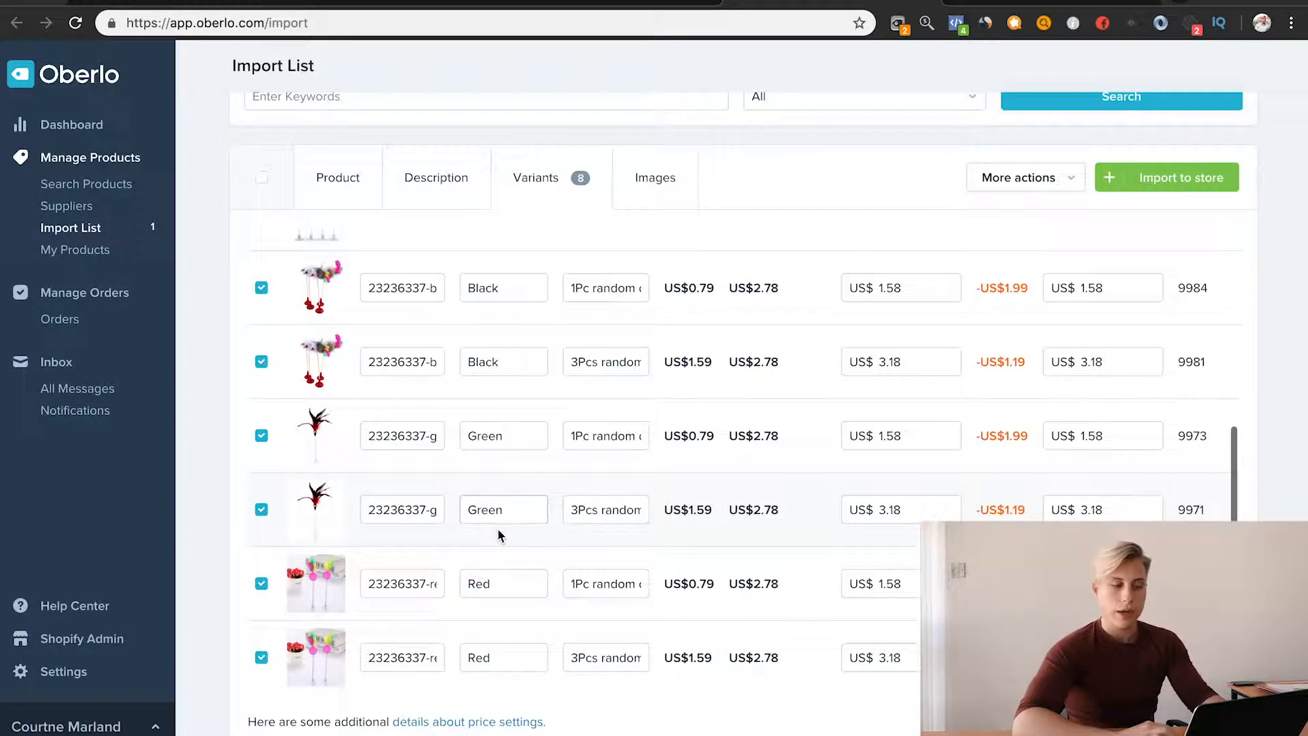
# Rename the color of both all-caps WHITE variants to "White" and save the changes.
pyautogui.scroll(5, 504, 408)
pyautogui.click(515, 477)
pyautogui.press('BackSpace')
pyautogui.press('BackSpace')
pyautogui.press('BackSpace')
pyautogui.press('BackSpace')
pyautogui.write('hite')
pyautogui.click(514, 551)
pyautogui.press('BackSpace')
pyautogui.press('BackSpace')
pyautogui.press('BackSpace')
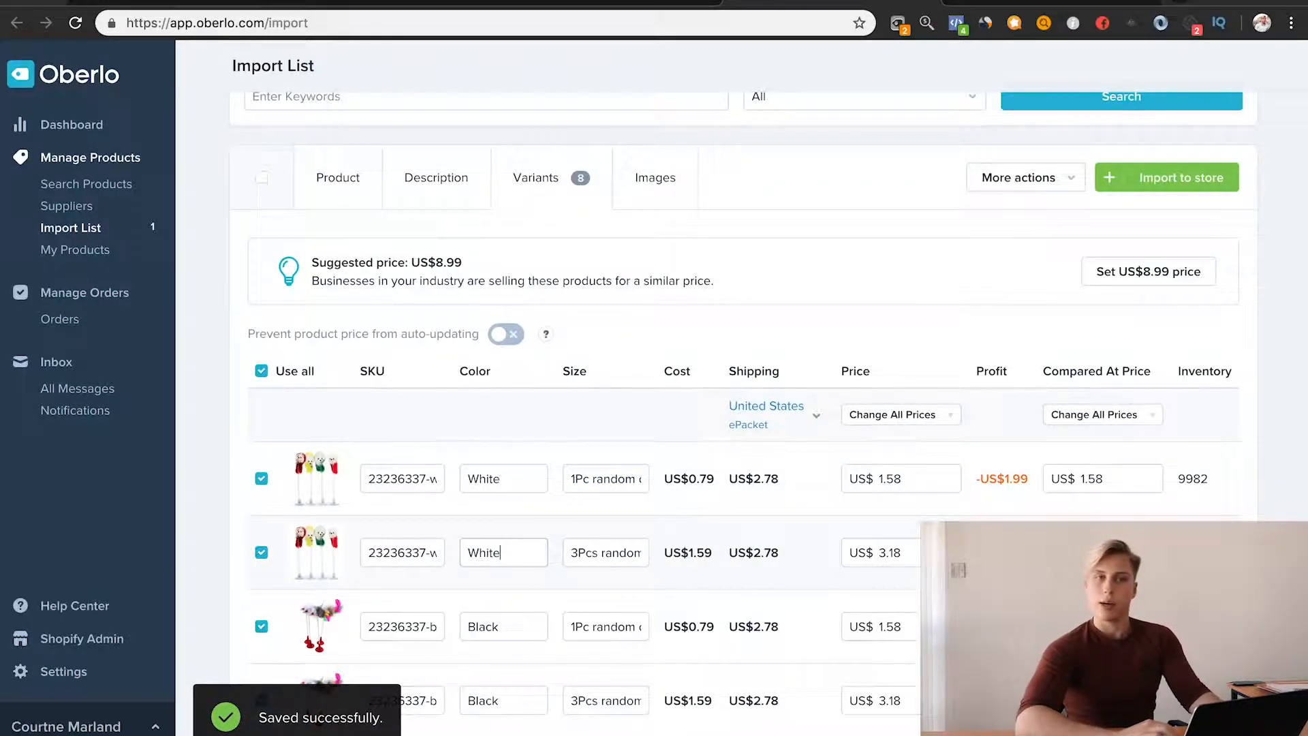
pyautogui.click(587, 414)
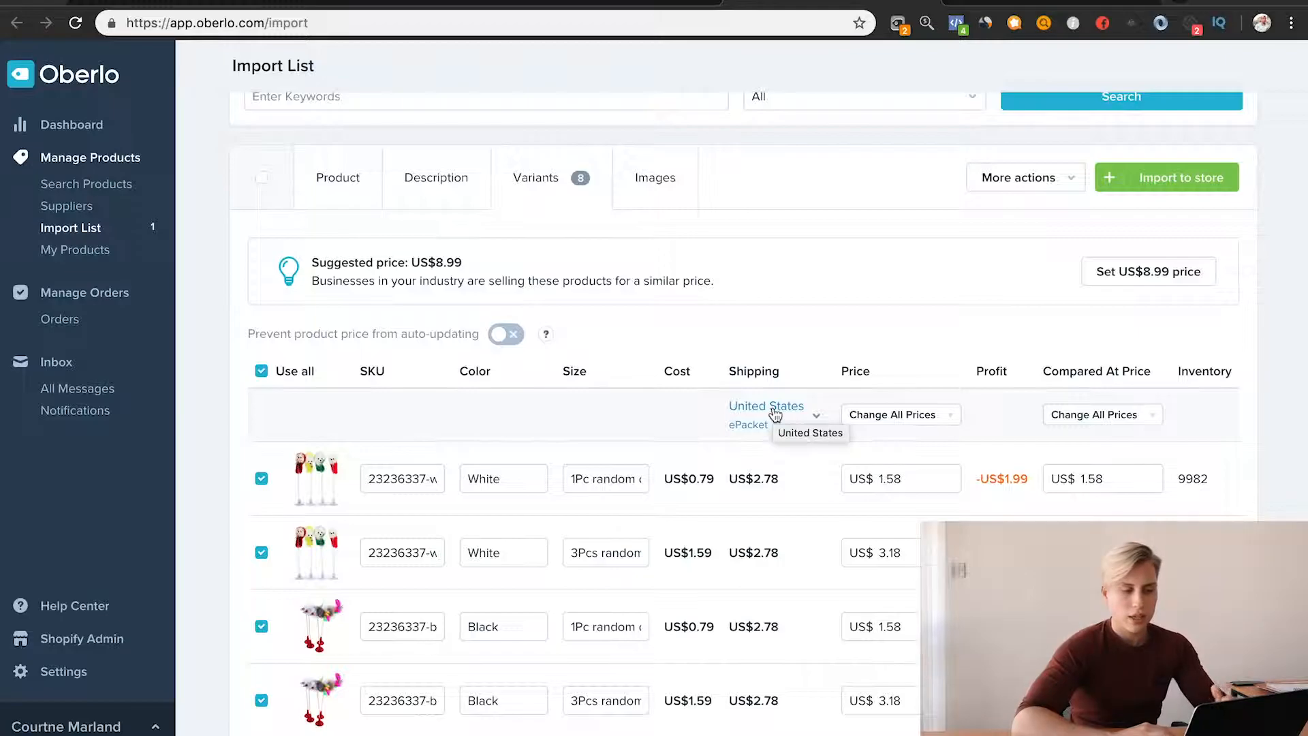
# Replace the one-piece White variant's size with "1 x Random Color" and copy that text.
pyautogui.scroll(-2, 775, 413)
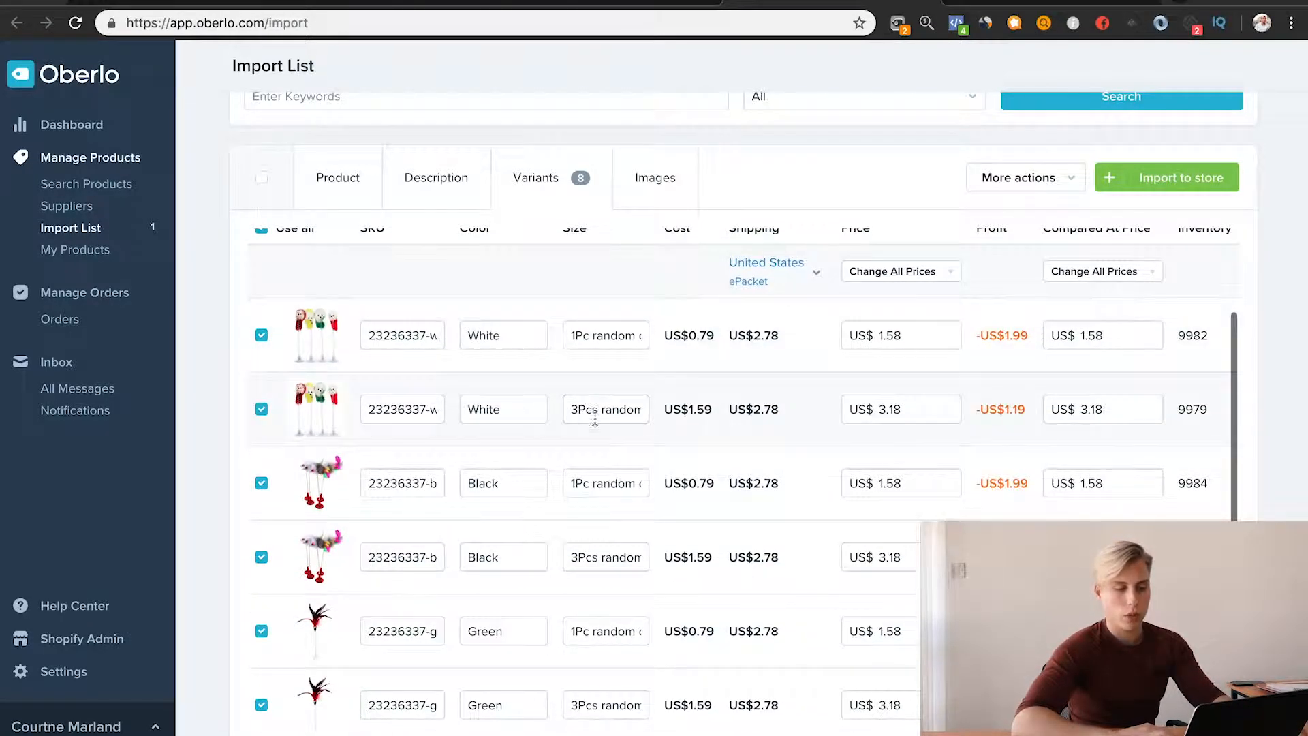
pyautogui.moveTo(600, 335); pyautogui.dragTo(552, 330)
pyautogui.click(606, 336)
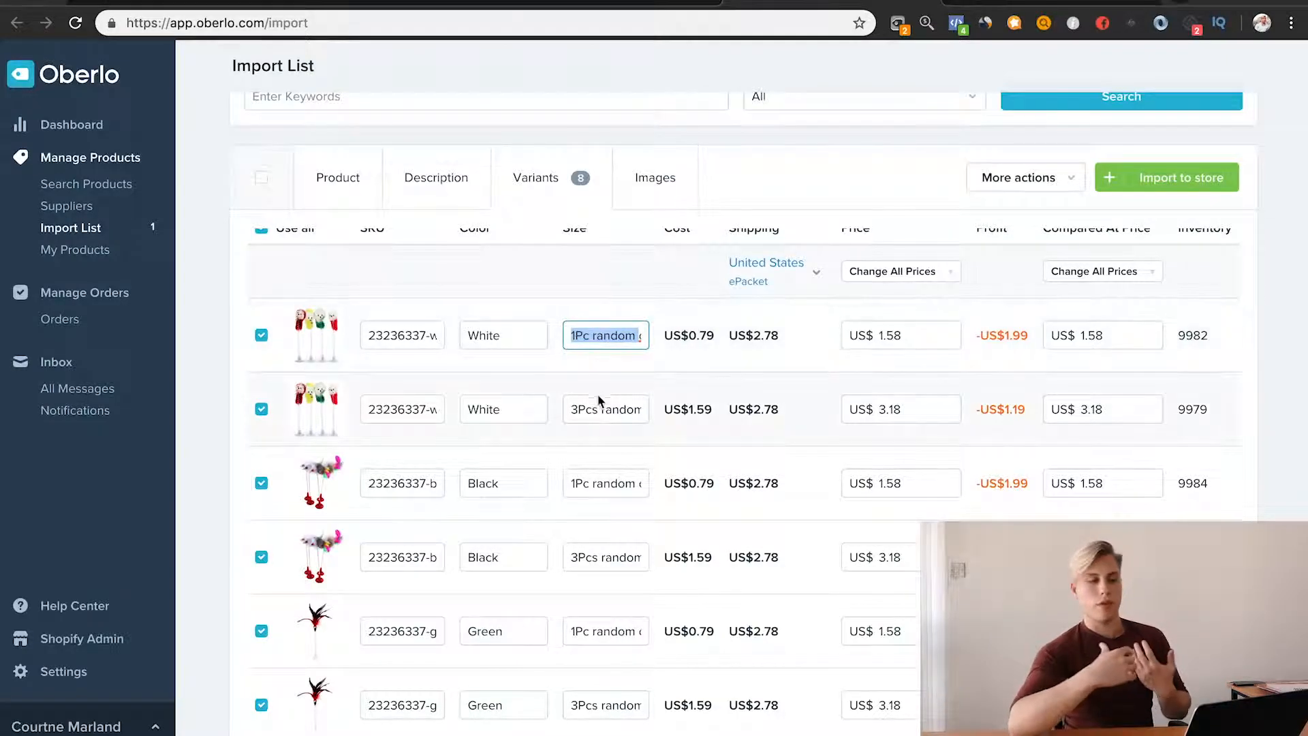
pyautogui.click(597, 413)
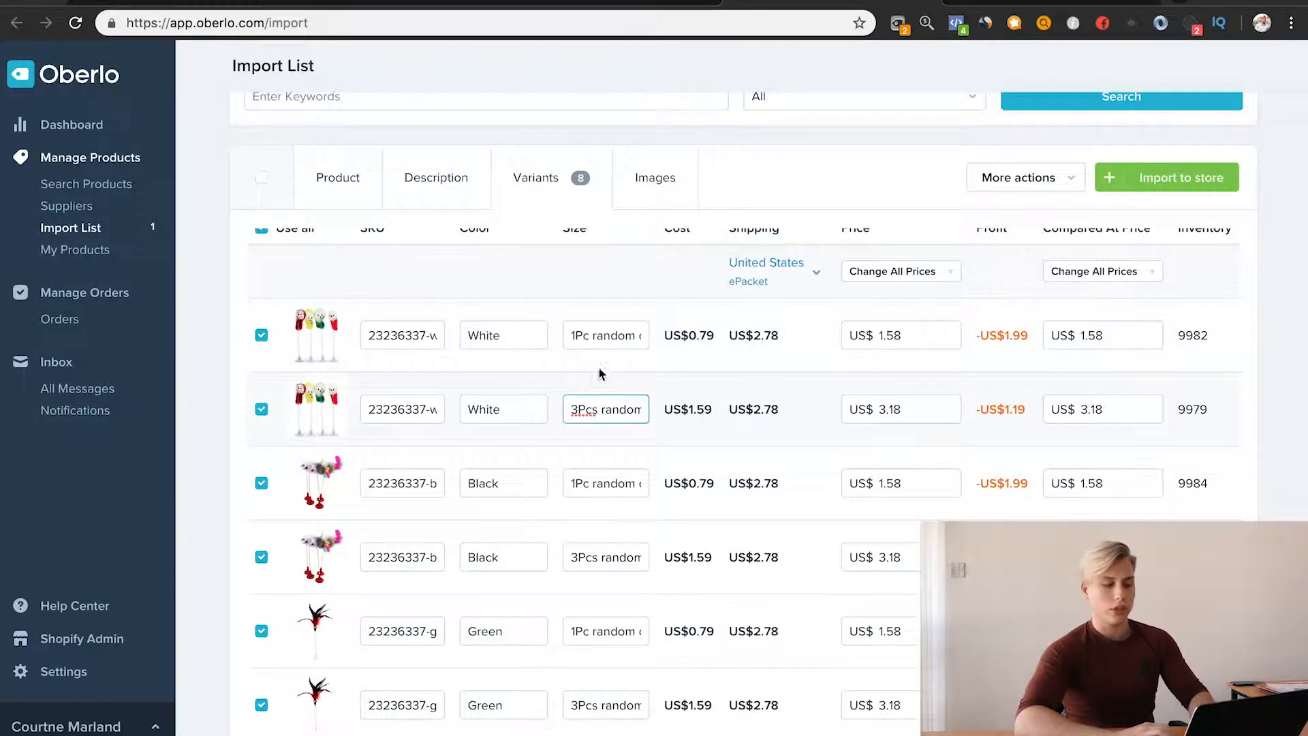
pyautogui.tripleClick(604, 334)
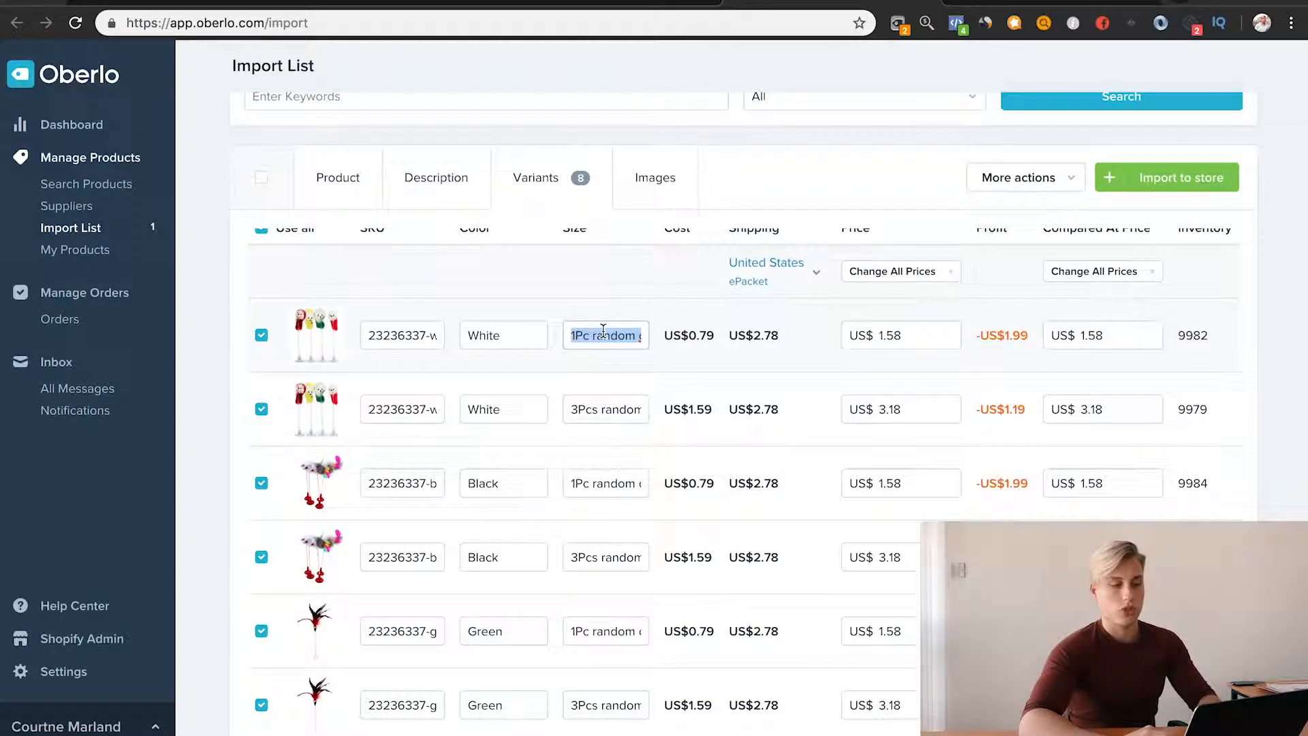
pyautogui.write('1')
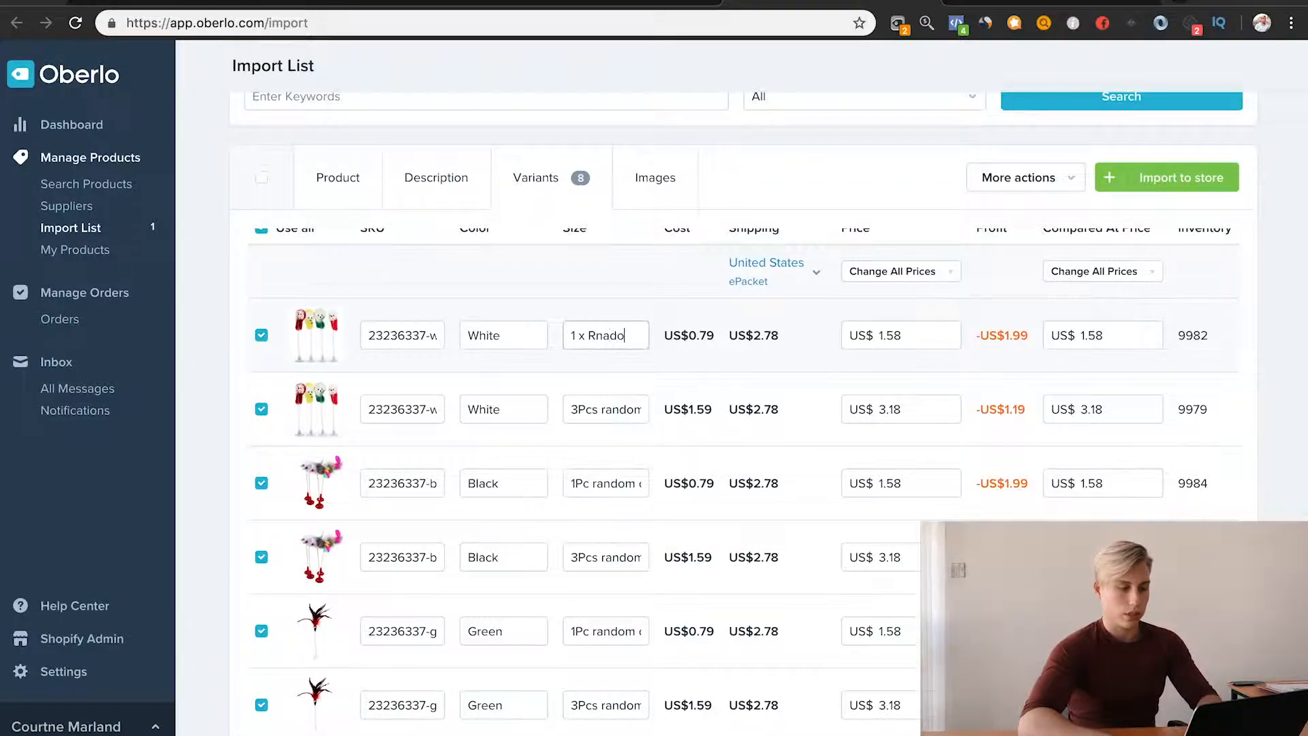
pyautogui.click(631, 328)
pyautogui.press('BackSpace')
pyautogui.press('BackSpace')
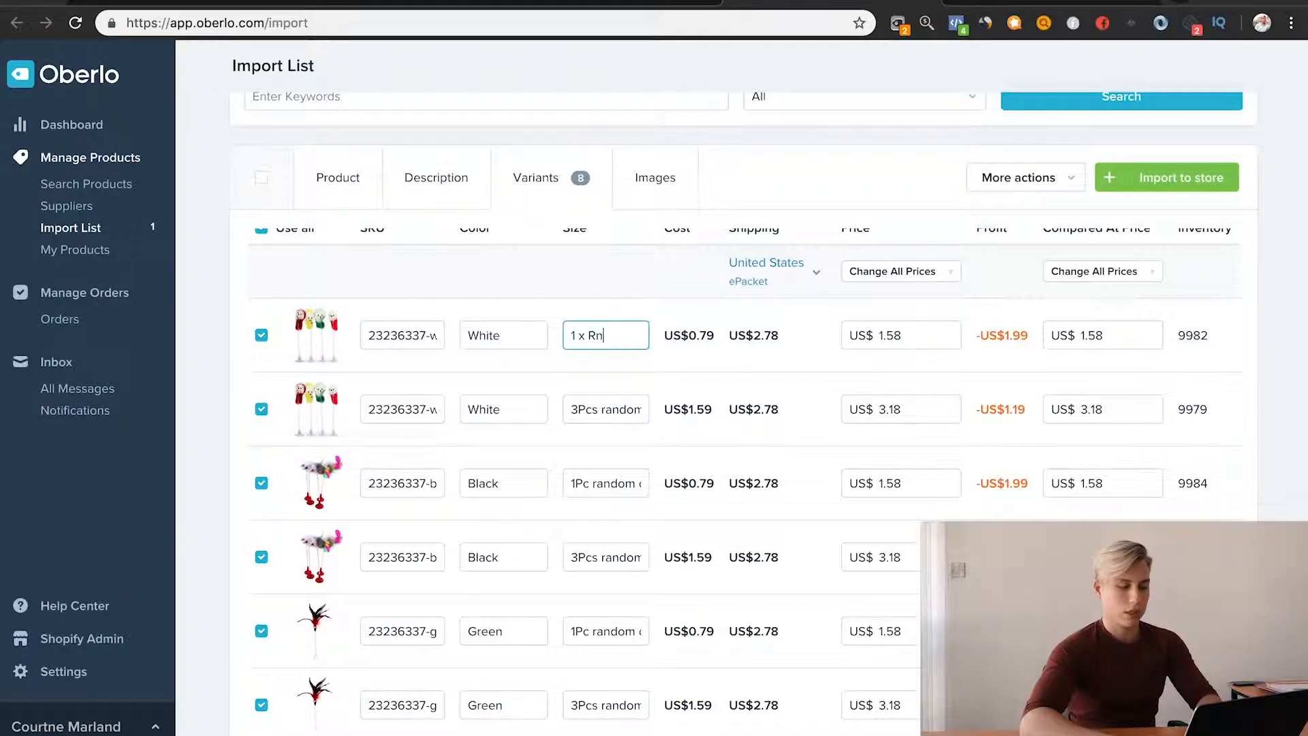
pyautogui.write('dom ')
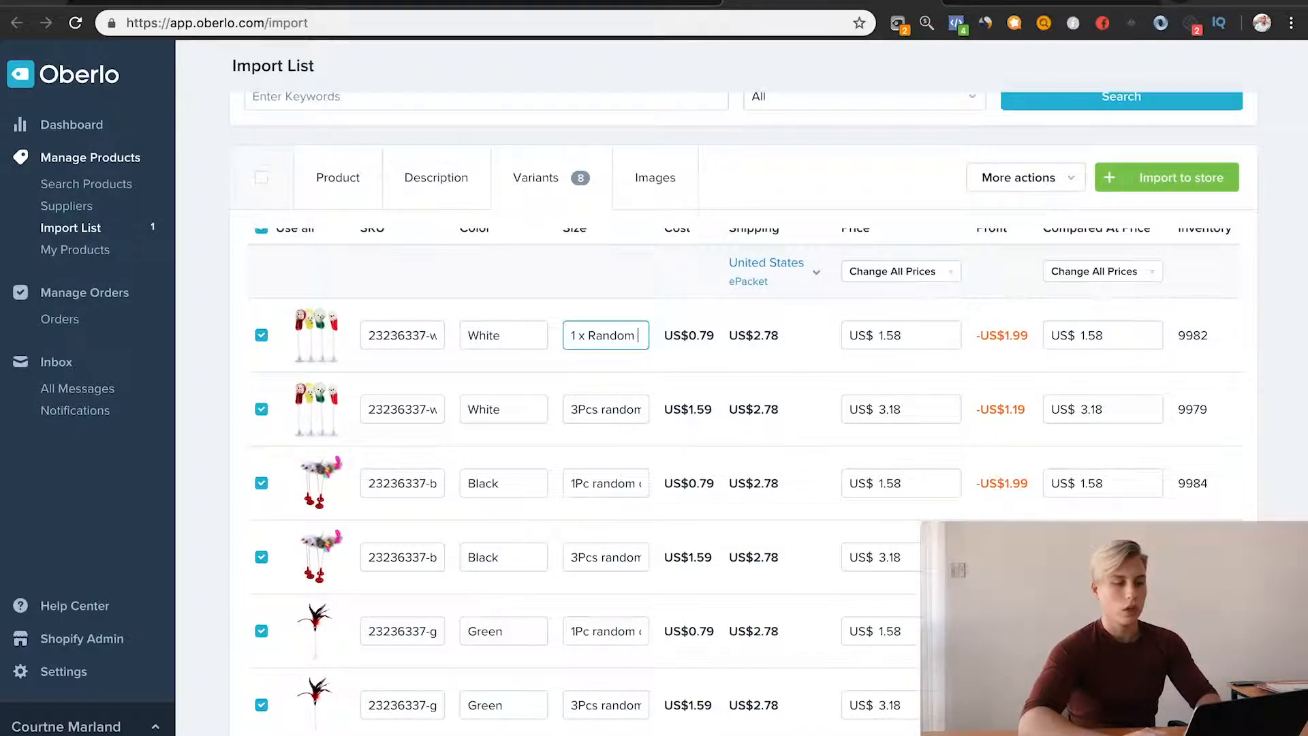
pyautogui.write('Color')
pyautogui.hotkey('ctrl', 'a')
pyautogui.hotkey('ctrl', 'c')
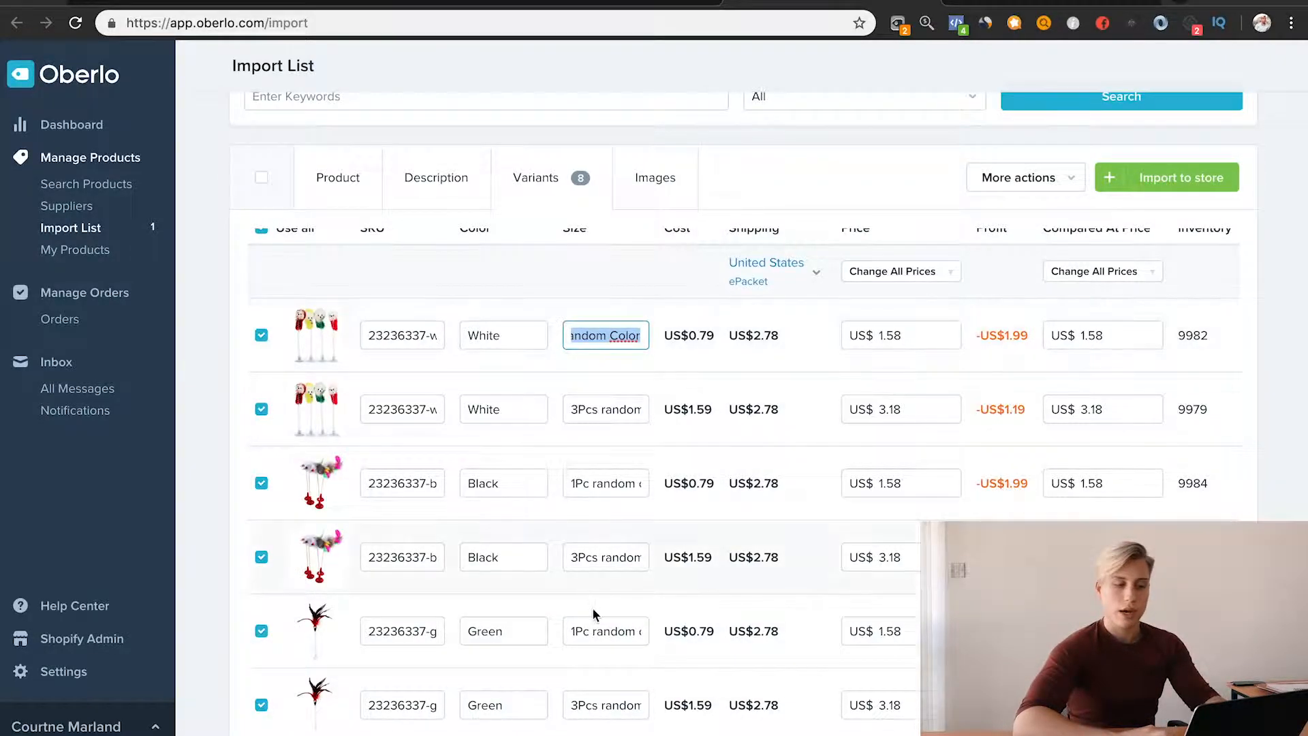
# Paste "1 x Random Color" as the size of the one-piece Black, Green and Red variants.
pyautogui.scroll(-3, 584, 504)
pyautogui.scroll(5, 585, 505)
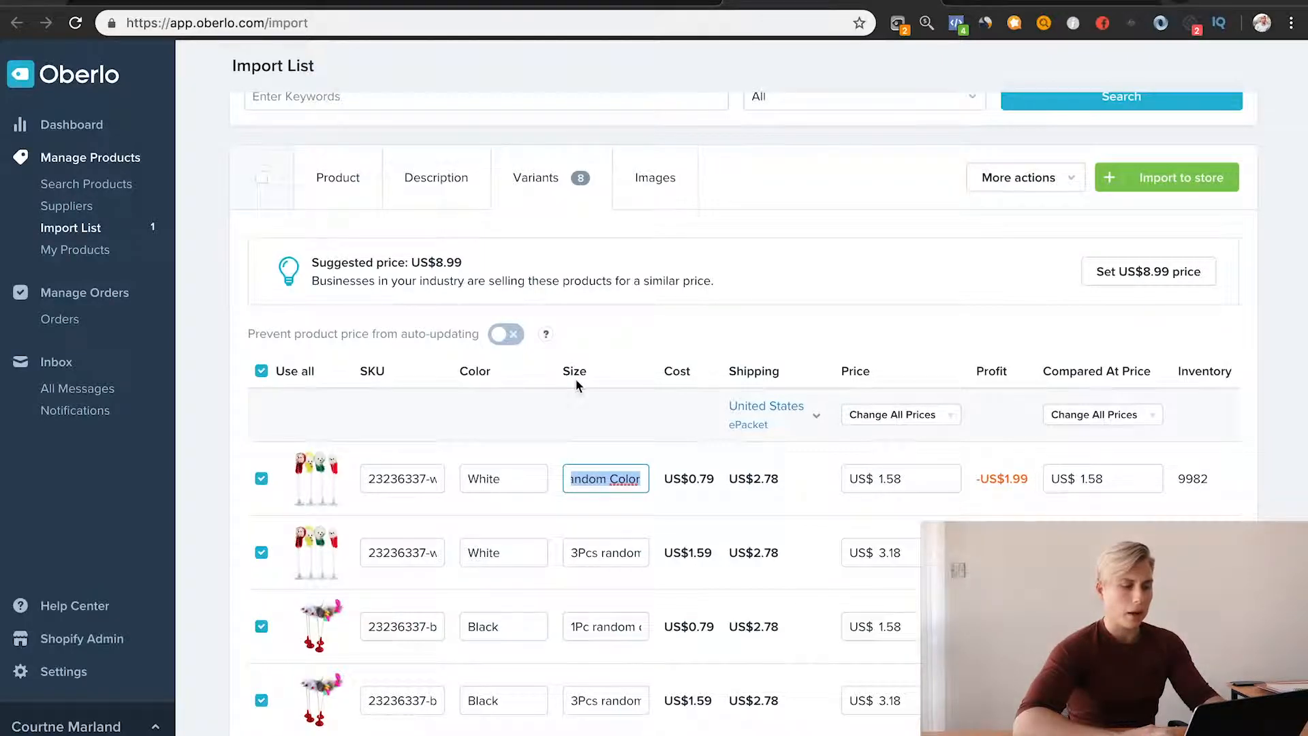
pyautogui.scroll(-2, 582, 452)
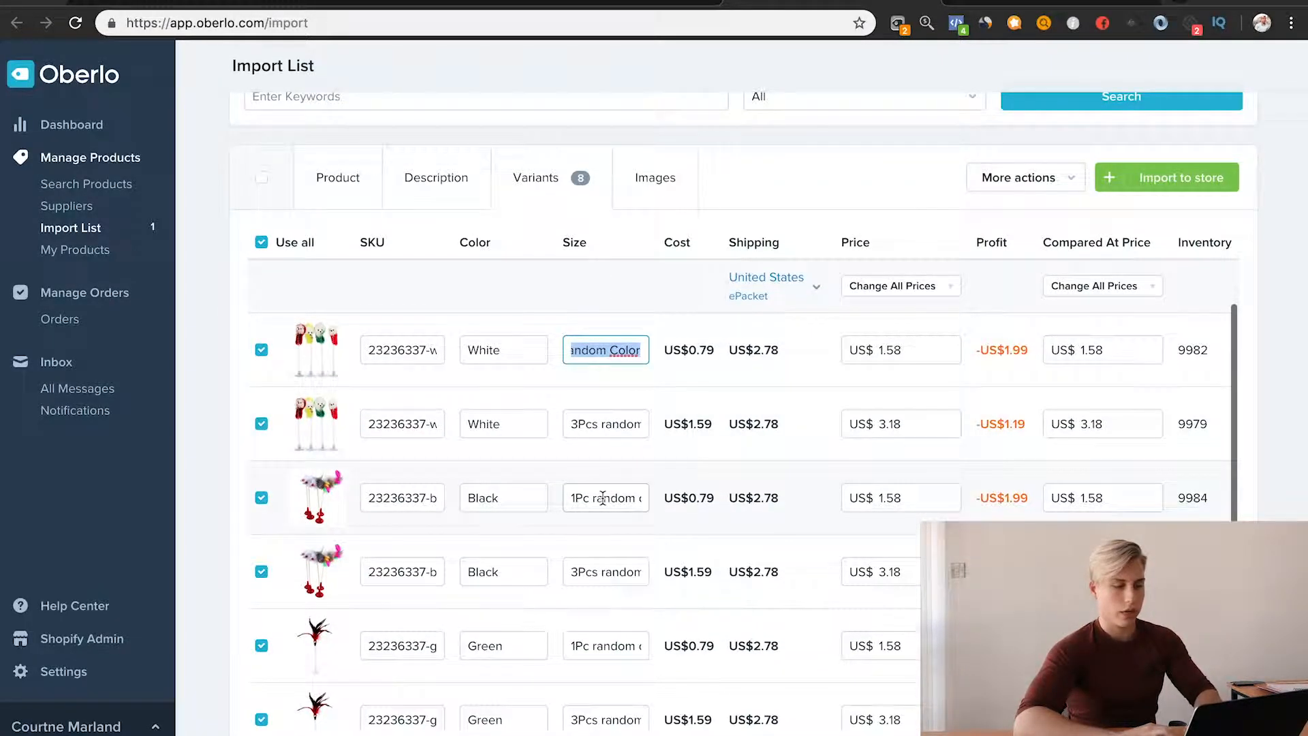
pyautogui.click(603, 497)
pyautogui.hotkey('ctrl', 'a')
pyautogui.hotkey('ctrl', 'v')
pyautogui.click(611, 646)
pyautogui.hotkey('ctrl', 'a')
pyautogui.hotkey('ctrl', 'v')
pyautogui.scroll(-3, 611, 613)
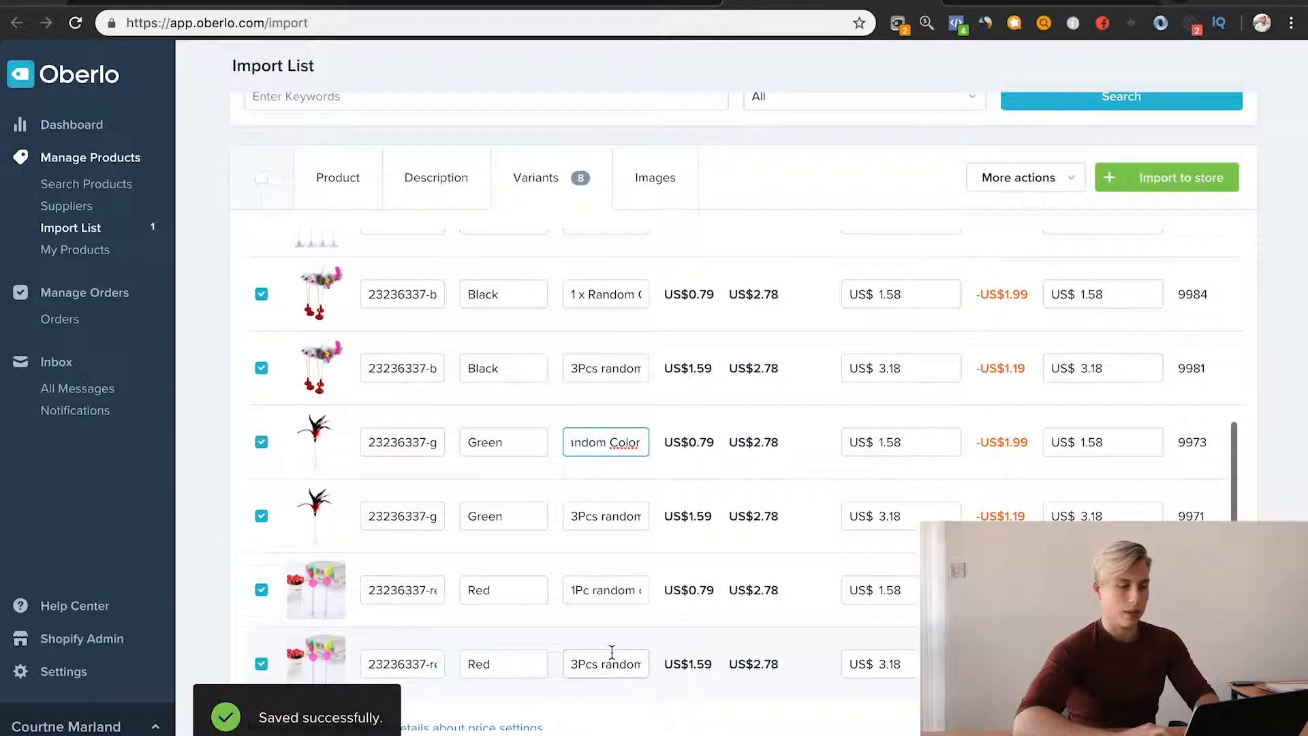
pyautogui.click(610, 590)
pyautogui.hotkey('ctrl', 'a')
pyautogui.hotkey('ctrl', 'v')
# Replace the three-piece White variant's size with "3 x Random Color" and copy that text.
pyautogui.scroll(3, 605, 367)
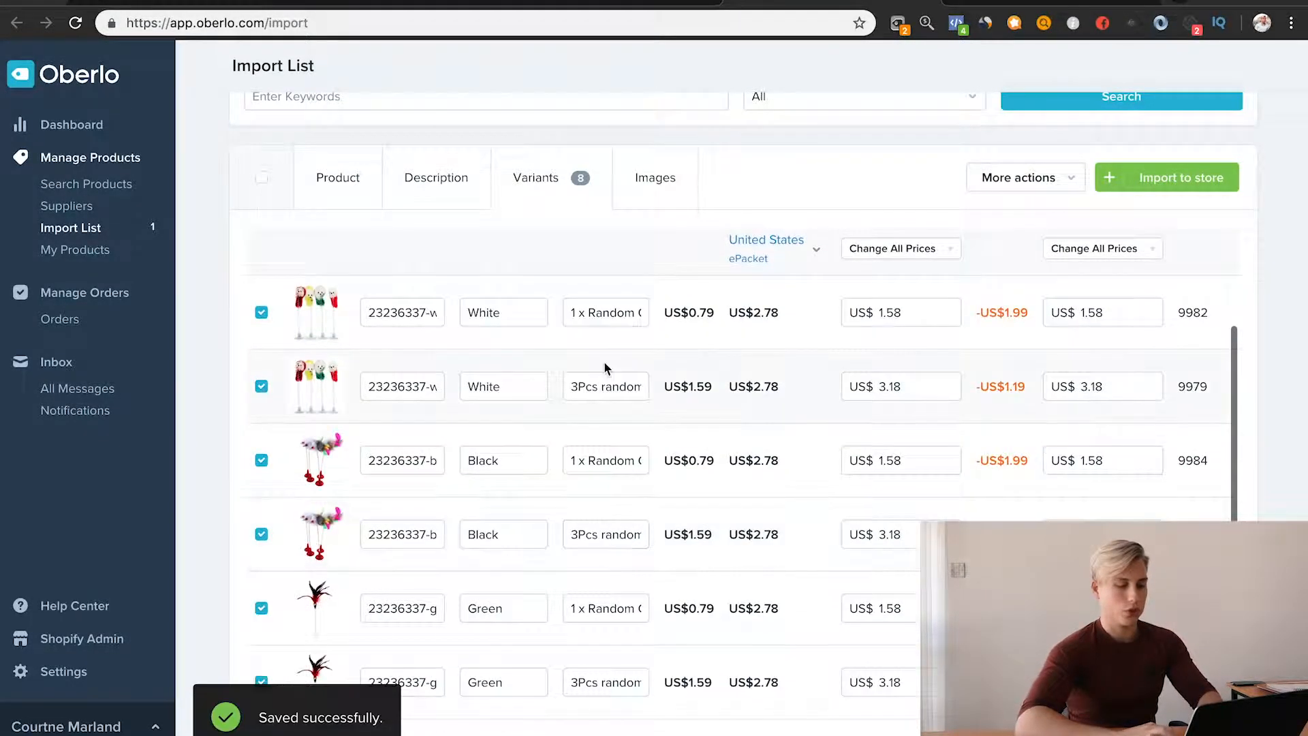
pyautogui.click(599, 386)
pyautogui.hotkey('ctrl', 'a')
pyautogui.write('3')
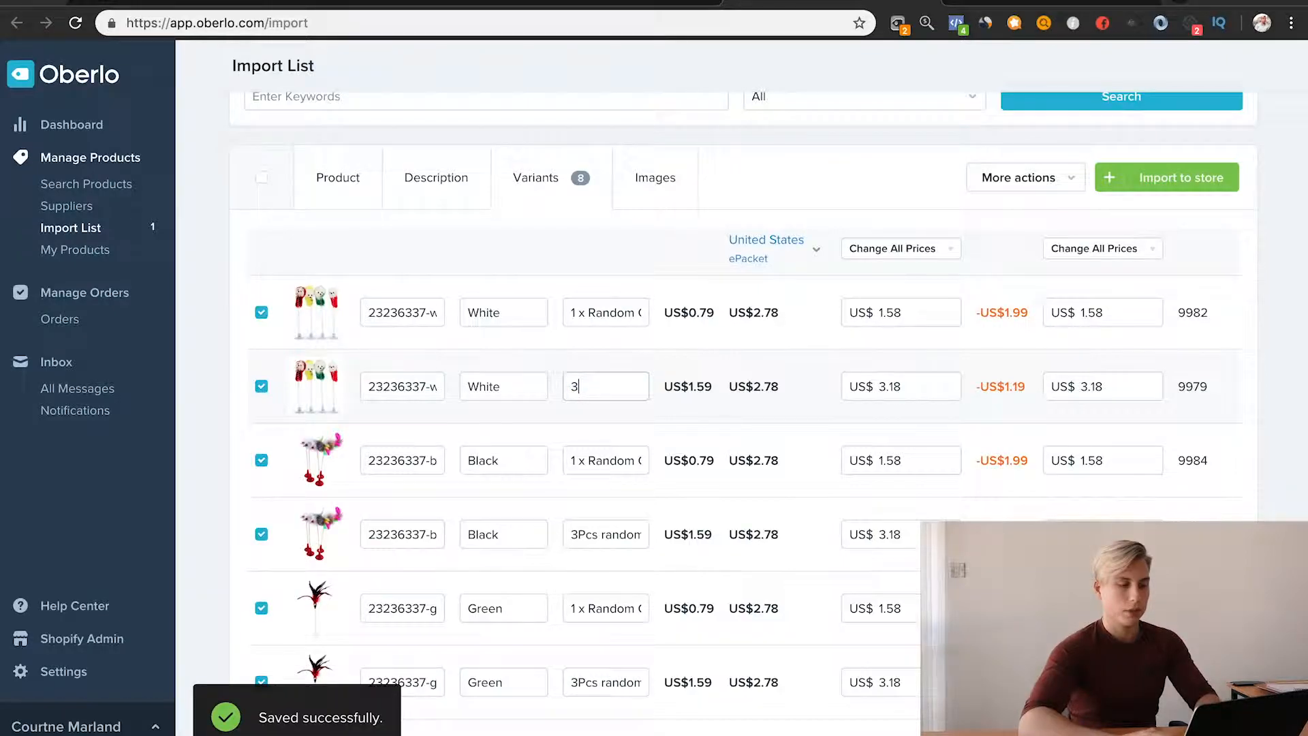
pyautogui.write(' x Random Color')
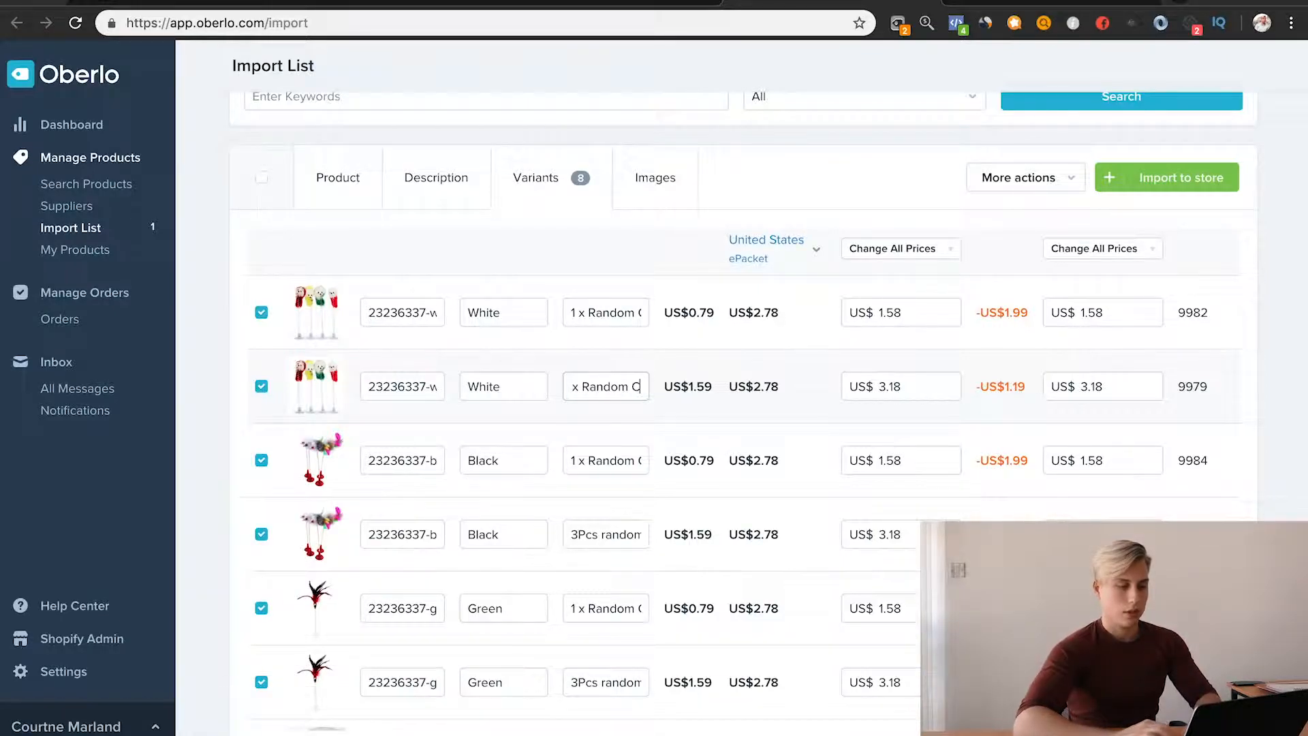
pyautogui.press('super+a')
pyautogui.press('super+space')
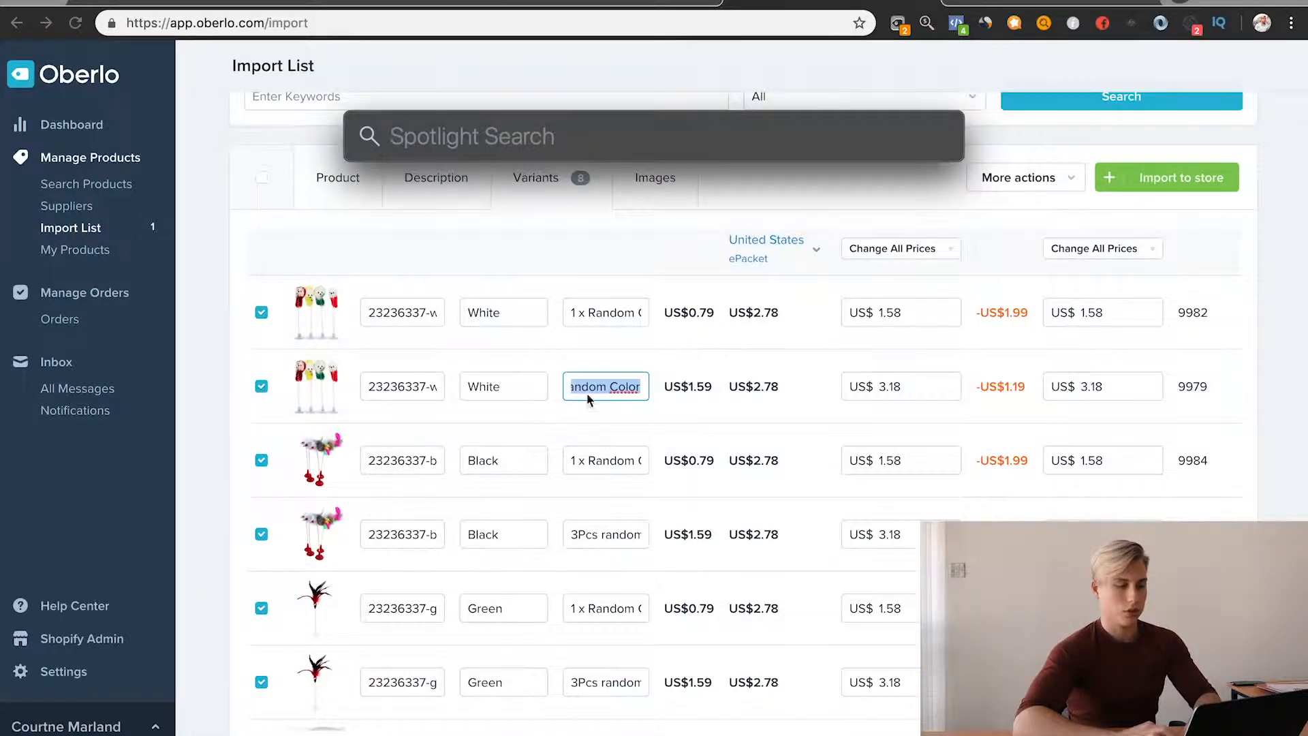
pyautogui.press('Escape')
pyautogui.press('super+c')
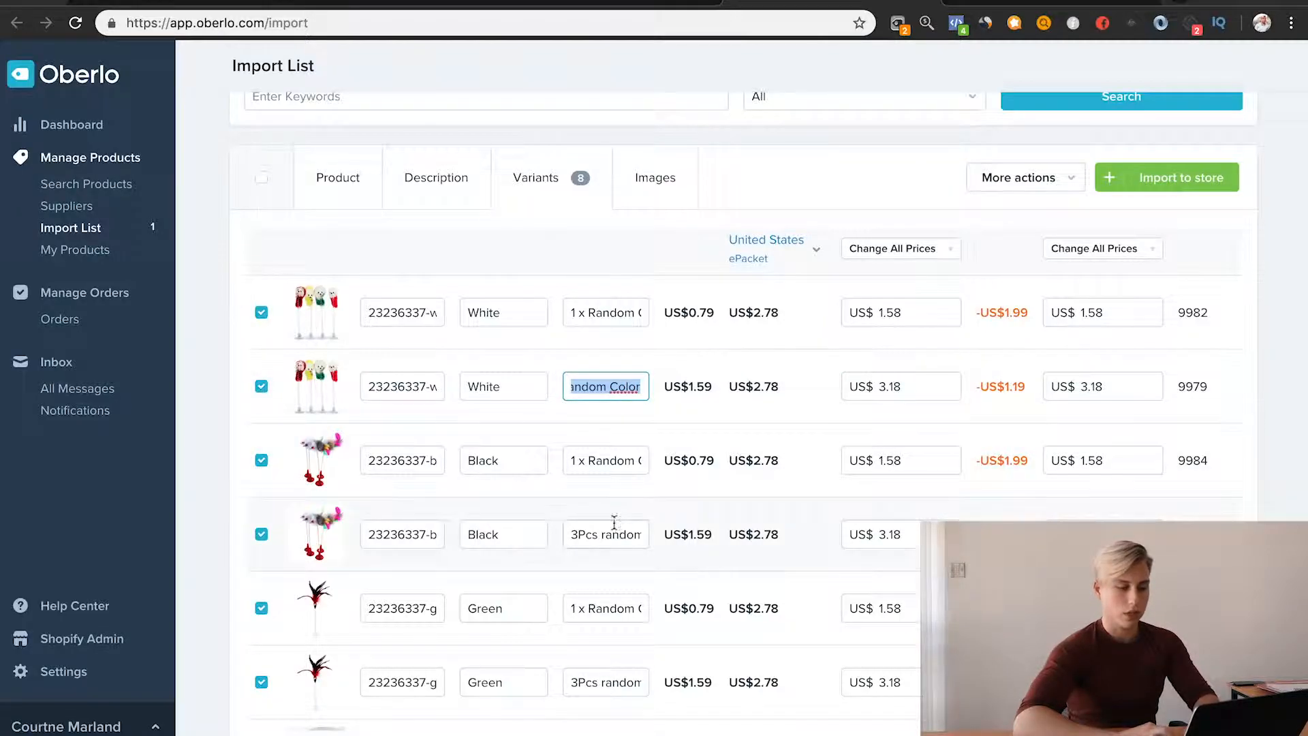
# Paste "3 x Random Color" as the size of the three-piece Black, Green and Red variants.
pyautogui.click(613, 531)
pyautogui.press('super+a')
pyautogui.press('super+v')
pyautogui.scroll(-3, 612, 545)
pyautogui.click(613, 569)
pyautogui.press('super+a')
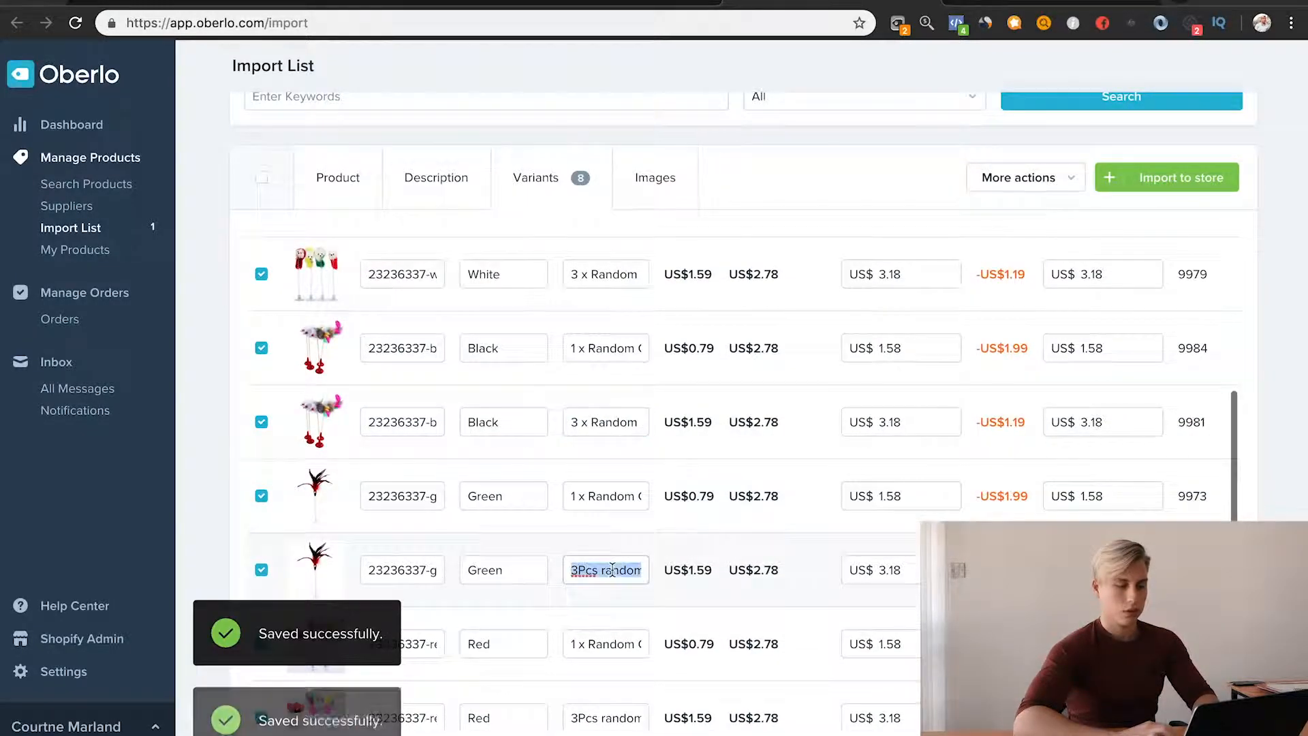
pyautogui.press('super+v')
pyautogui.scroll(-2, 613, 570)
pyautogui.click(614, 658)
pyautogui.press('super+a')
pyautogui.press('super+v')
pyautogui.scroll(5, 710, 529)
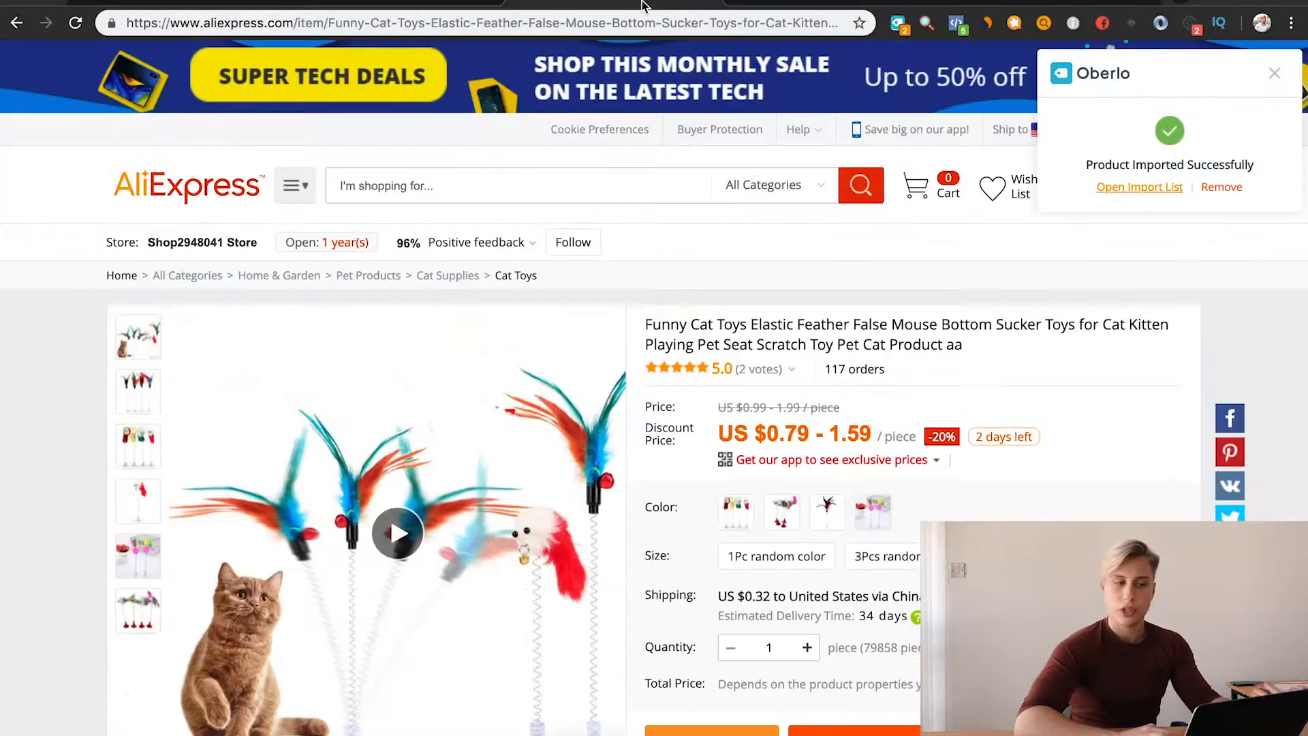
# Compare the import list's shipping cost with AliExpress's ePacket rate to the United States, and examine the one-piece White variant's cost and shipping.
pyautogui.click(643, 5)
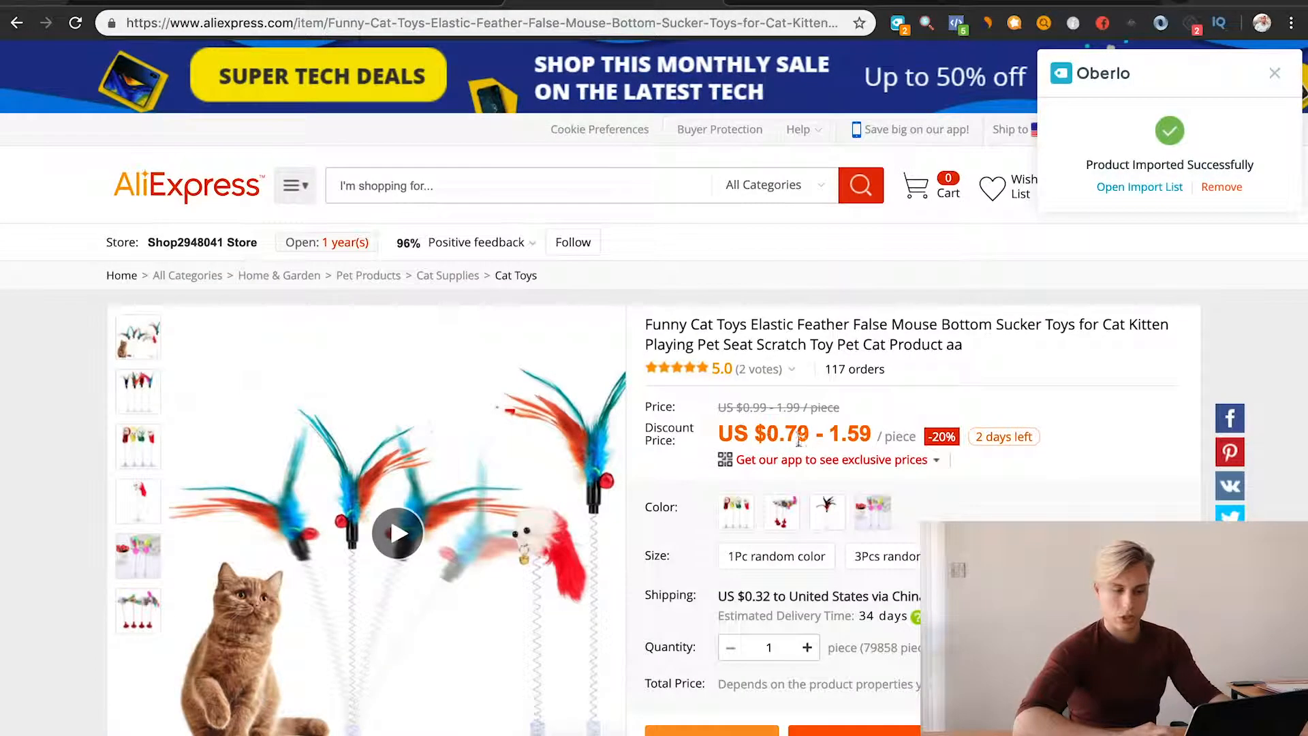
pyautogui.click(831, 7)
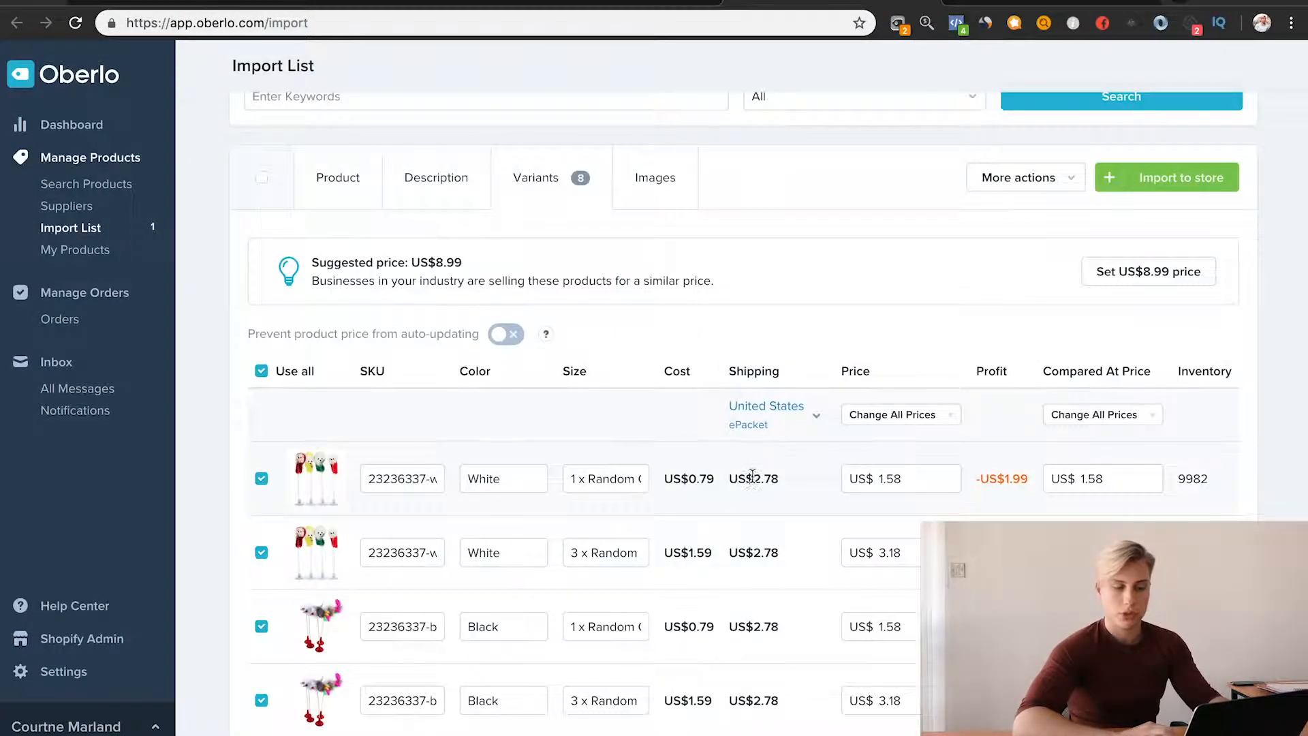
pyautogui.click(637, 5)
pyautogui.scroll(-2, 993, 511)
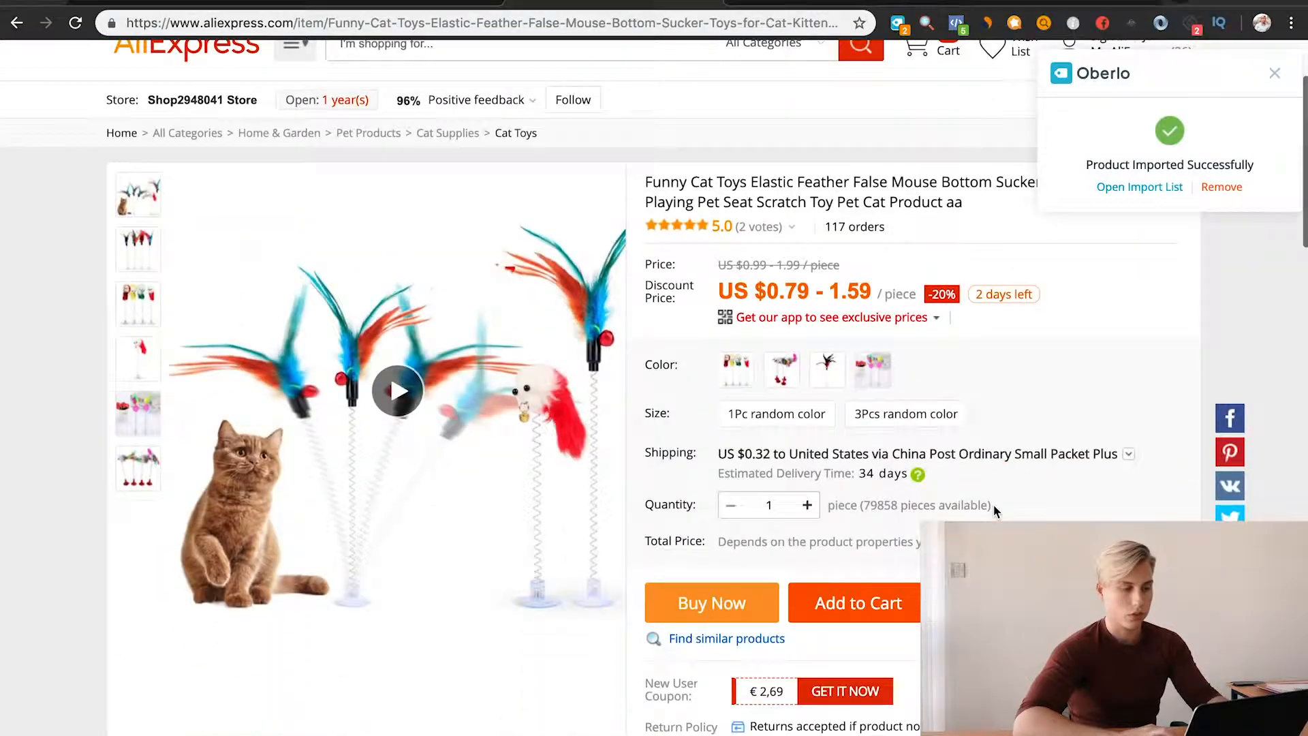
pyautogui.click(885, 455)
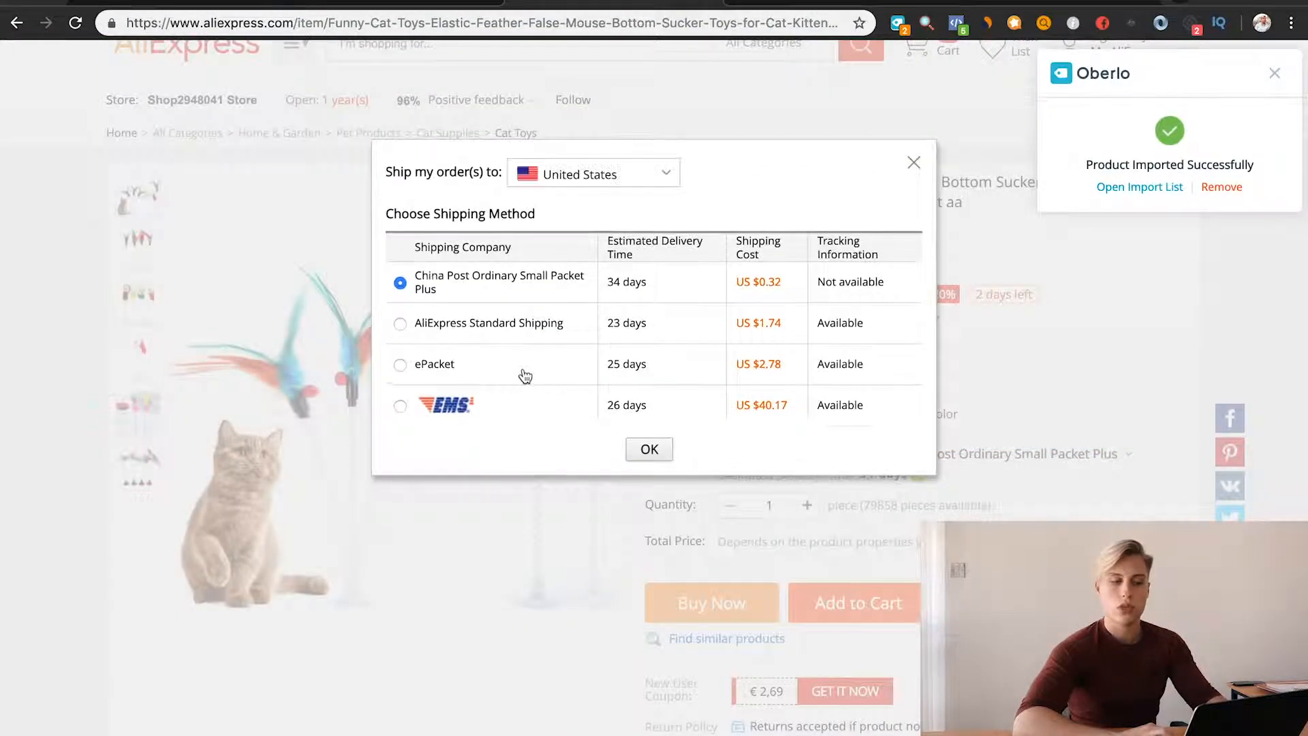
pyautogui.click(446, 378)
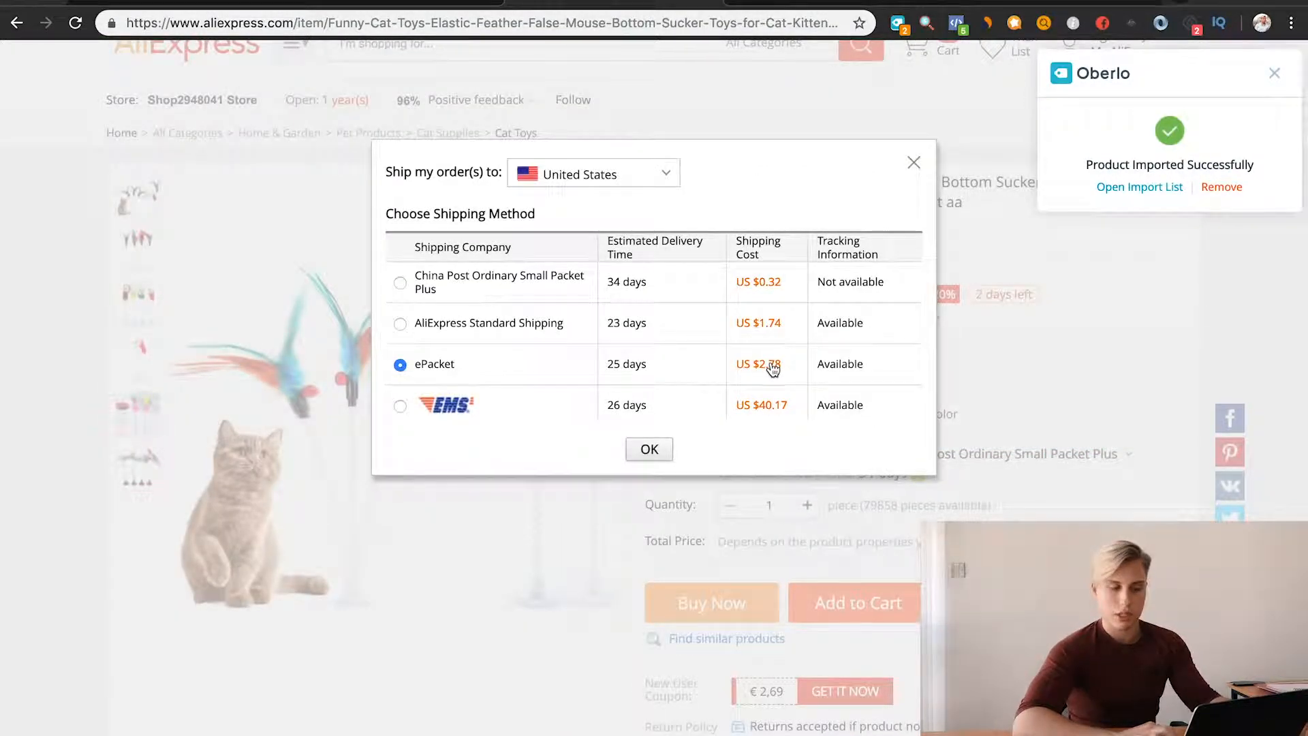
pyautogui.click(846, 4)
pyautogui.scroll(-1, 741, 619)
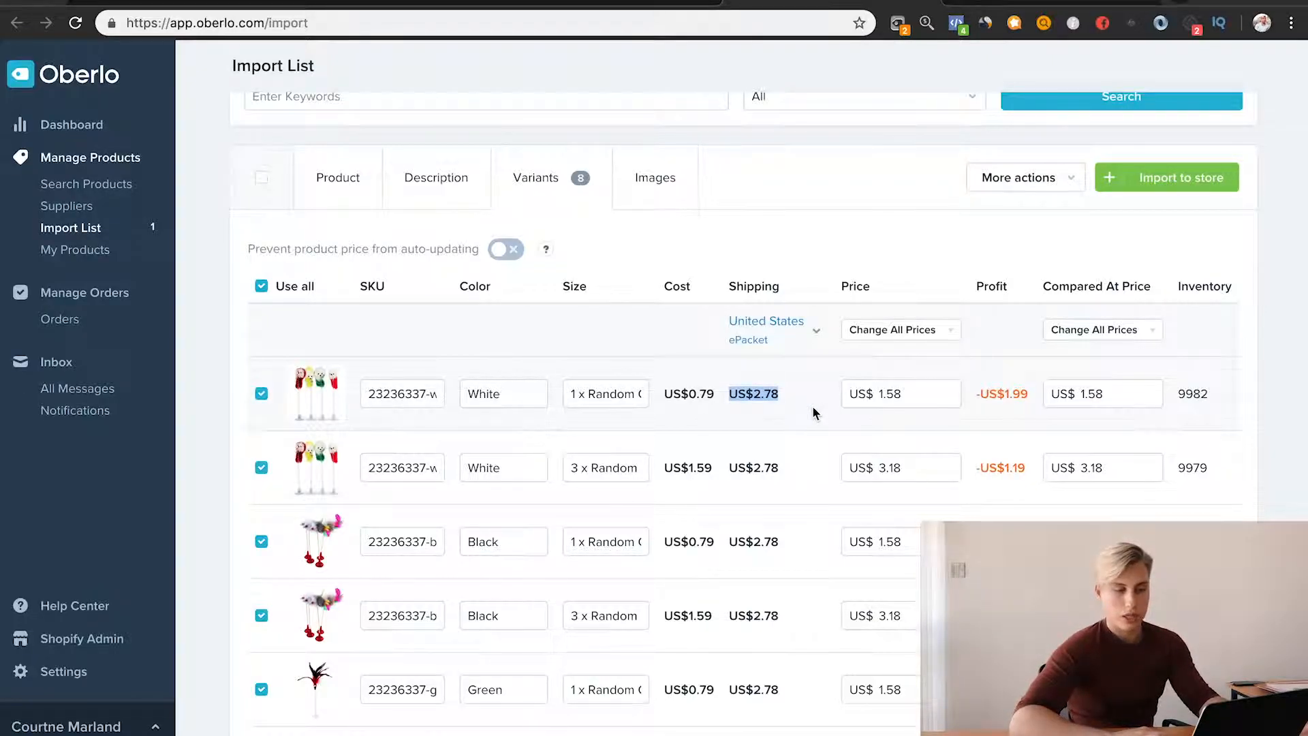
pyautogui.click(705, 400)
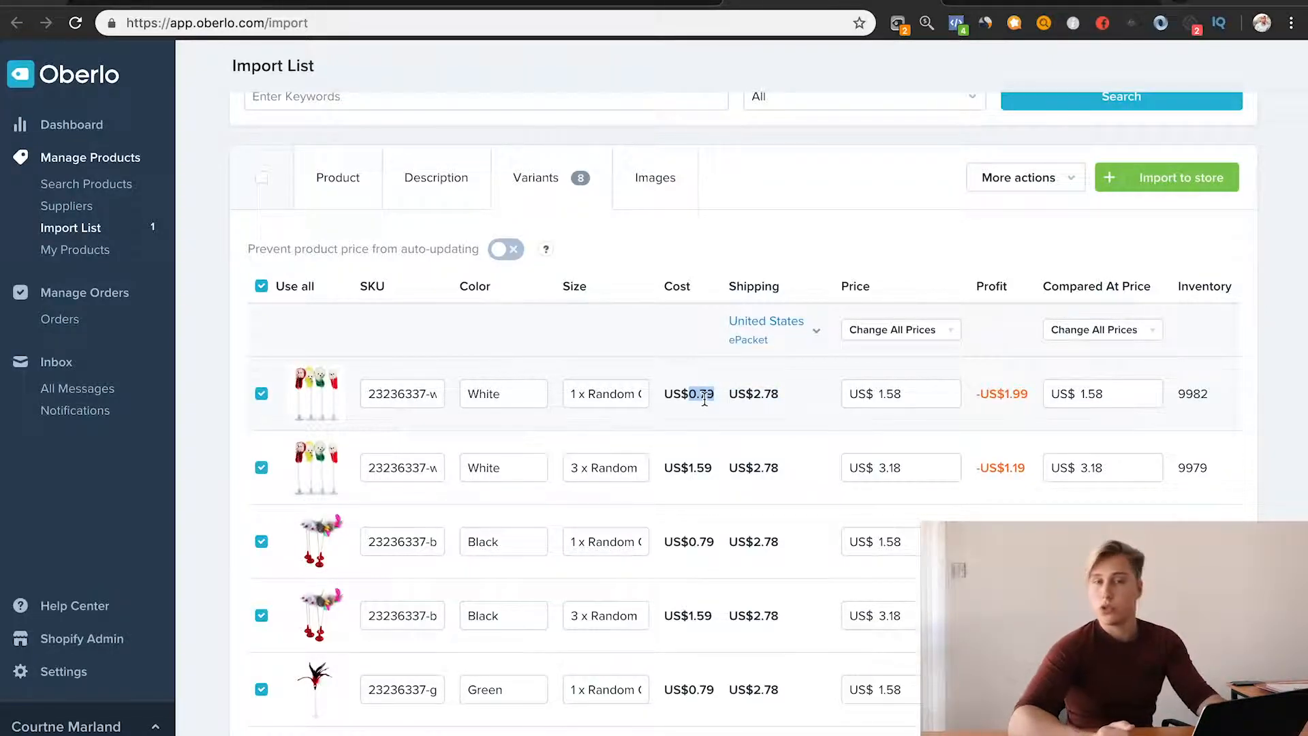
pyautogui.doubleClick(768, 397)
pyautogui.doubleClick(691, 392)
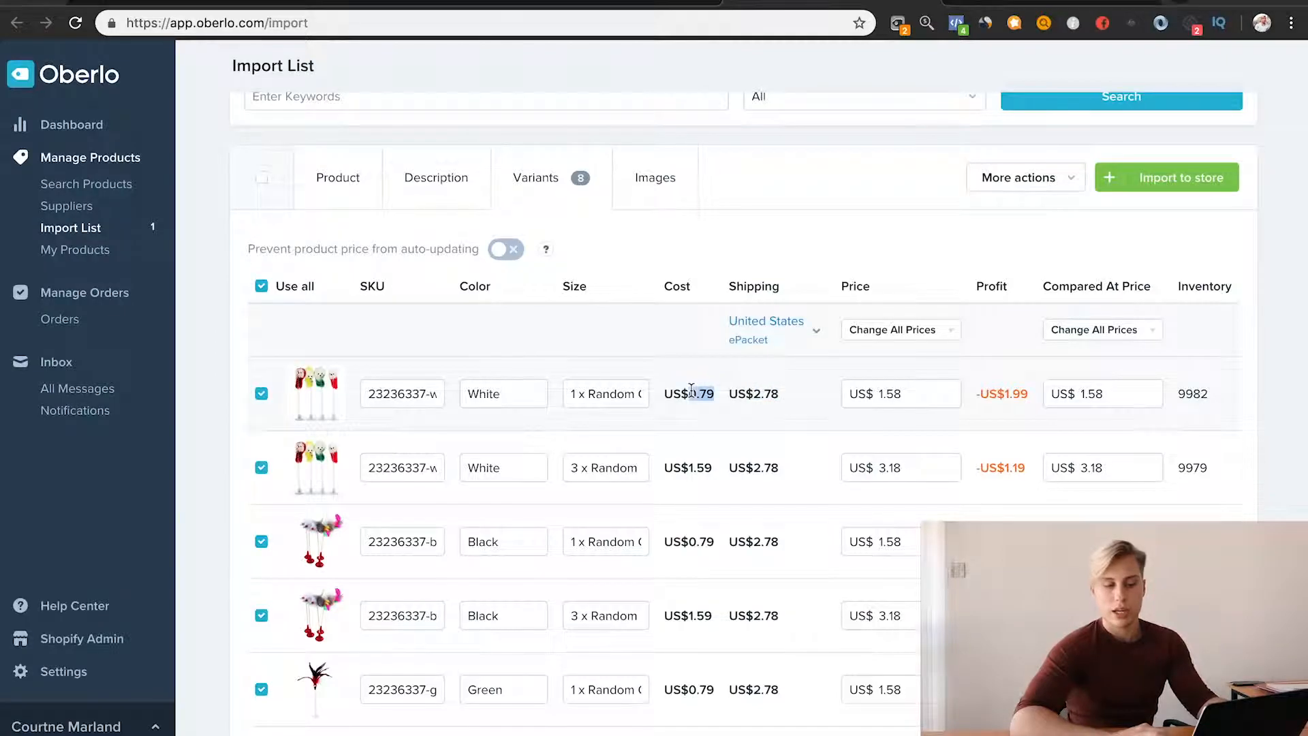
# Set the price of all variants to US$12 and check the one-piece White variant's profit.
pyautogui.click(907, 330)
pyautogui.click(912, 366)
pyautogui.write('12')
pyautogui.click(954, 293)
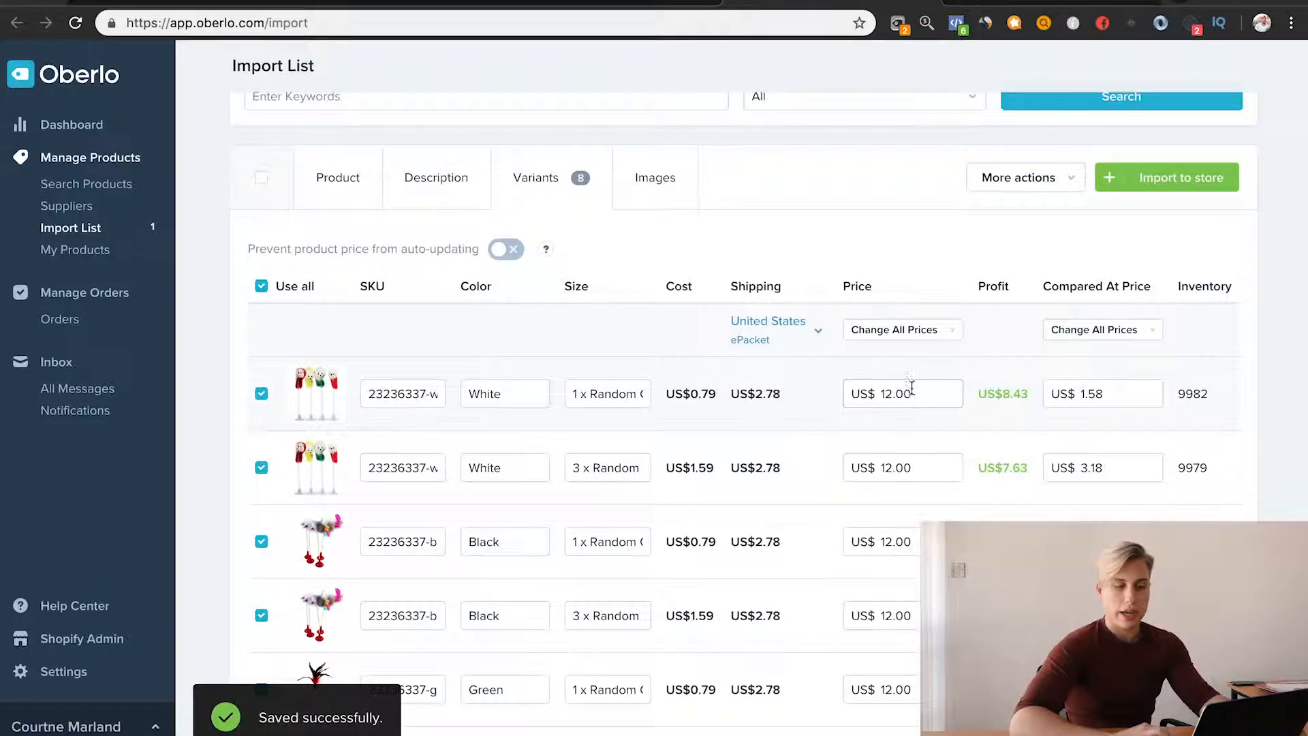
pyautogui.tripleClick(1004, 444)
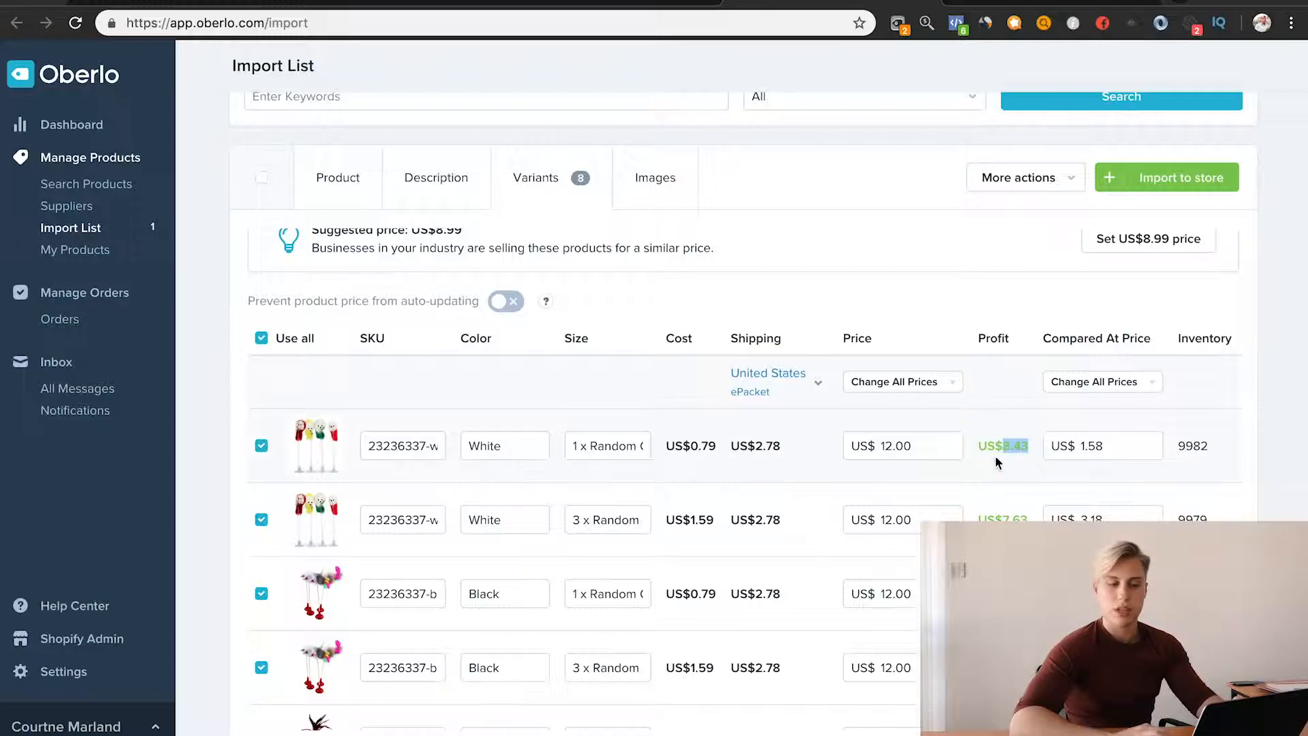
pyautogui.click(1241, 467)
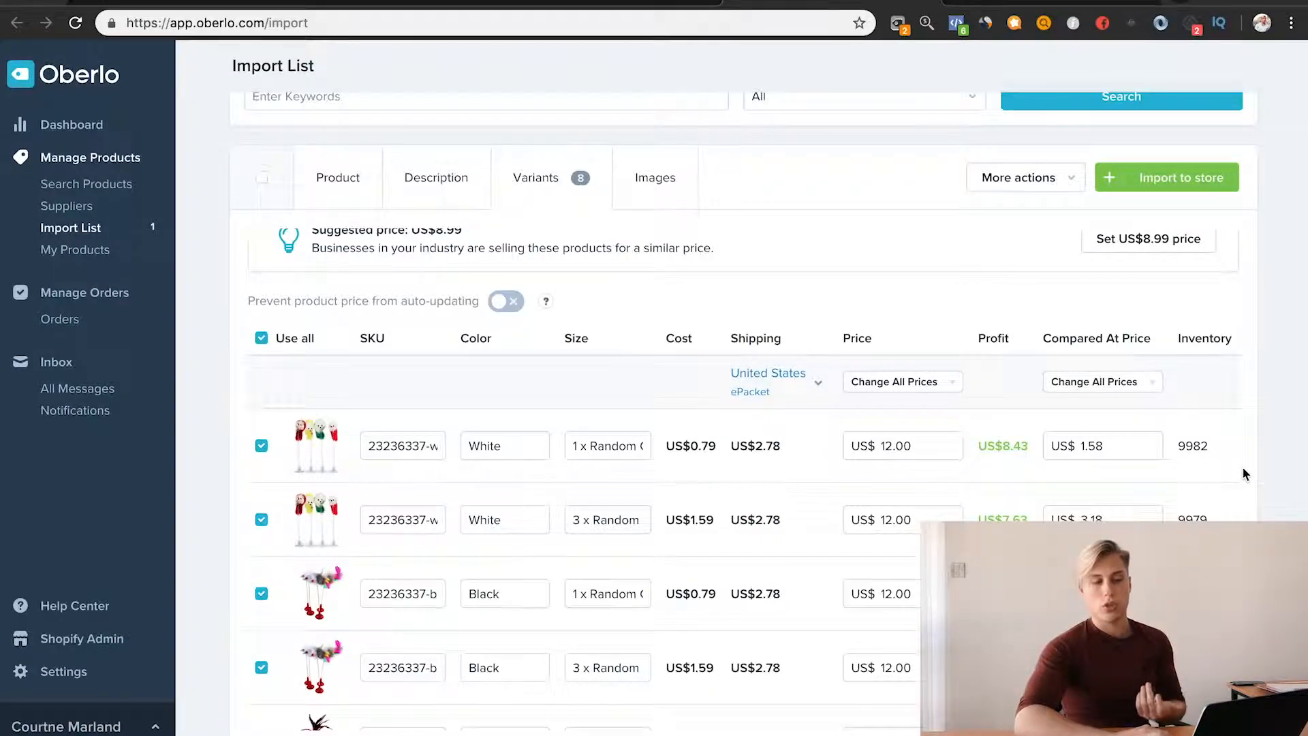
# Set the compared-at price of all variants to US$26.
pyautogui.scroll(1, 1243, 474)
pyautogui.scroll(-5, 1243, 474)
pyautogui.scroll(-1, 743, 477)
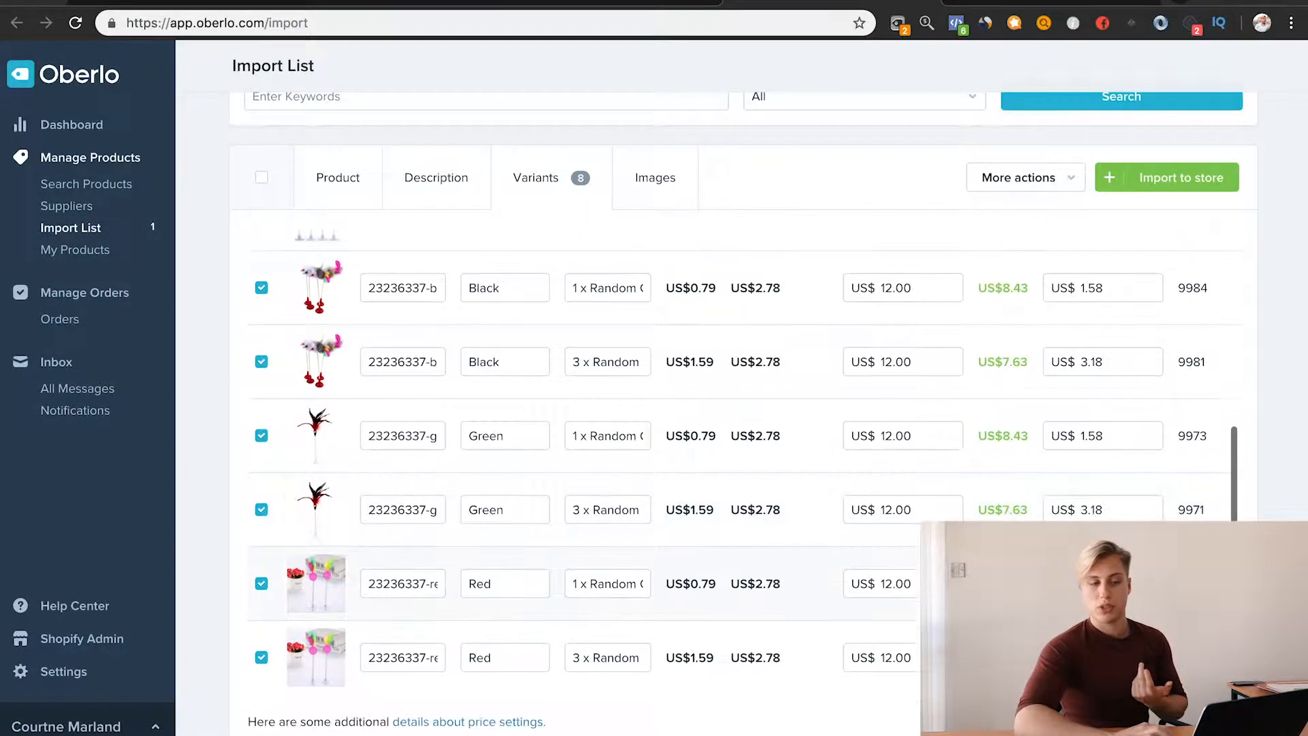
pyautogui.scroll(5, 742, 477)
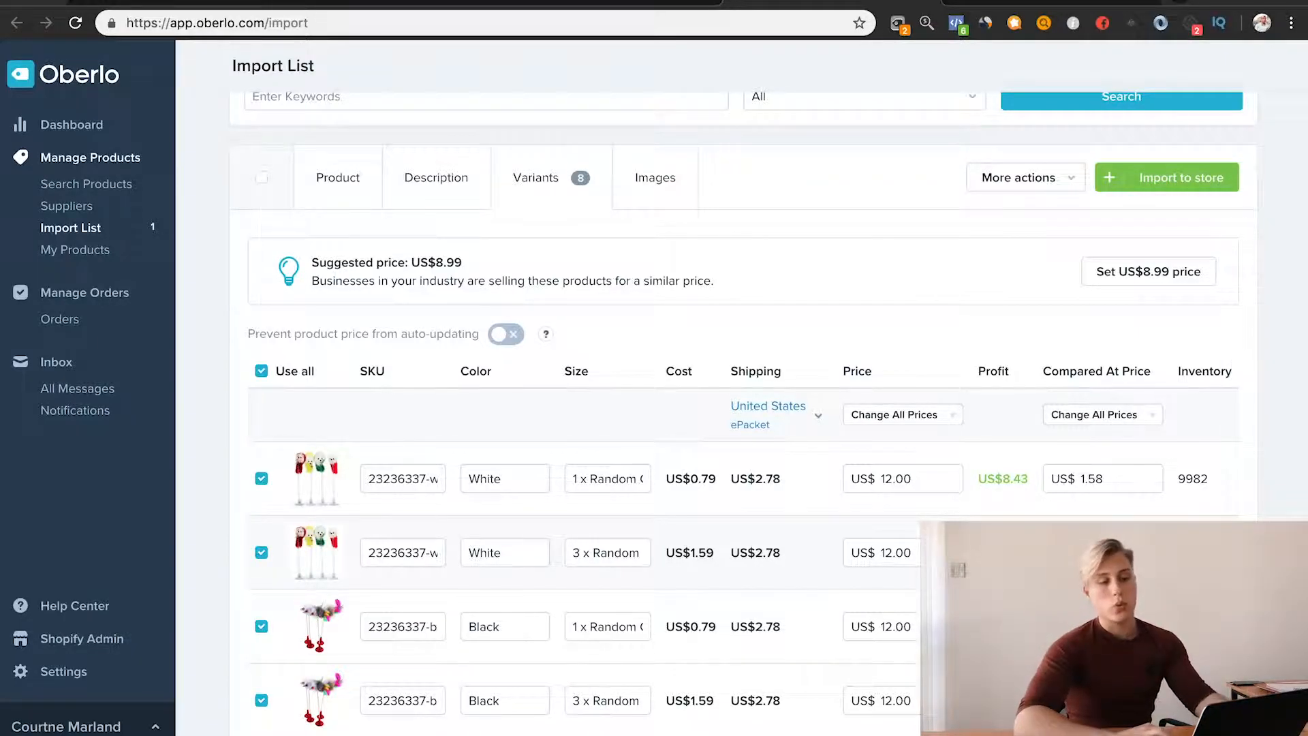
pyautogui.click(1117, 417)
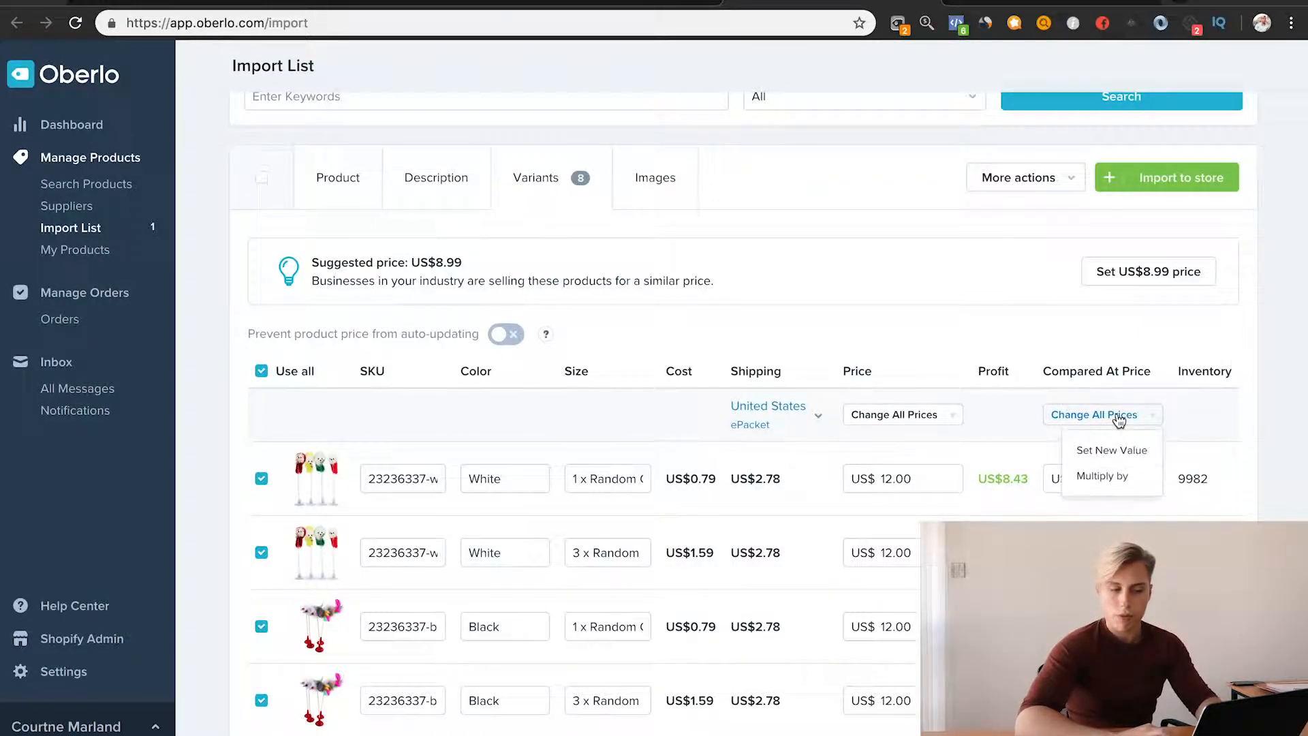
pyautogui.click(1114, 450)
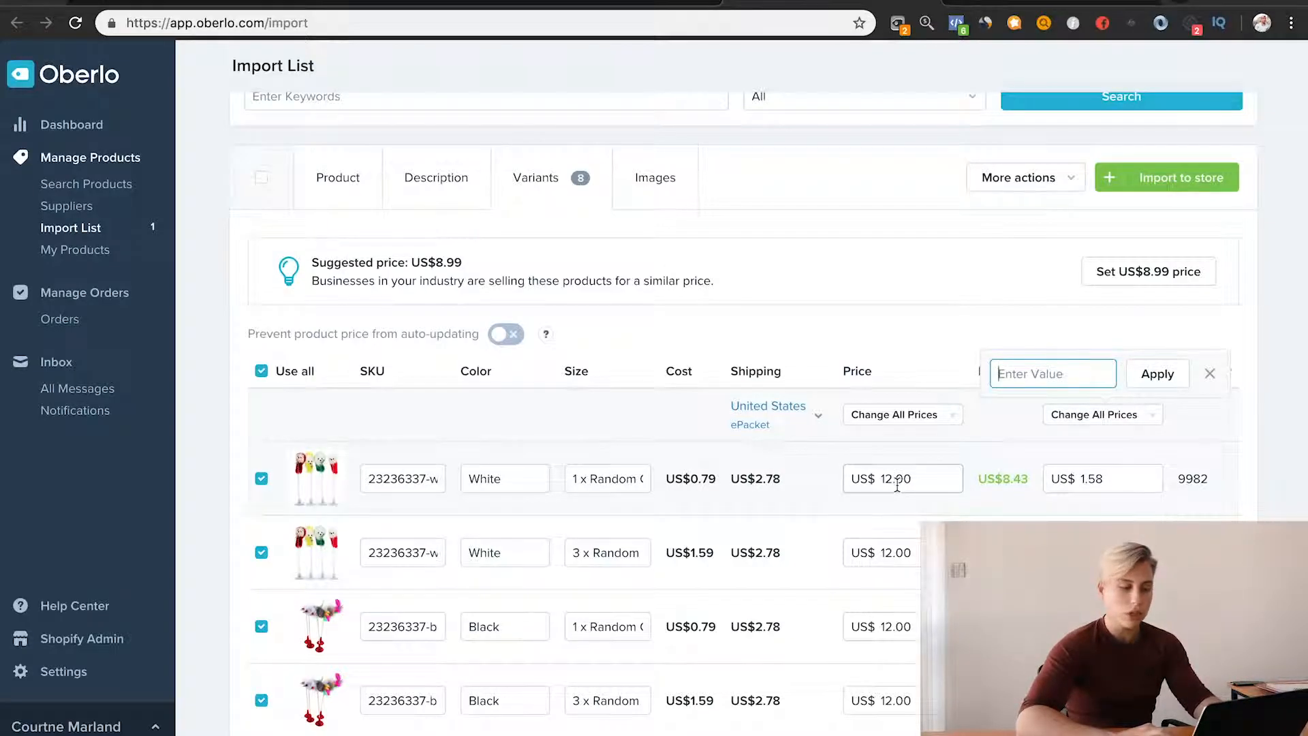
pyautogui.write('26')
pyautogui.click(1158, 374)
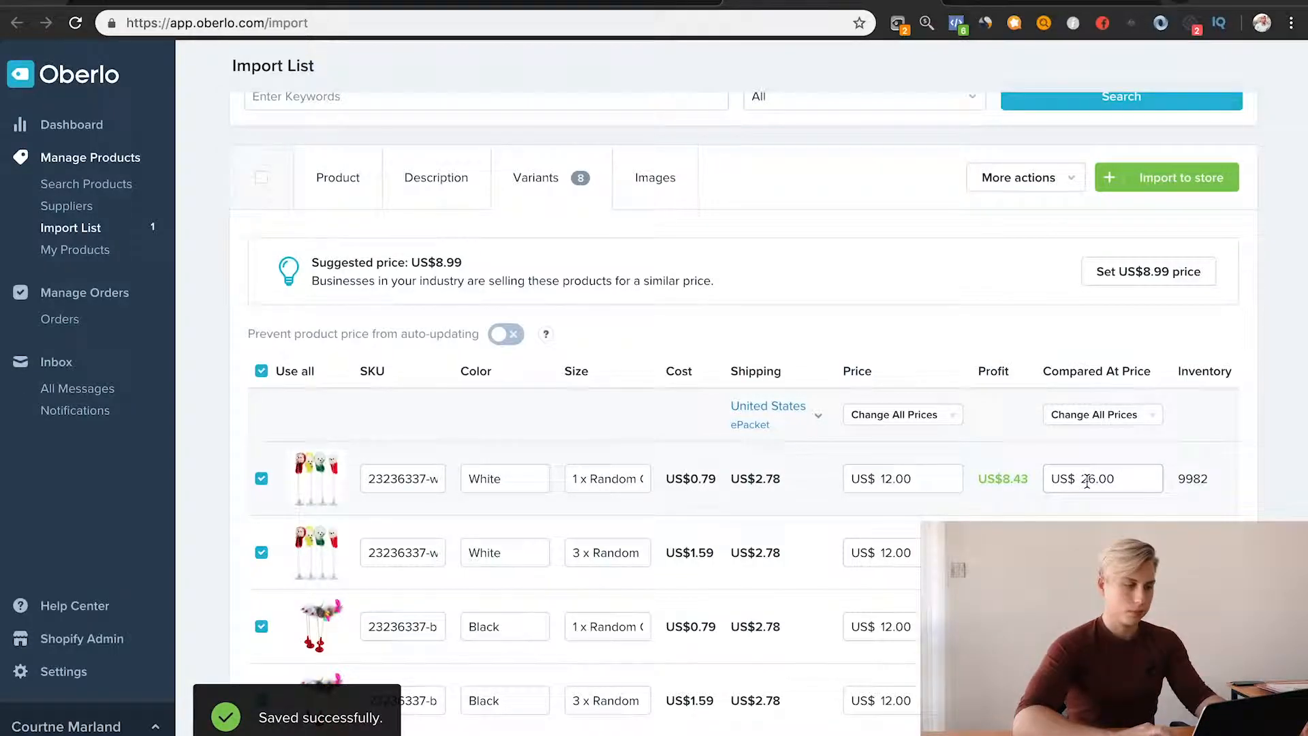
# Examine the product's images, both those already selected for import and the remaining unselected ones.
pyautogui.click(652, 175)
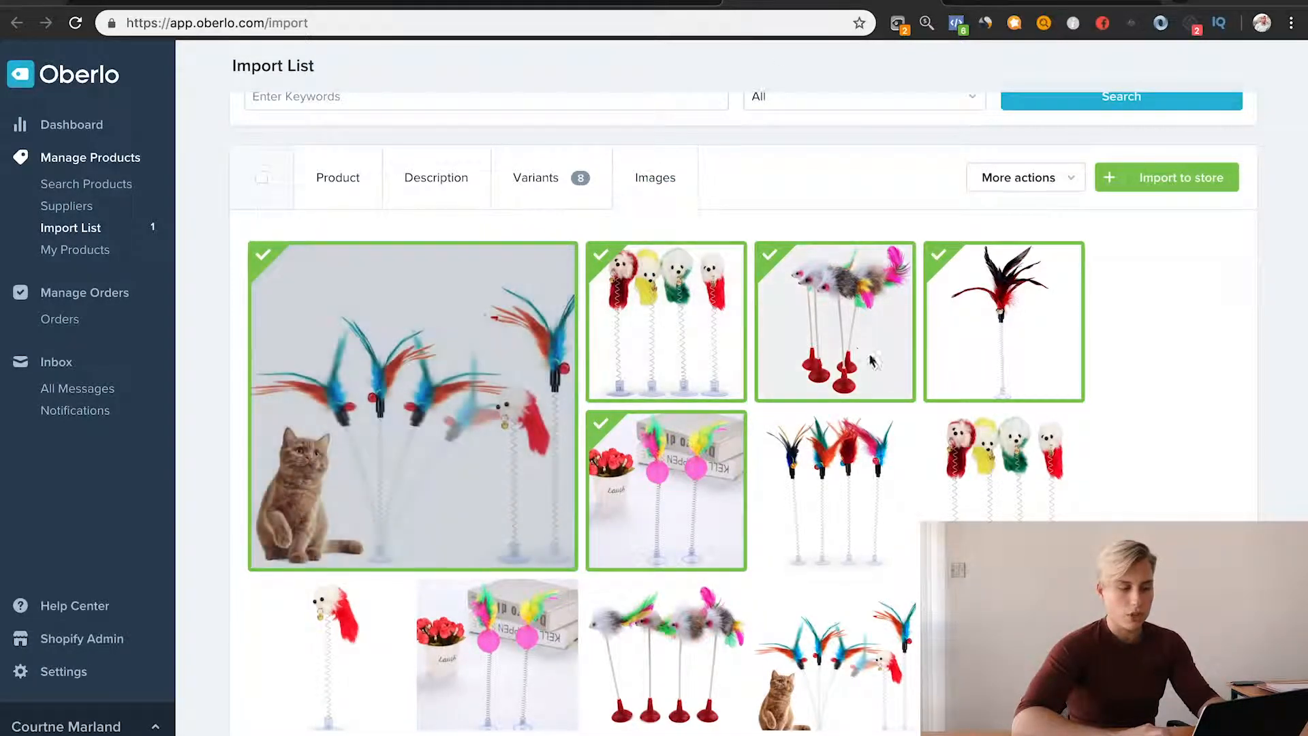
pyautogui.scroll(-5, 817, 368)
pyautogui.scroll(-4, 606, 441)
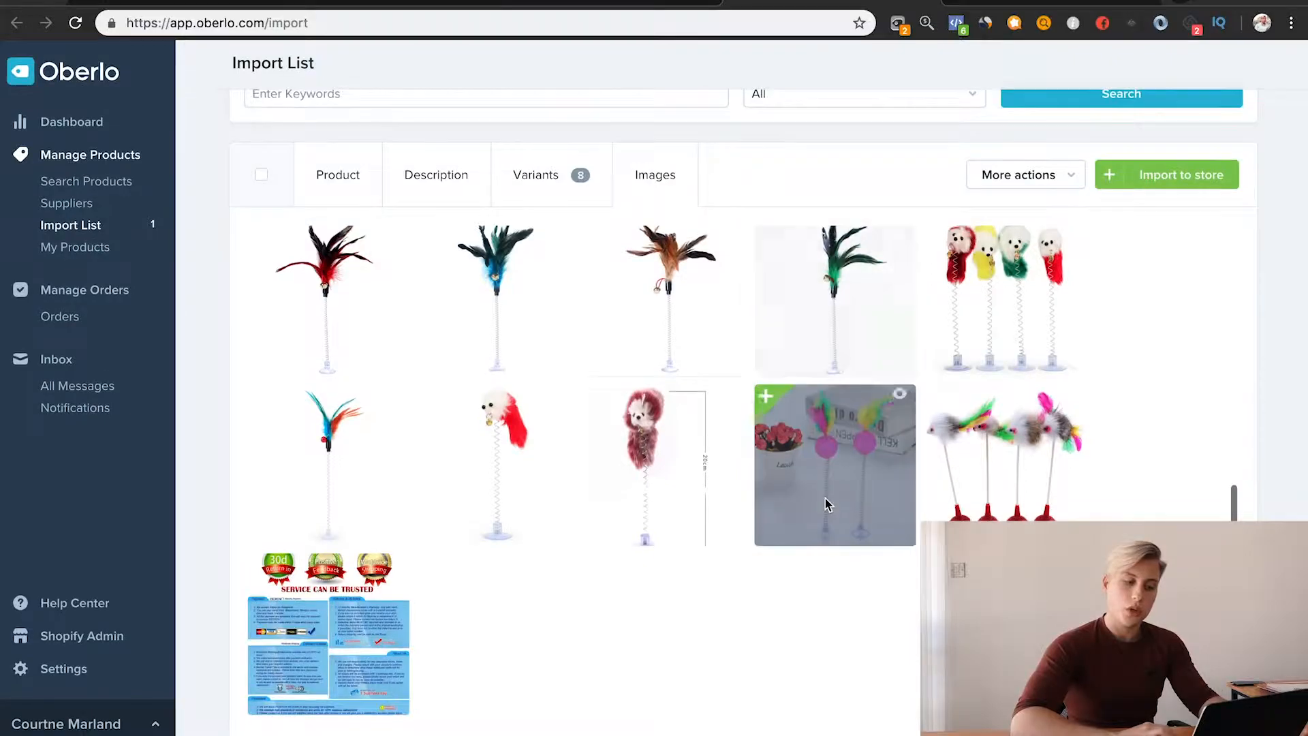
pyautogui.scroll(9, 529, 576)
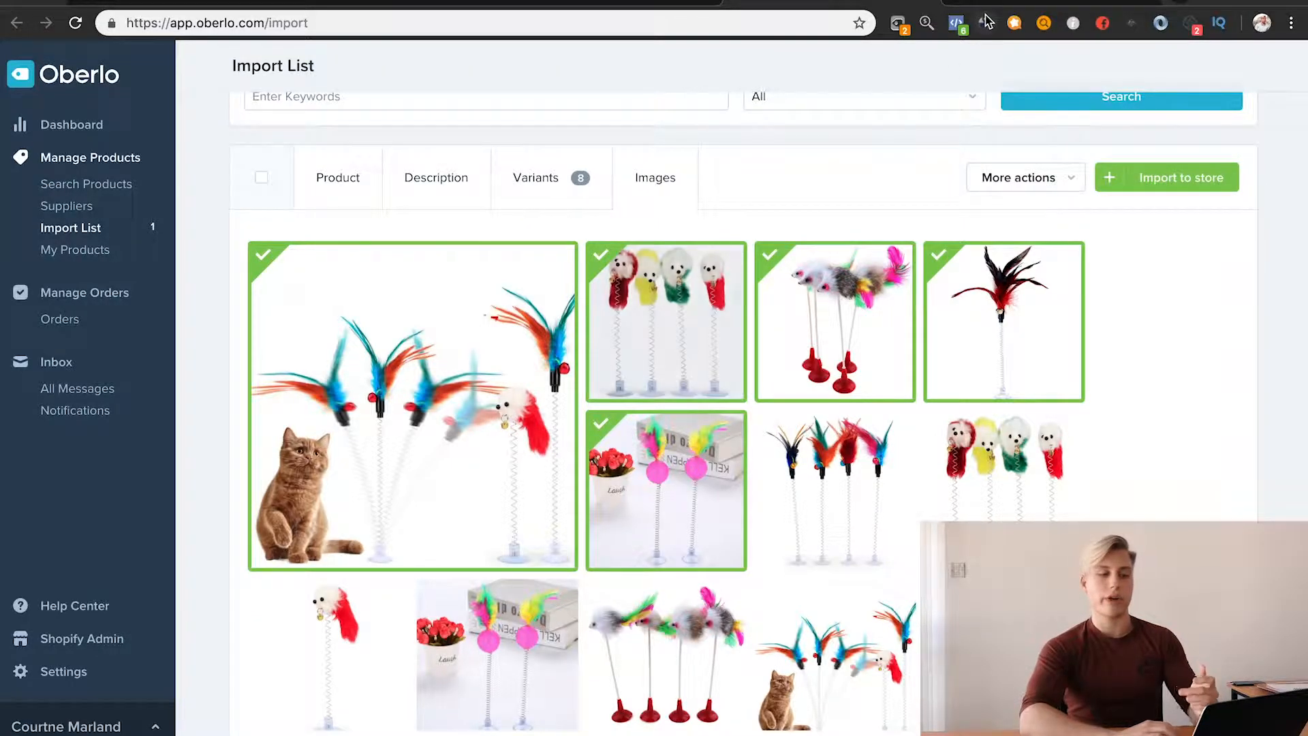
pyautogui.moveTo(986, 22)
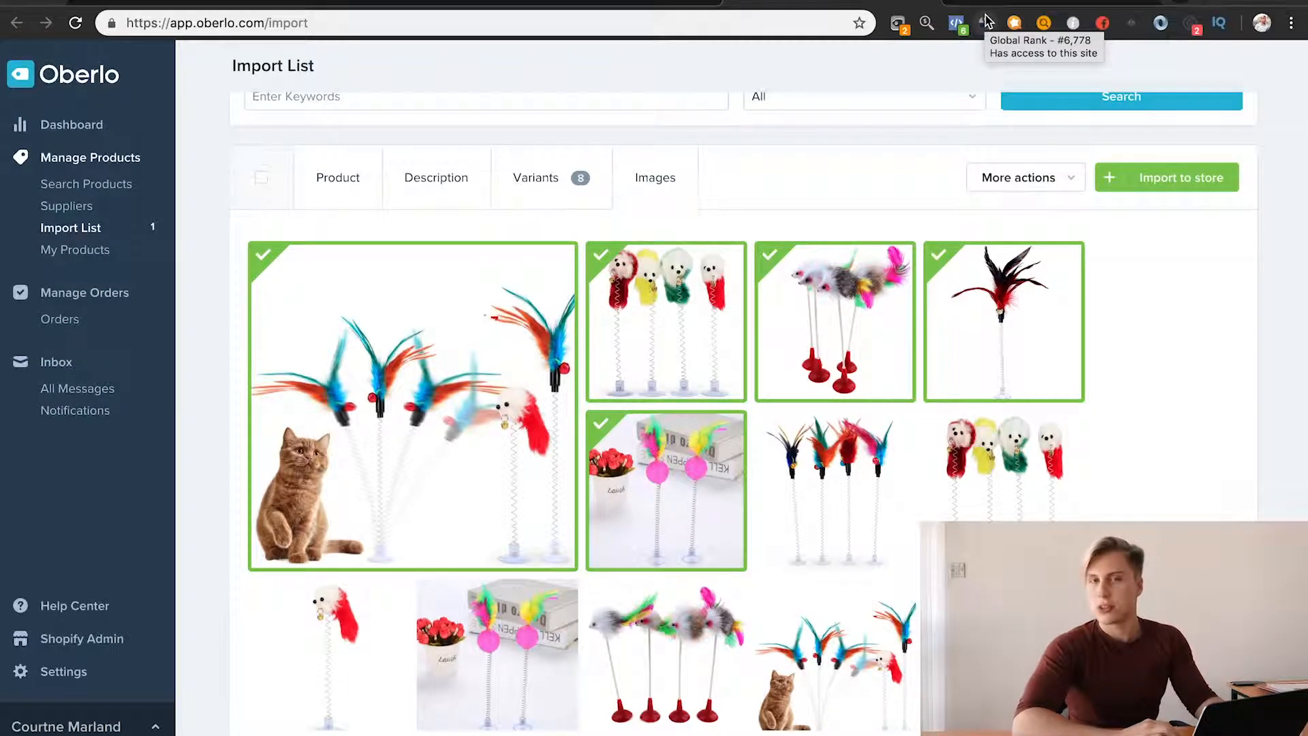
pyautogui.moveTo(1015, 252)
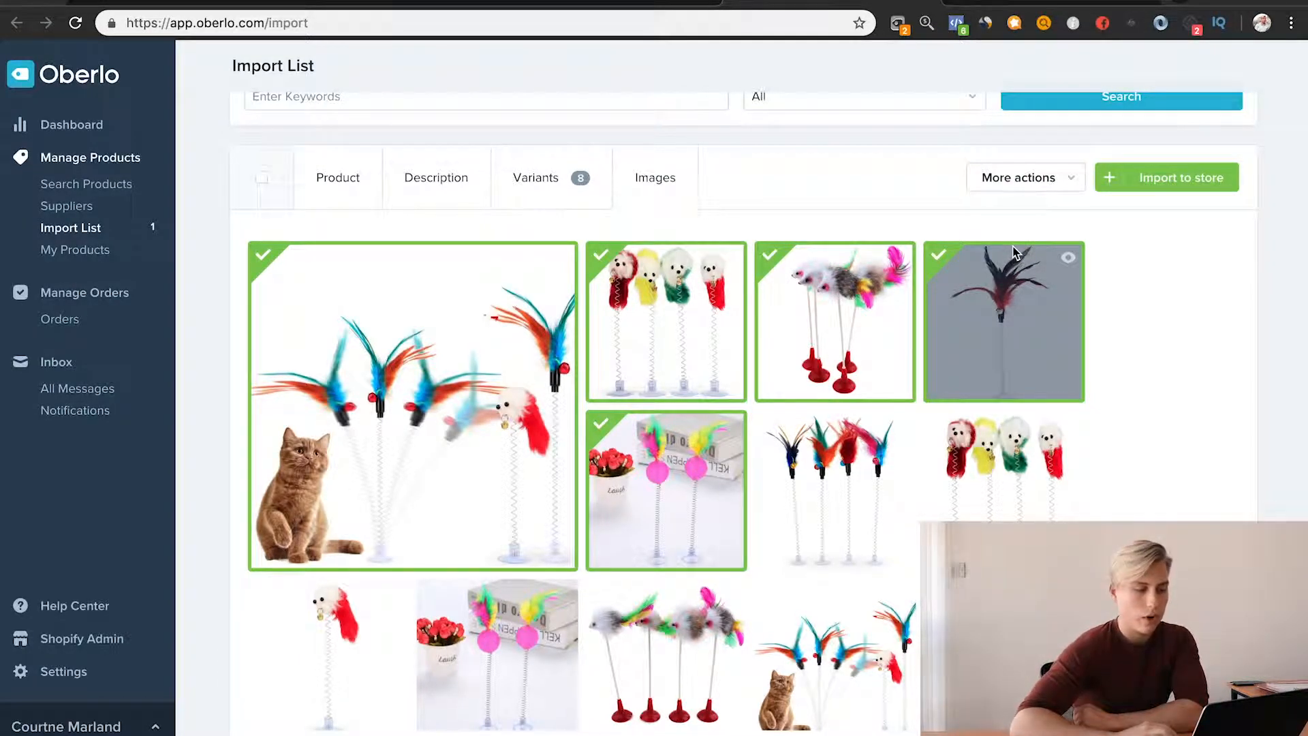
pyautogui.moveTo(528, 351)
pyautogui.scroll(-2, 443, 376)
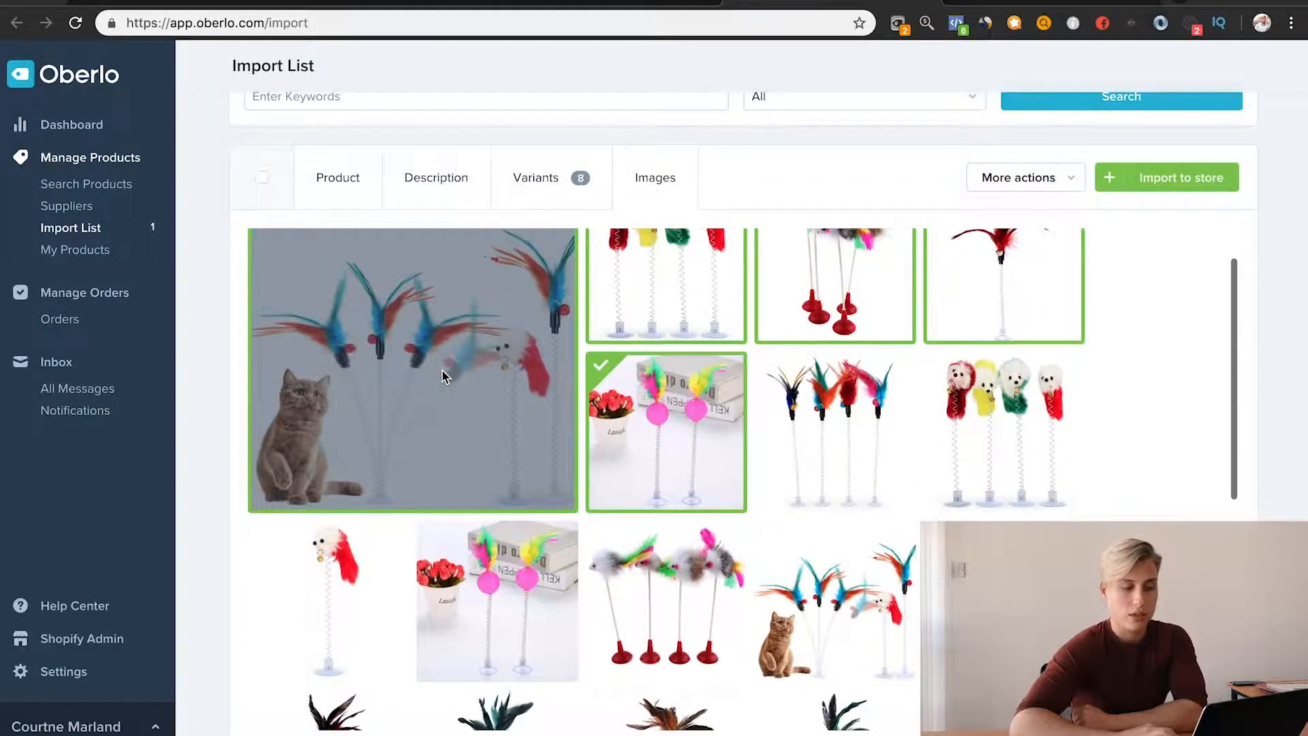
pyautogui.scroll(2, 450, 375)
pyautogui.moveTo(674, 493)
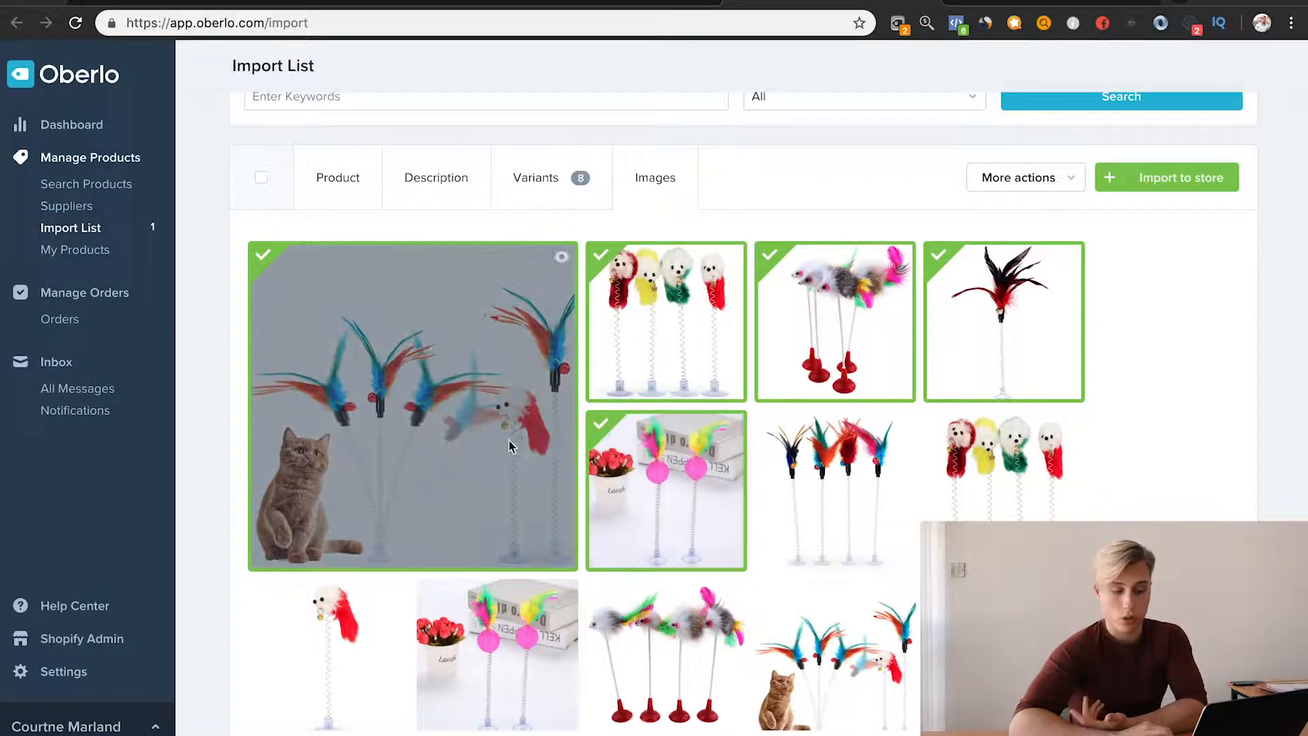
pyautogui.scroll(-3, 886, 518)
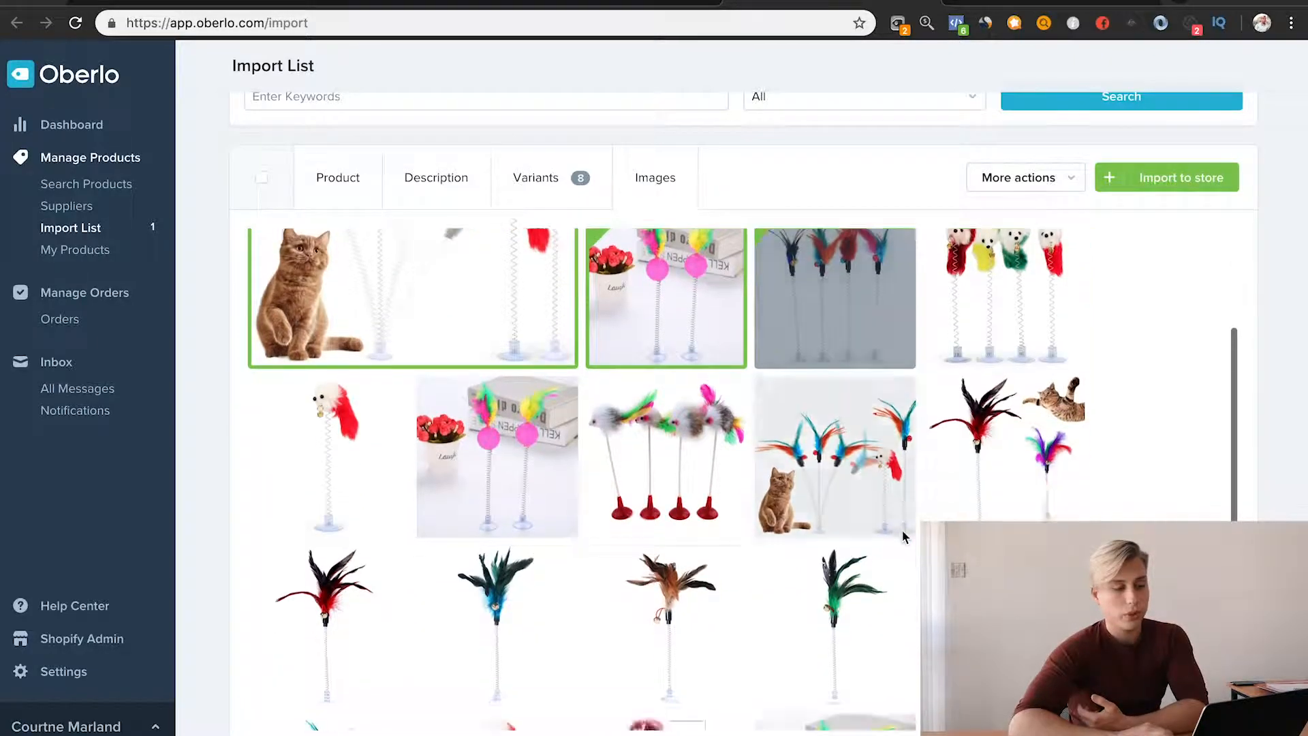
pyautogui.scroll(-4, 902, 530)
pyautogui.scroll(3, 902, 530)
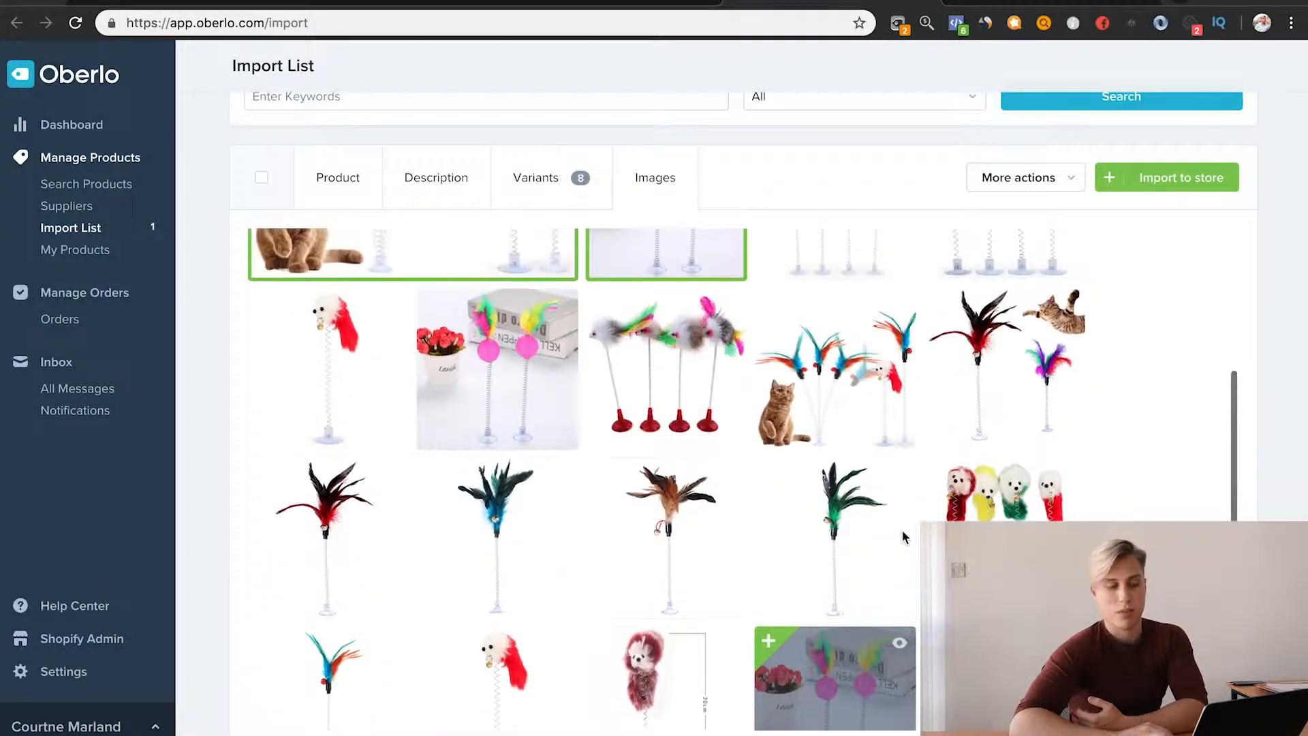
# Add the brown feather toy image to the product's selected images and remove it again.
pyautogui.click(676, 538)
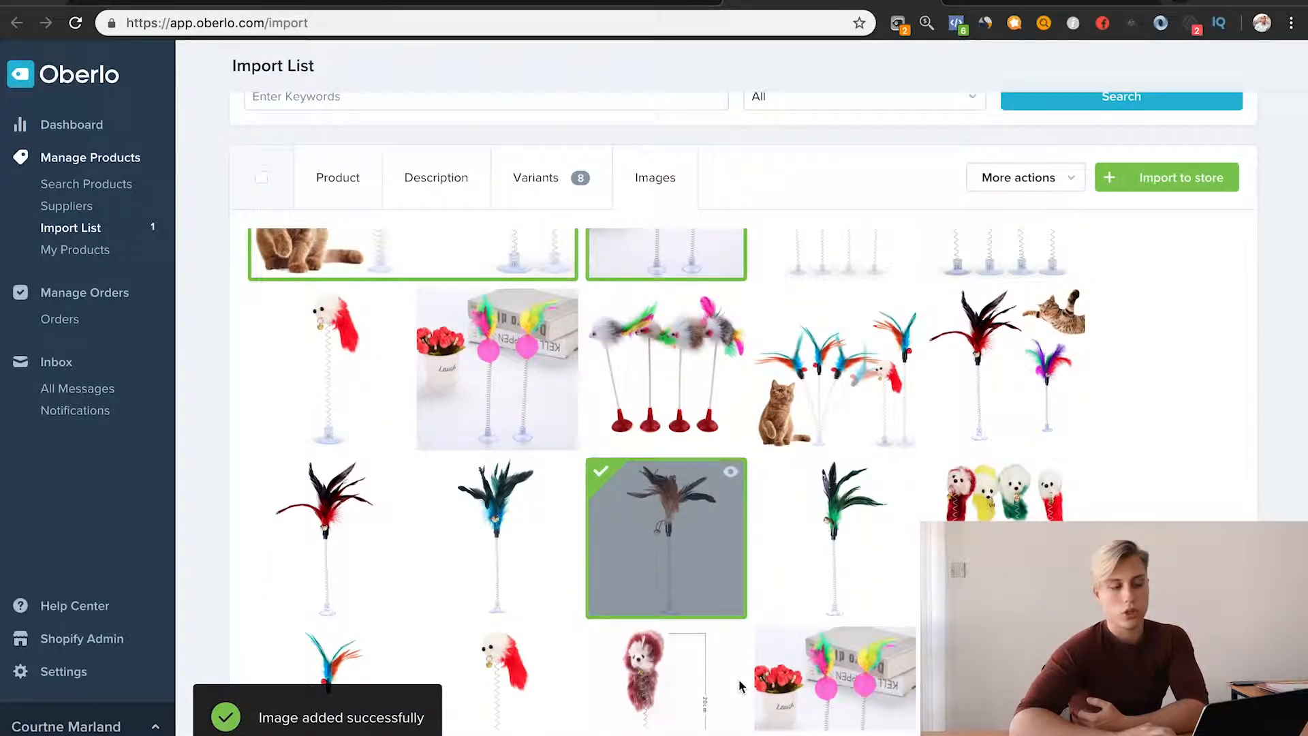
pyautogui.scroll(2, 891, 525)
pyautogui.scroll(-2, 891, 525)
pyautogui.click(667, 571)
# Import the edited cat toy from the import list to the Shopify store.
pyautogui.scroll(4, 765, 488)
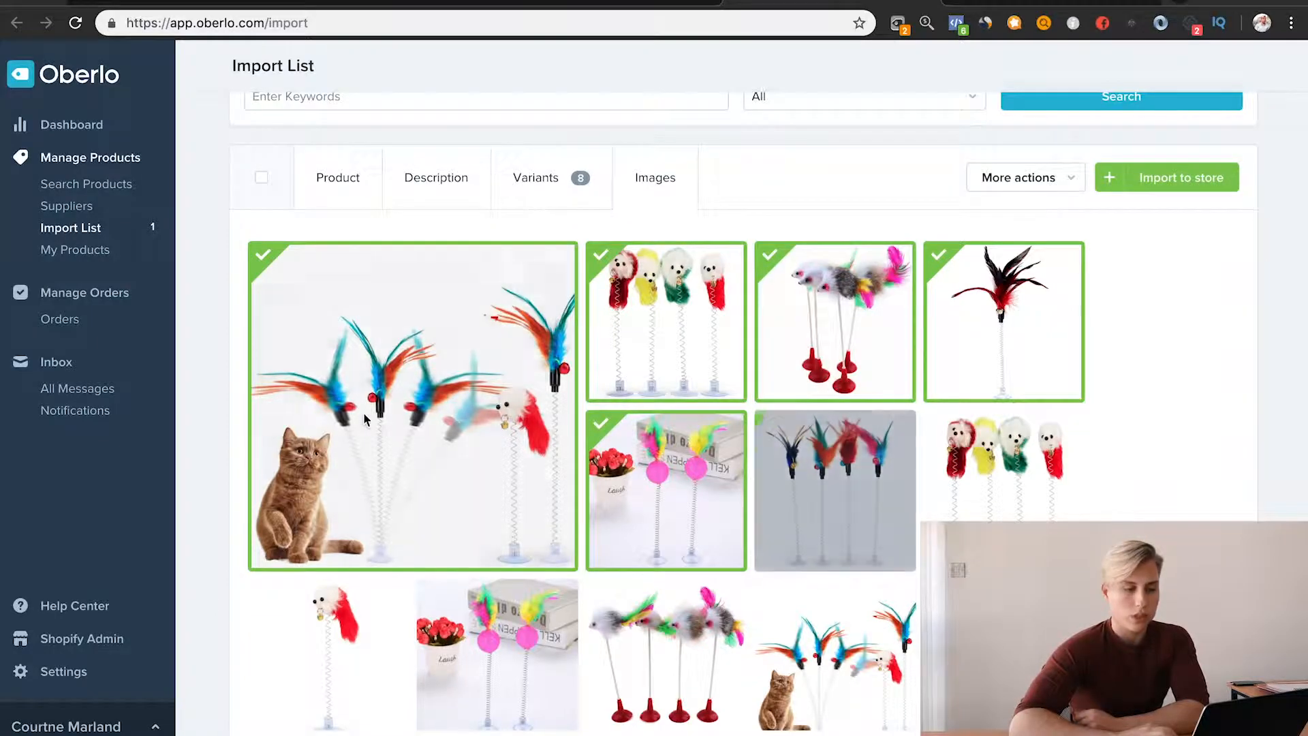
pyautogui.scroll(2, 365, 419)
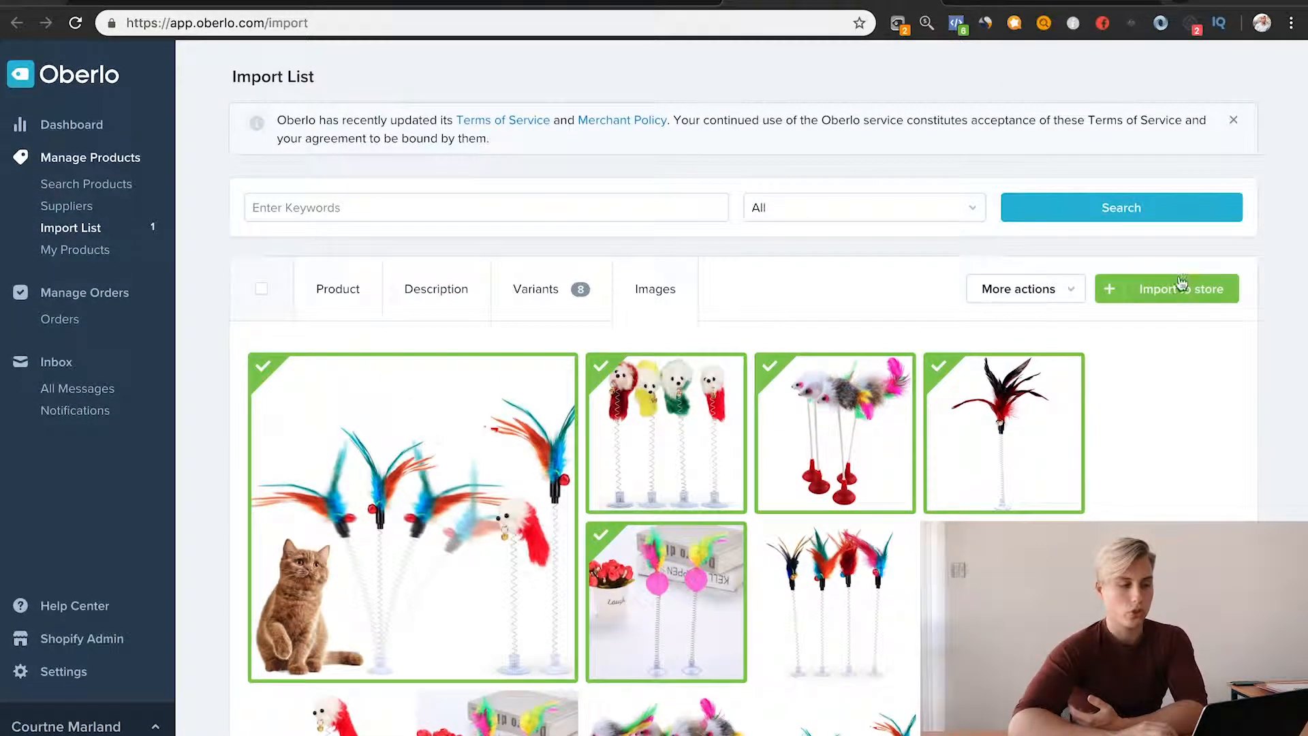
pyautogui.click(1182, 284)
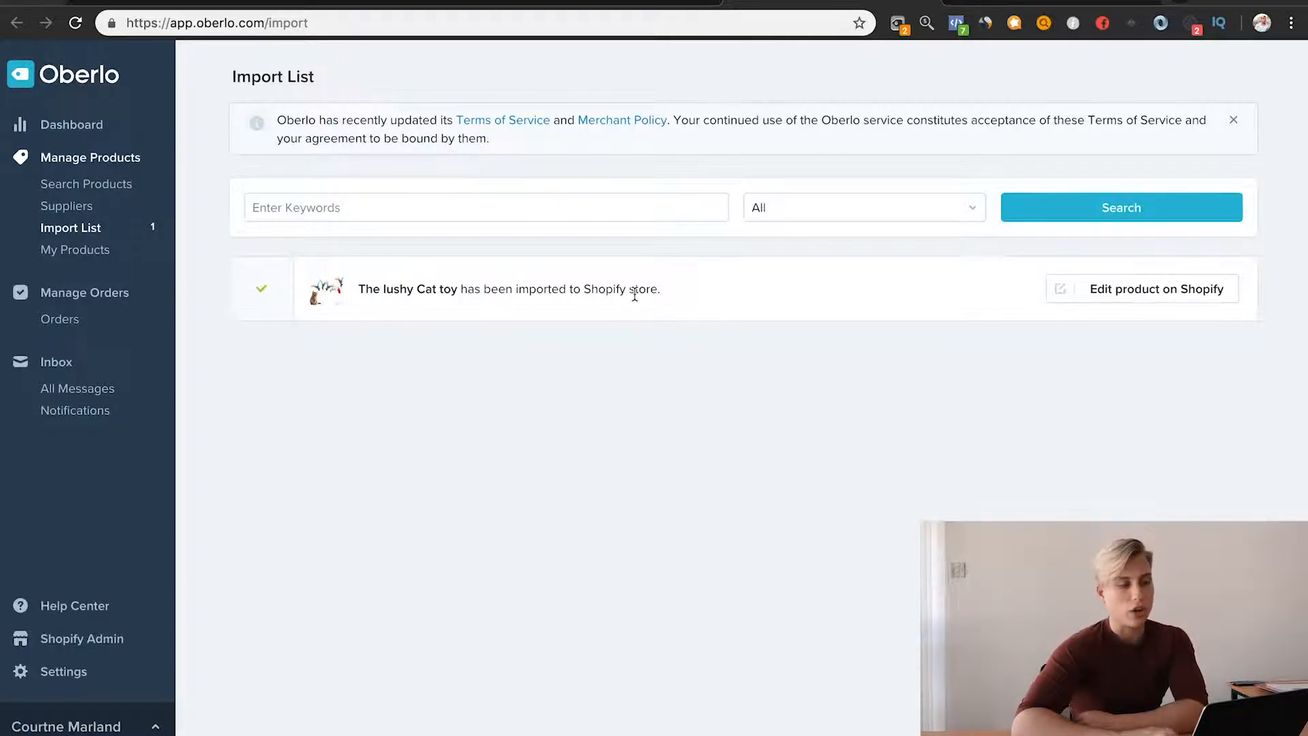
# Switch to the Shopify admin, open "The lushy Cat toy" from the full product list and review its imported images and variants.
pyautogui.click(190, 4)
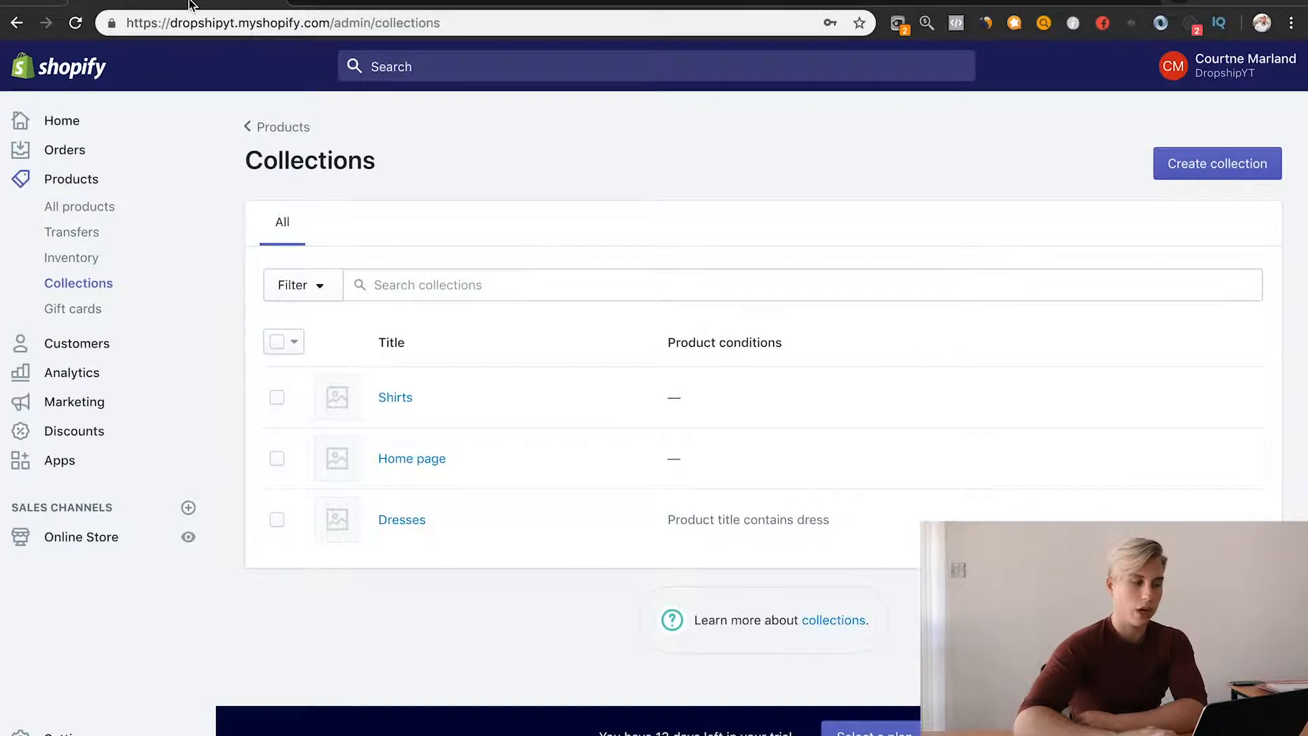
pyautogui.click(76, 208)
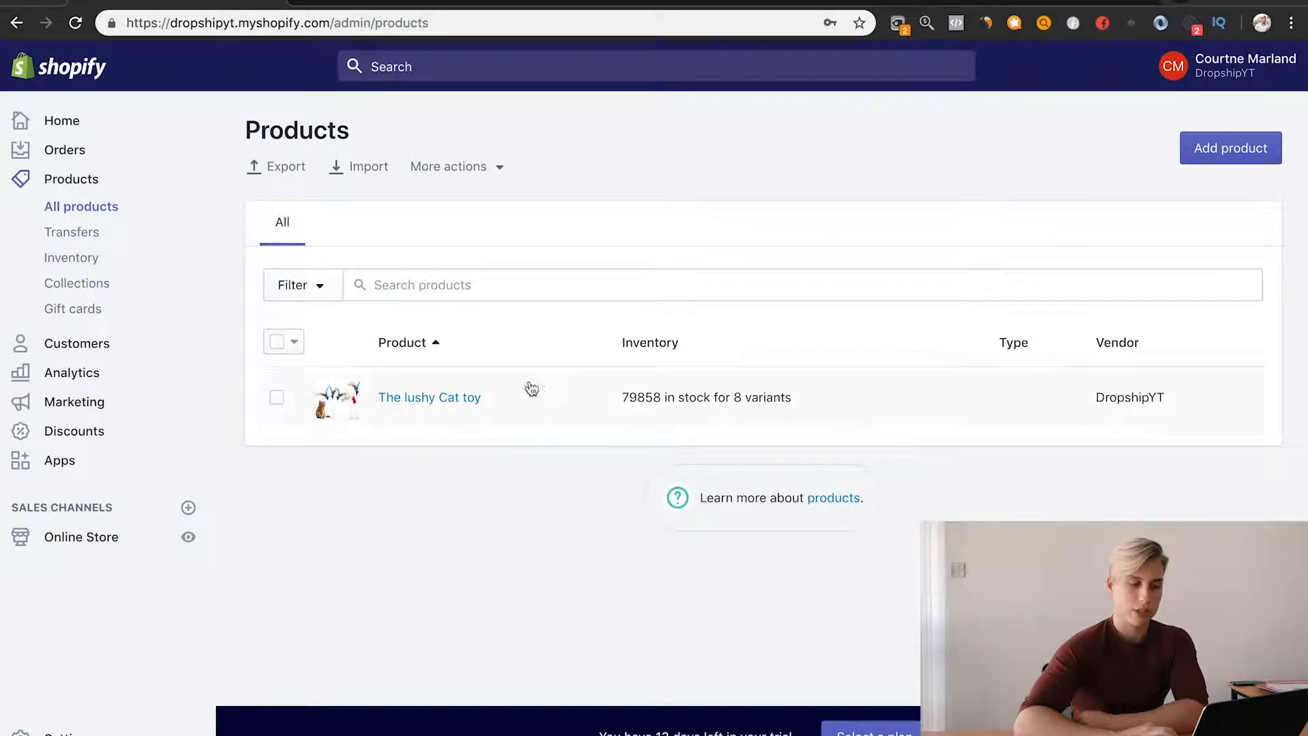
pyautogui.click(459, 402)
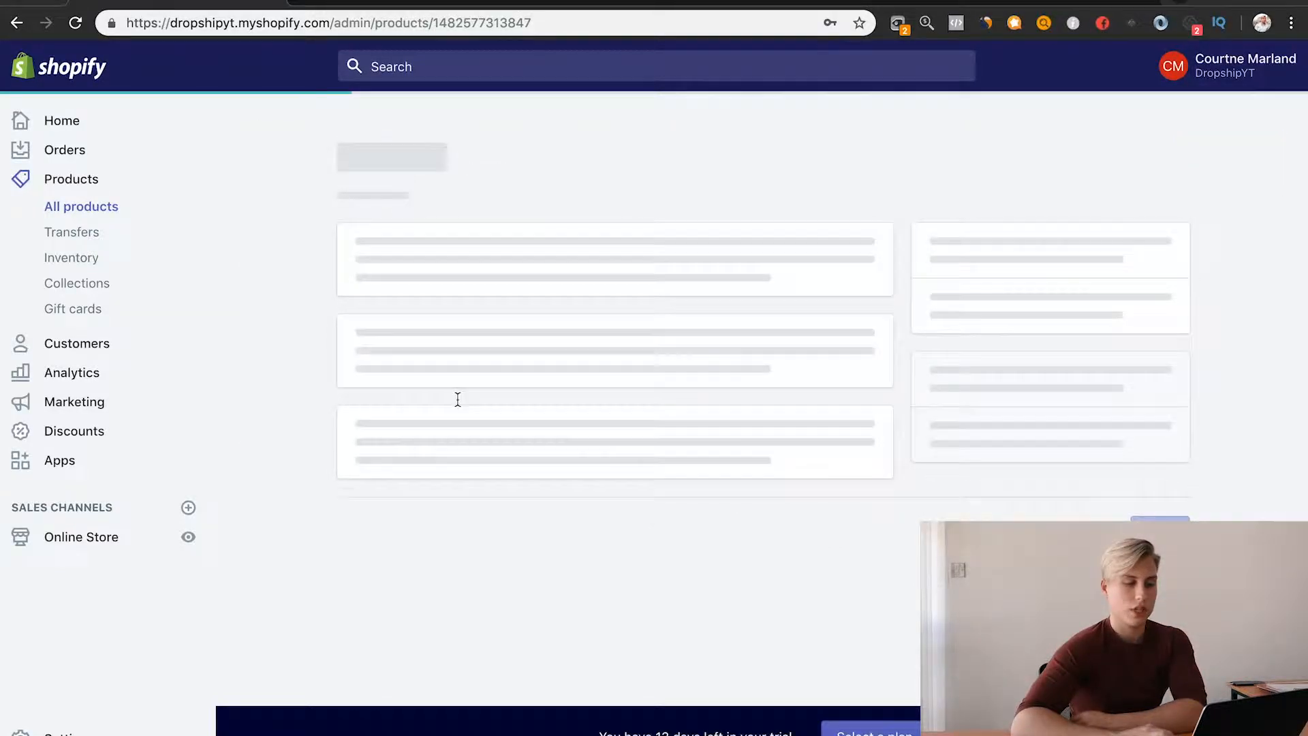
pyautogui.scroll(-5, 456, 402)
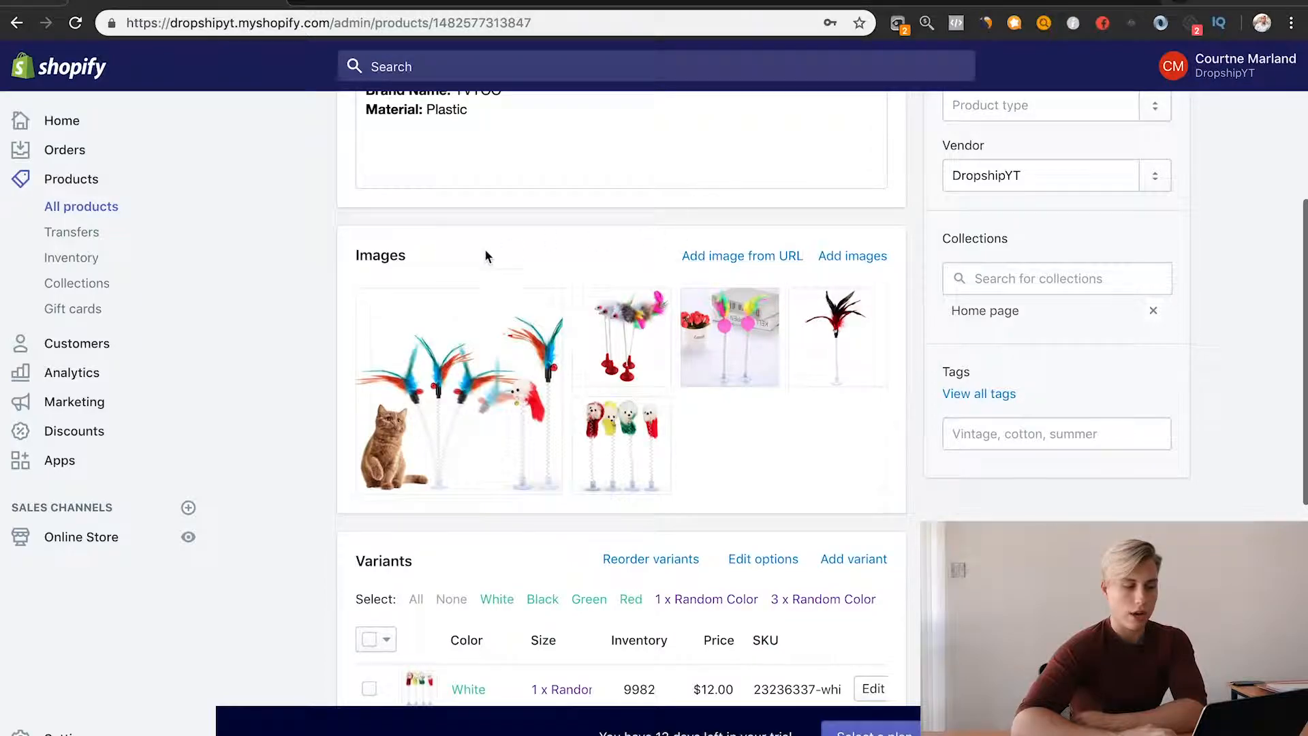
# Rename the product's Size option to Quantity and save the edited options.
pyautogui.scroll(-4, 579, 327)
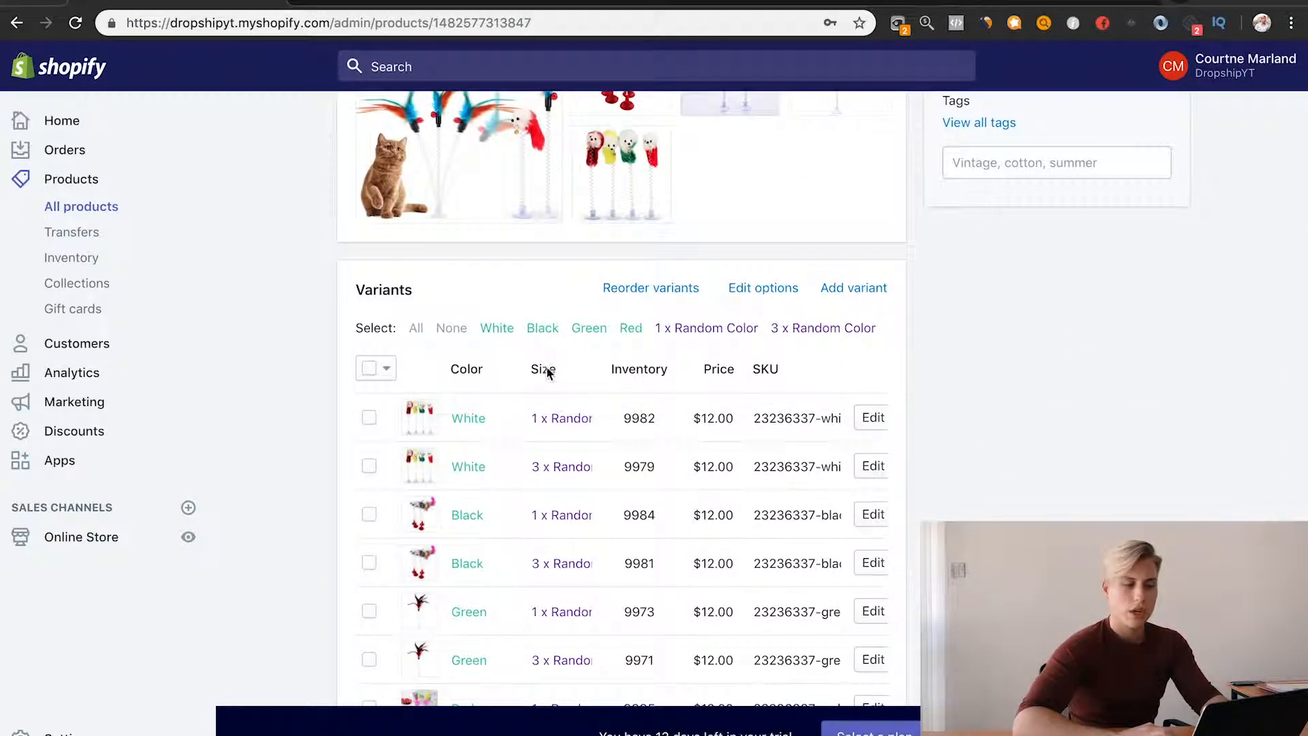
pyautogui.click(763, 289)
pyautogui.click(460, 273)
pyautogui.press('BackSpace')
pyautogui.press('BackSpace')
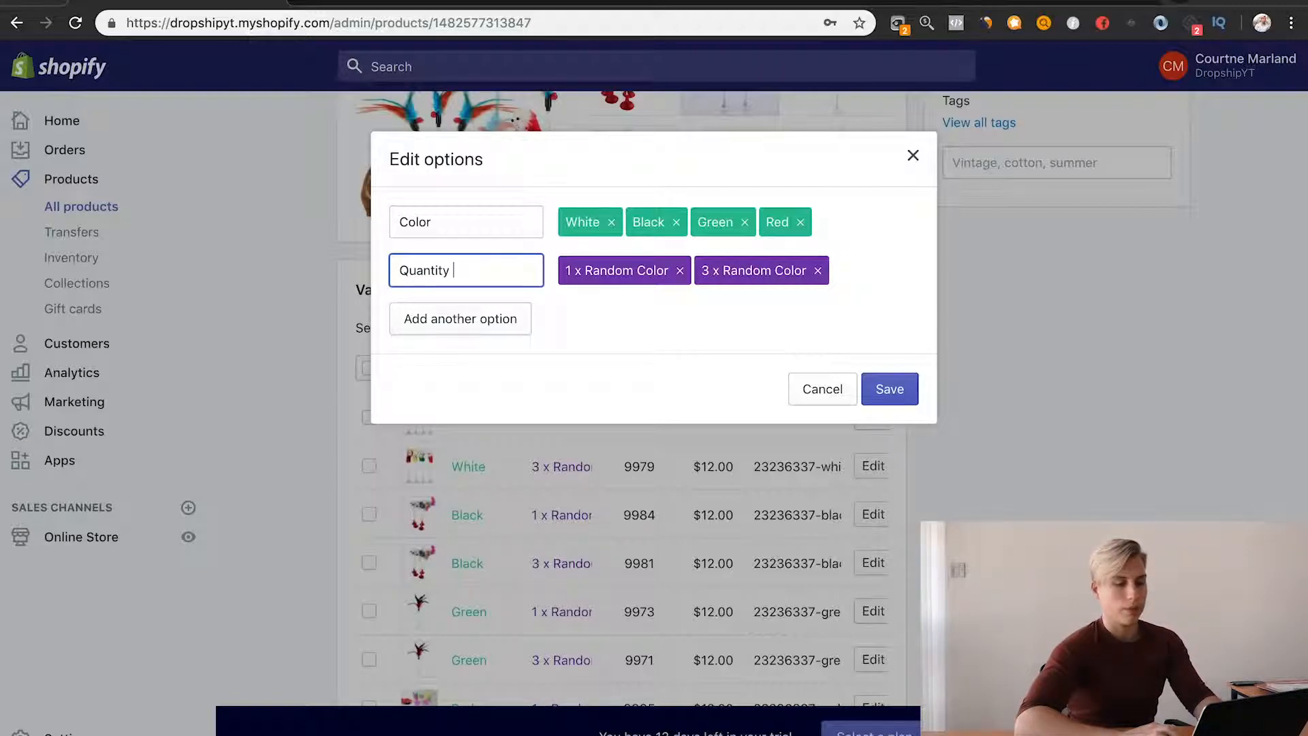
pyautogui.click(904, 392)
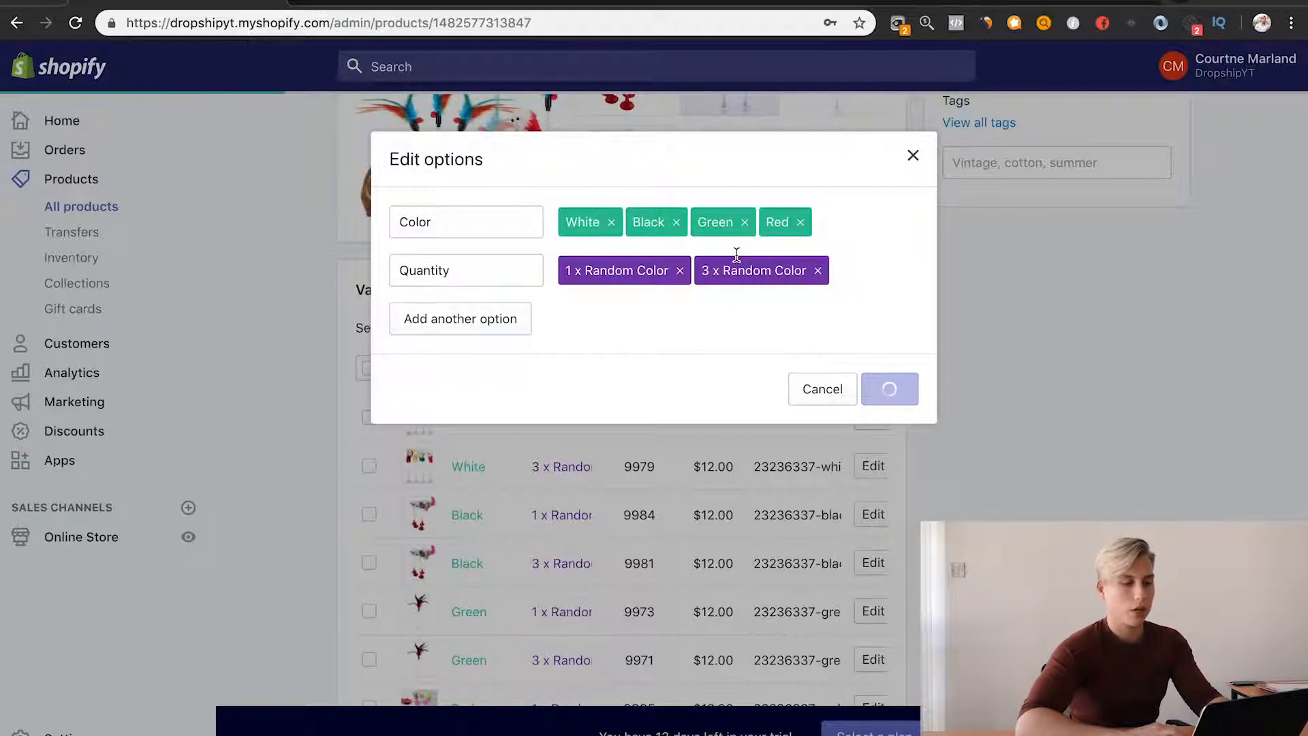
# Make the photo of the two pink ball toys beside the flowers the product's first image.
pyautogui.scroll(-4, 587, 534)
pyautogui.scroll(1, 500, 432)
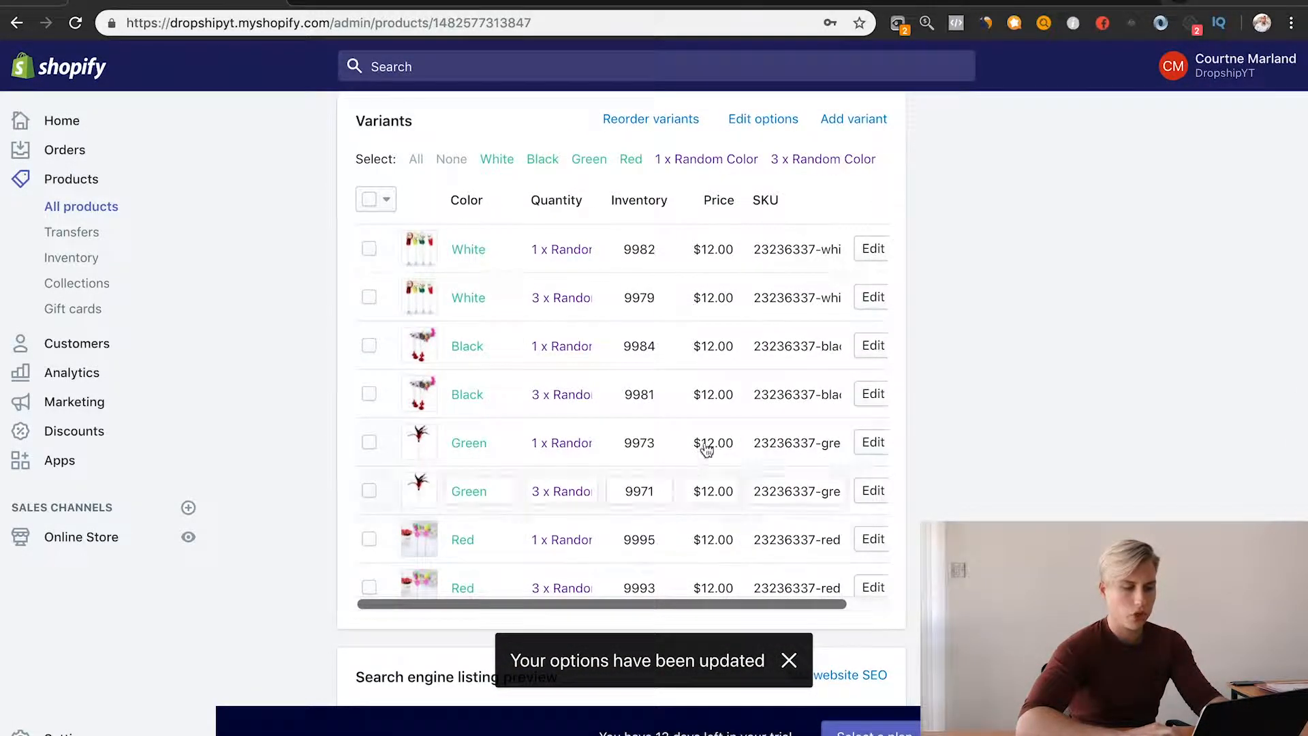
pyautogui.scroll(-3, 691, 461)
pyautogui.scroll(8, 647, 383)
pyautogui.scroll(1, 649, 379)
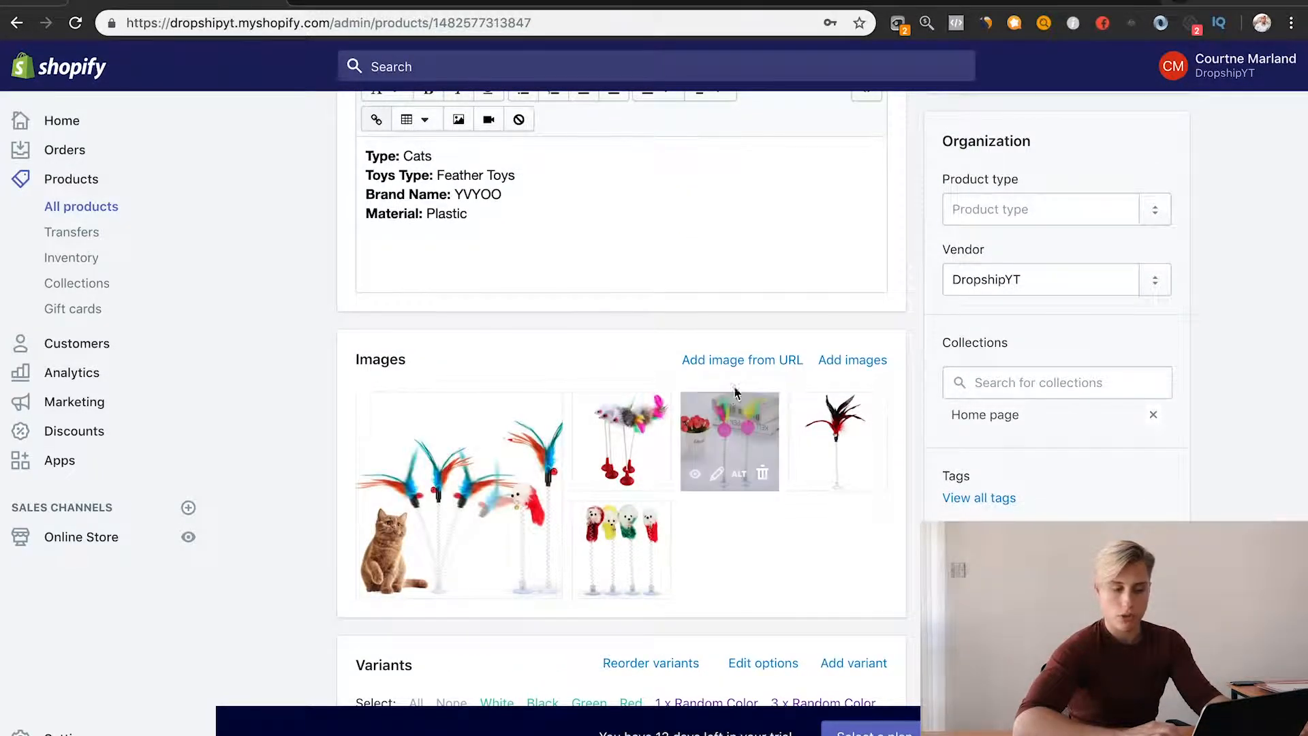
pyautogui.moveTo(726, 412); pyautogui.dragTo(470, 436)
pyautogui.scroll(1, 758, 526)
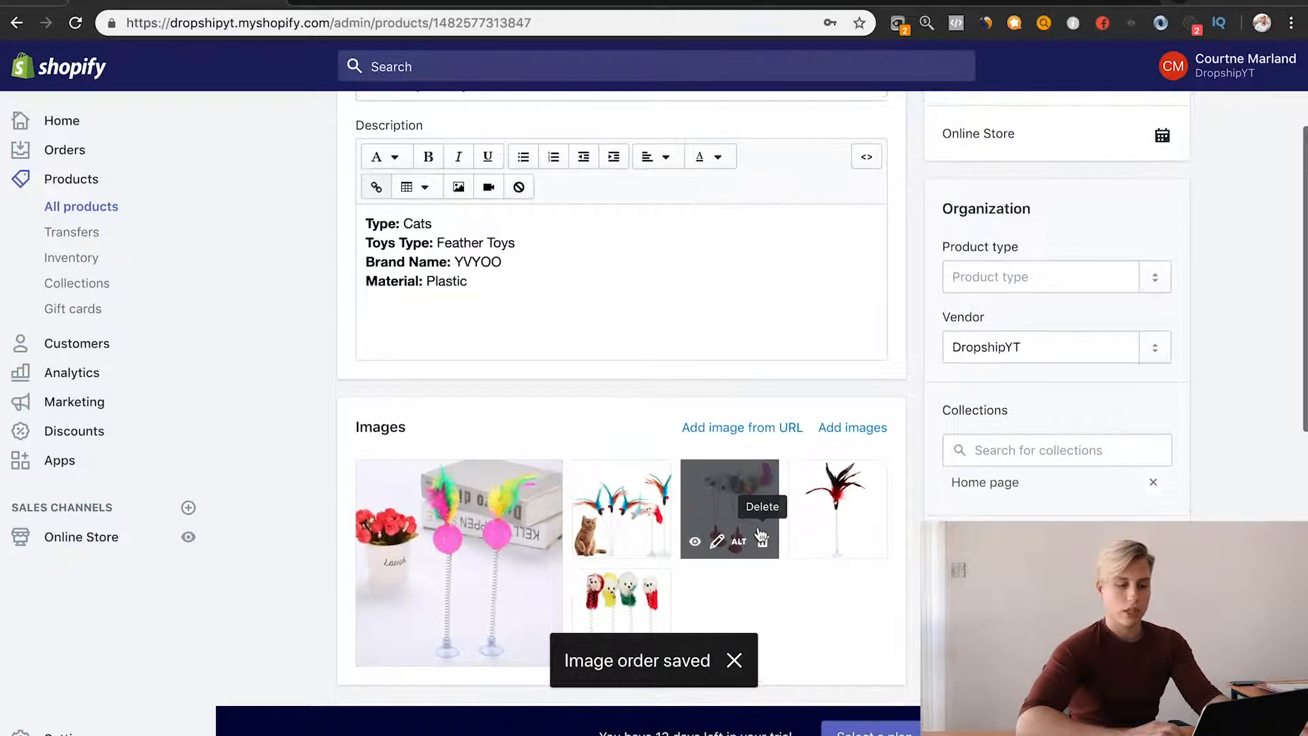
# Check which collections the product can be assigned to, leaving the list without choosing one.
pyautogui.scroll(3, 760, 533)
pyautogui.scroll(-3, 1058, 293)
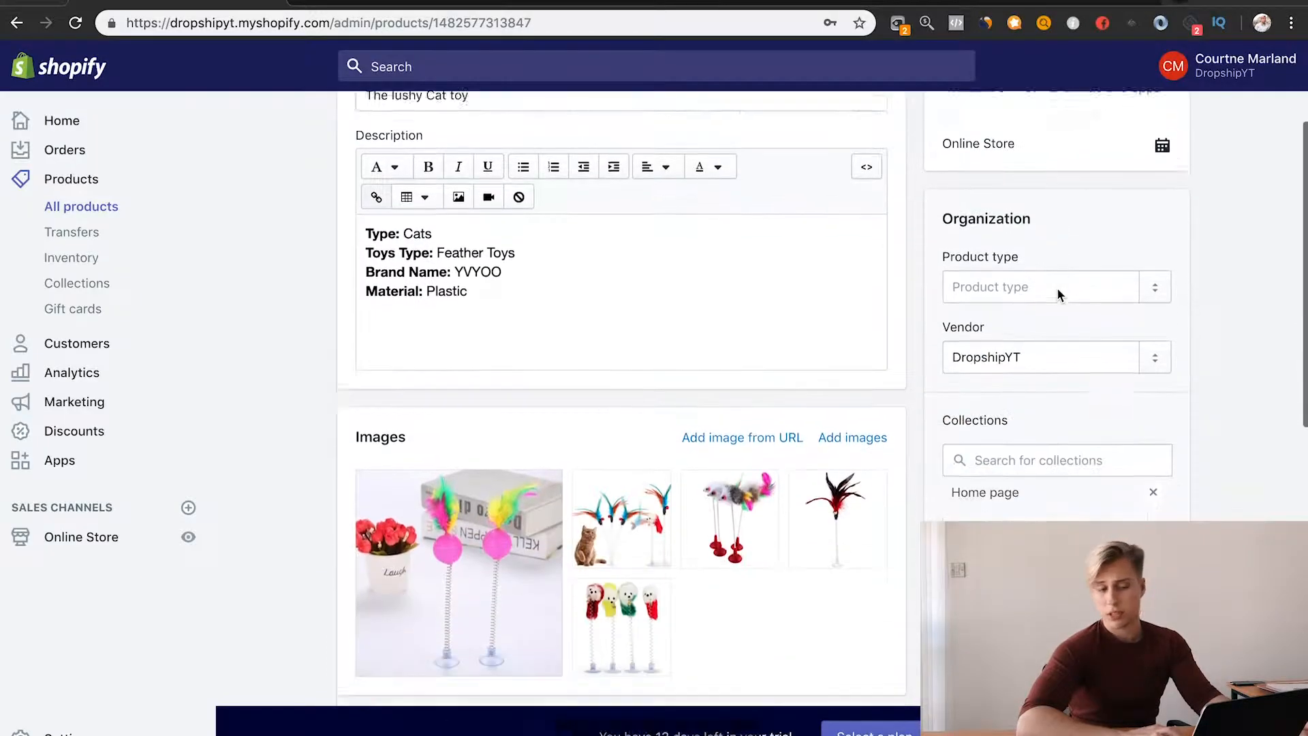
pyautogui.scroll(-1, 1056, 287)
pyautogui.click(1052, 443)
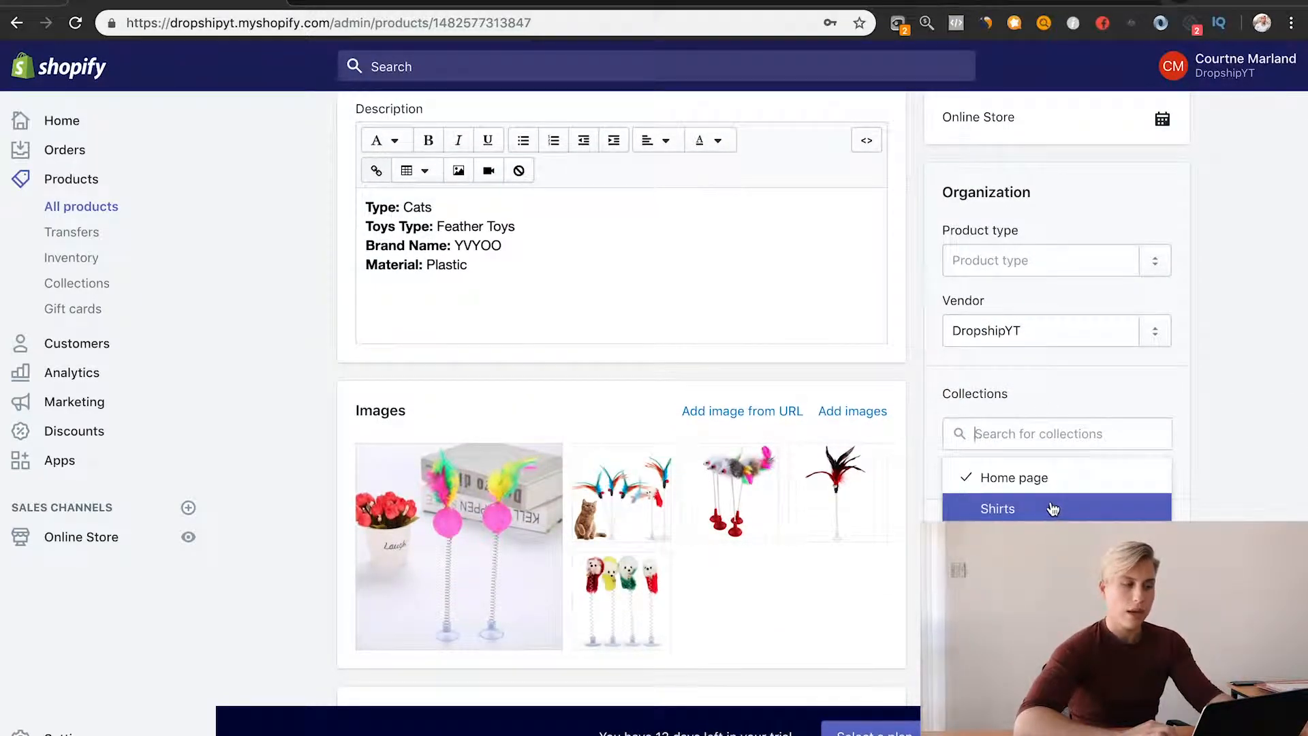
pyautogui.click(1190, 489)
# Add the lines "New product" and "xxxx" above the Type line in the product description.
pyautogui.scroll(3, 799, 334)
pyautogui.click(528, 283)
pyautogui.click(511, 466)
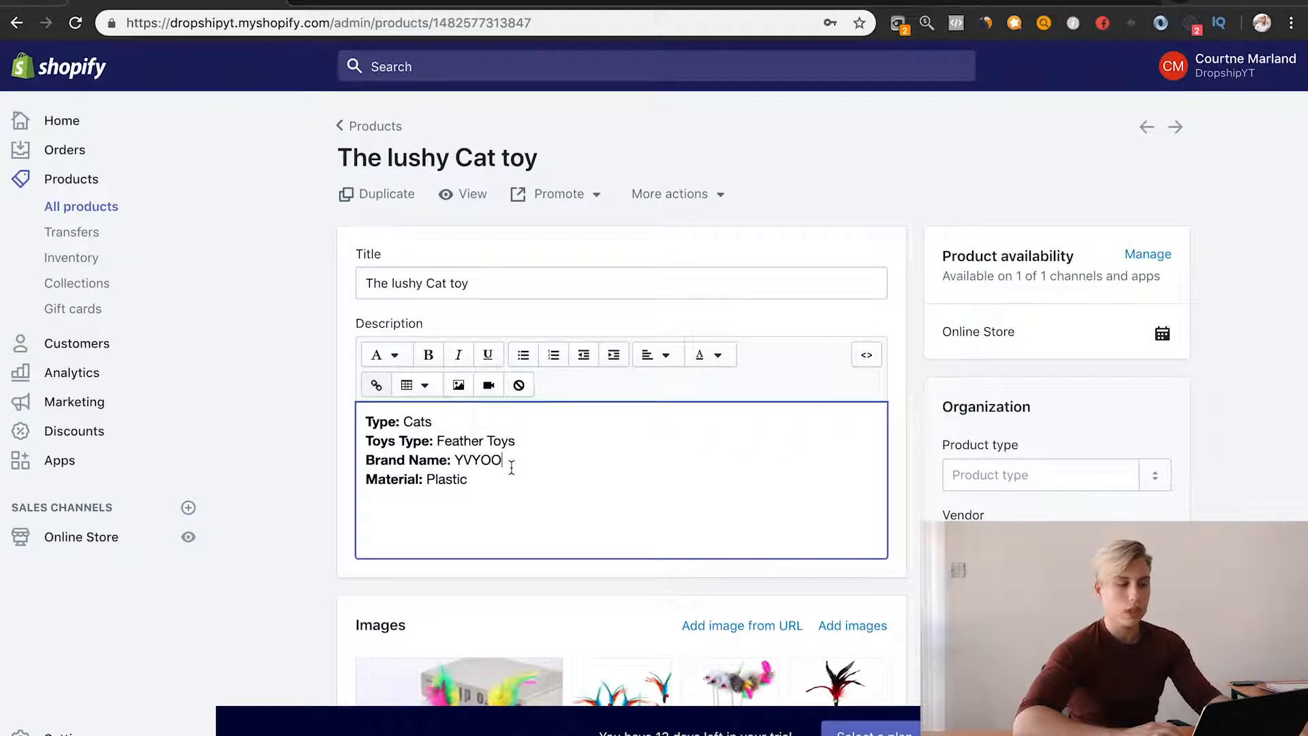
pyautogui.click(366, 422)
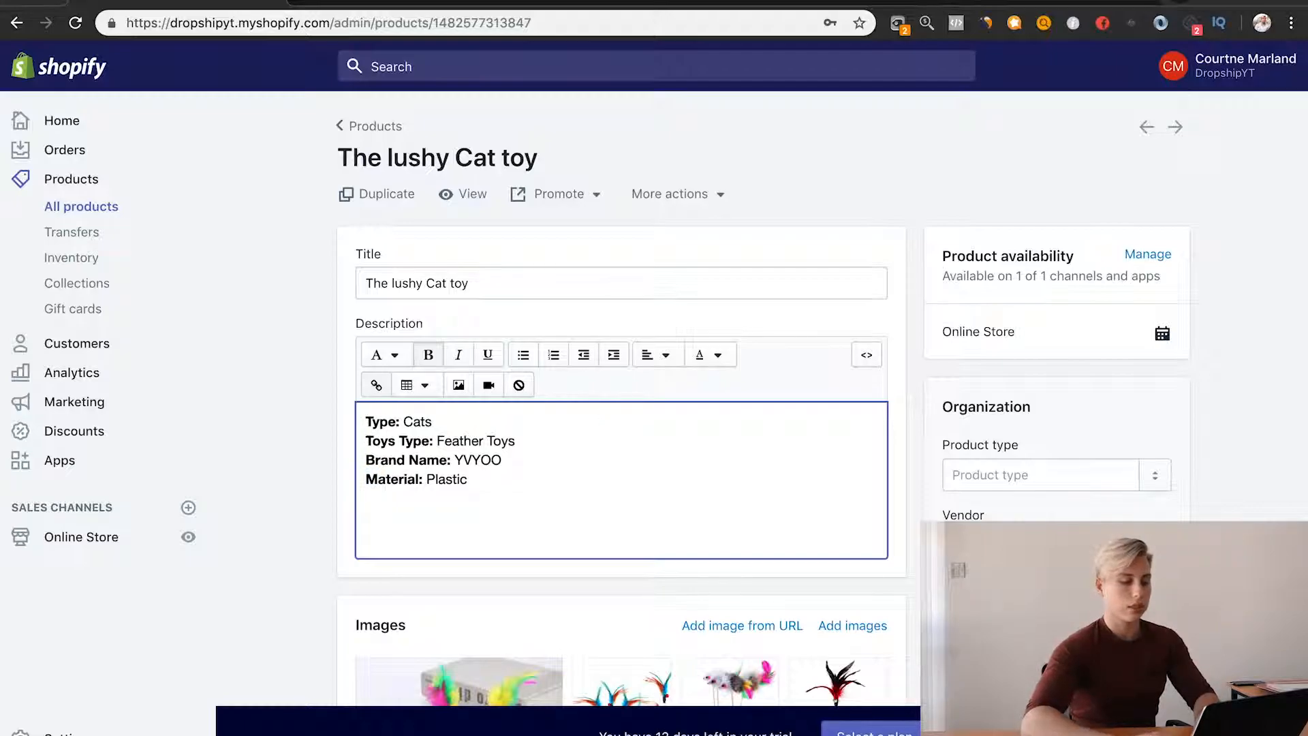
pyautogui.press('Return')
pyautogui.press('Return')
pyautogui.press('Up')
pyautogui.write('New product')
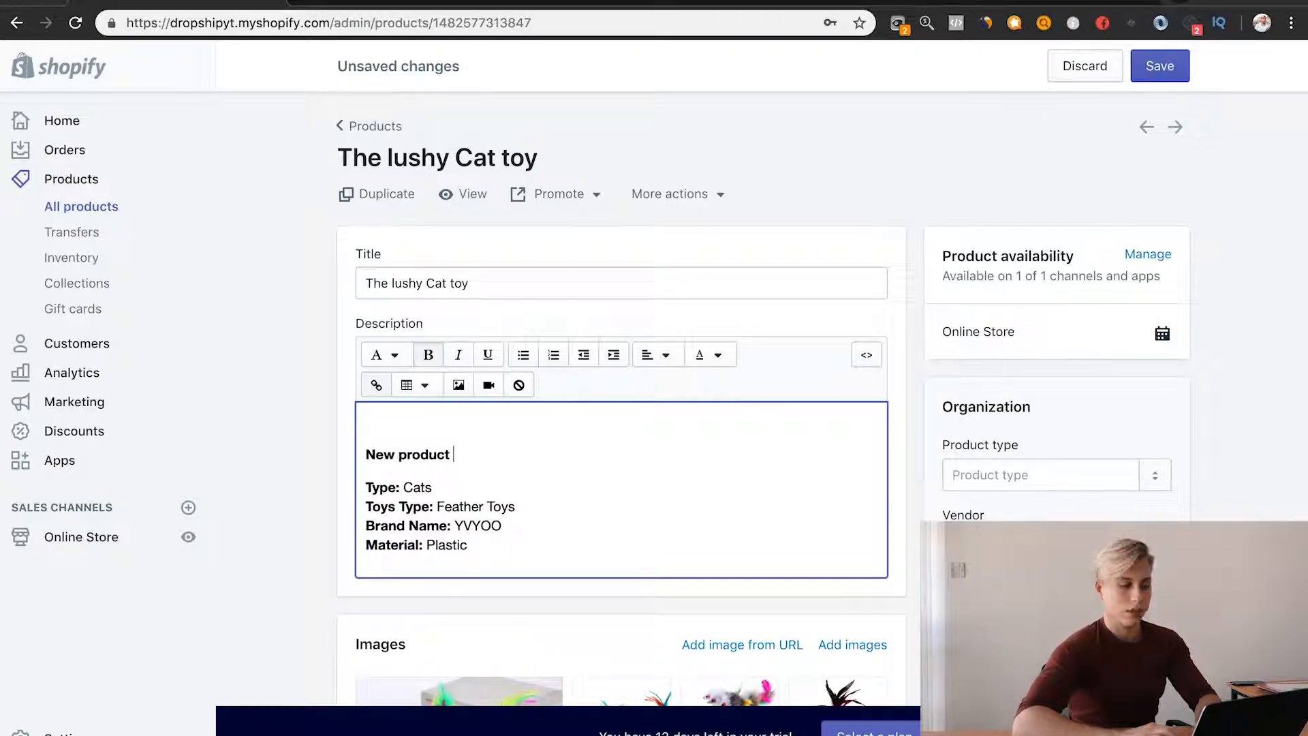
pyautogui.press('Return')
pyautogui.press('Return')
pyautogui.write('xxxx')
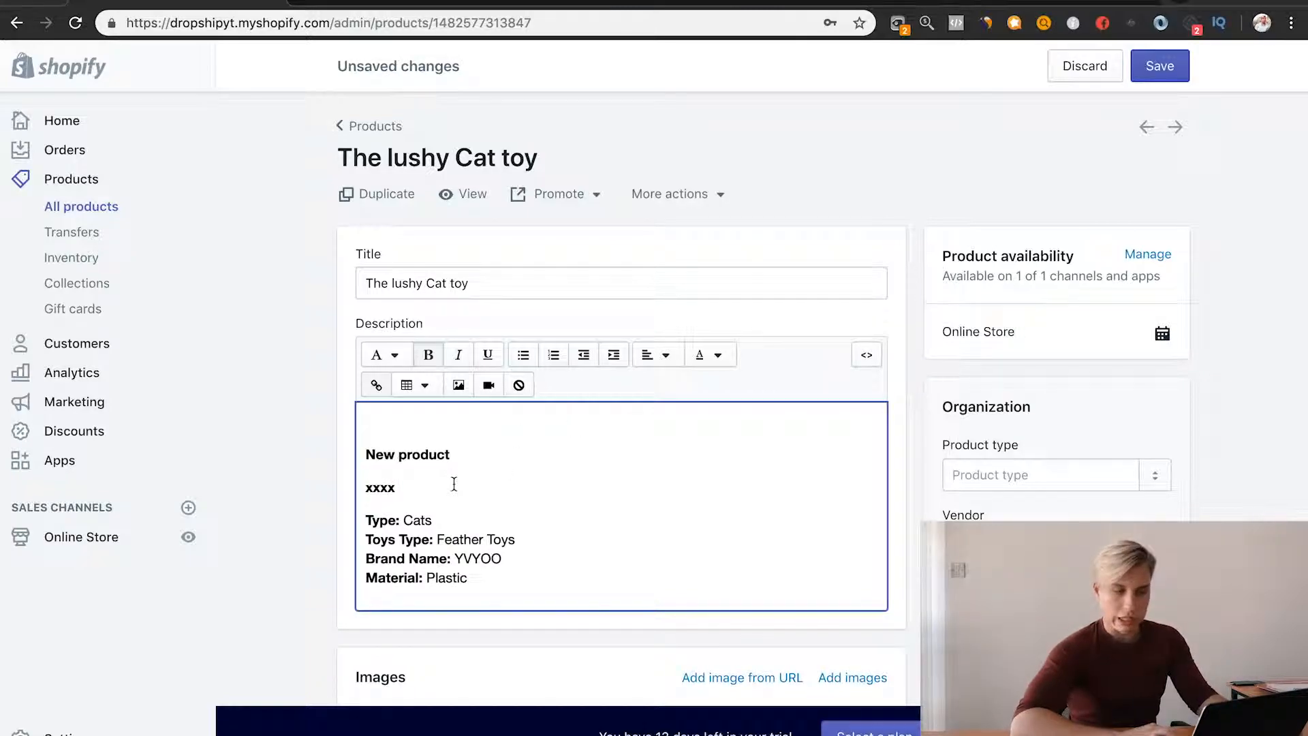
# Color the "New product" and "xxxx" lines of the description red and save the product.
pyautogui.moveTo(454, 483); pyautogui.dragTo(362, 451)
pyautogui.click(716, 355)
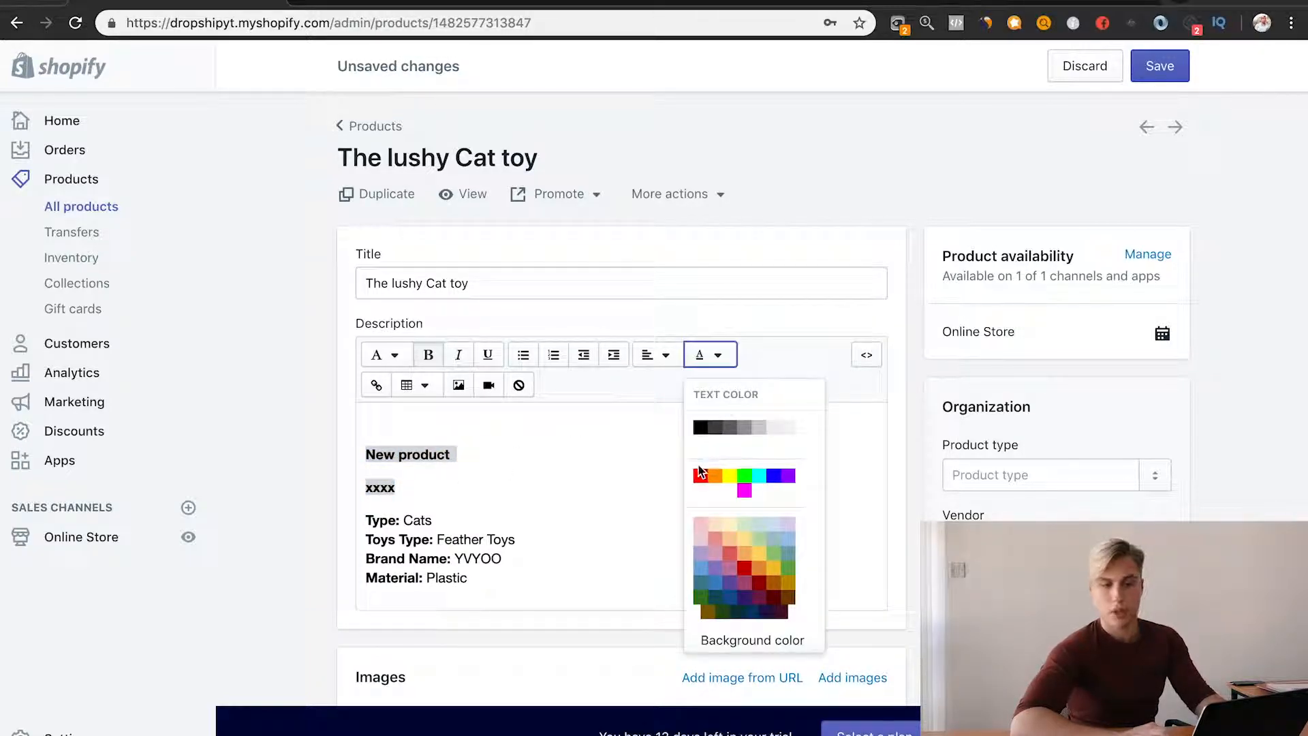
pyautogui.click(701, 474)
pyautogui.click(1175, 72)
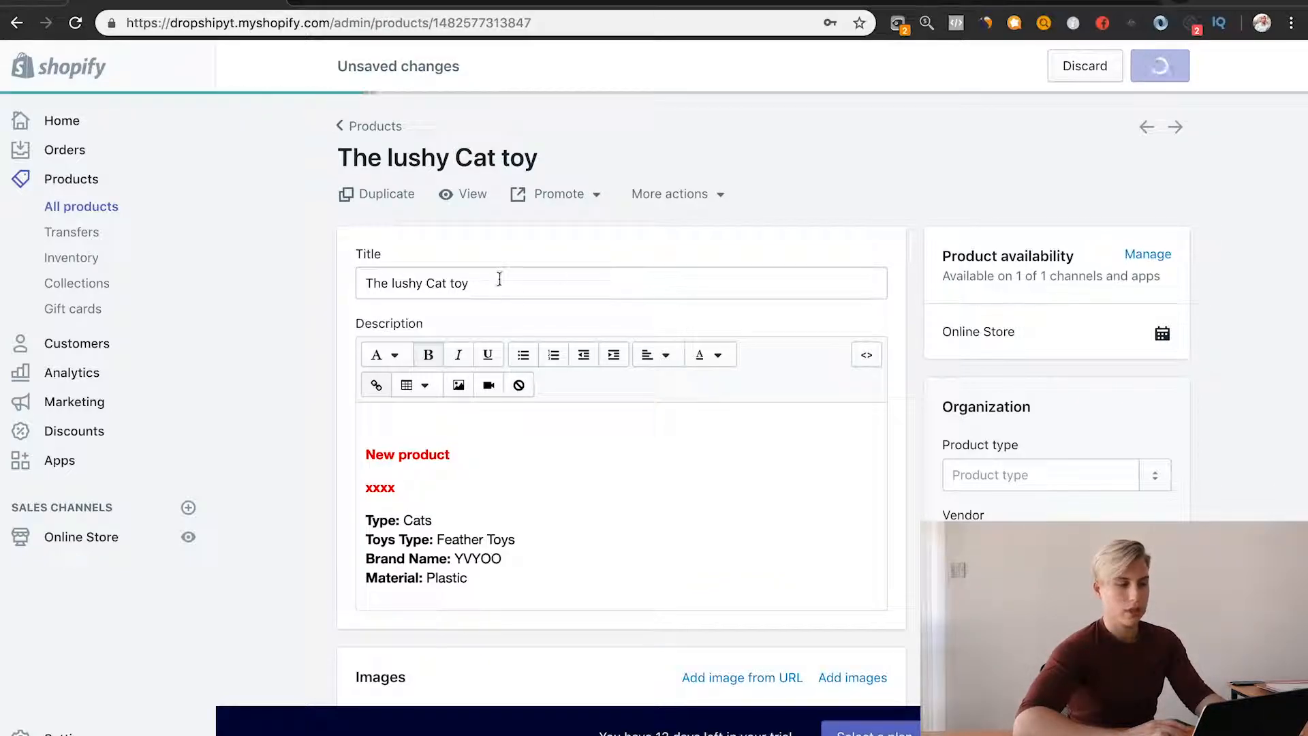
# Open the product's storefront page in a new tab and look over its options, description and image thumbnails.
pyautogui.rightClick(462, 197)
pyautogui.click(499, 205)
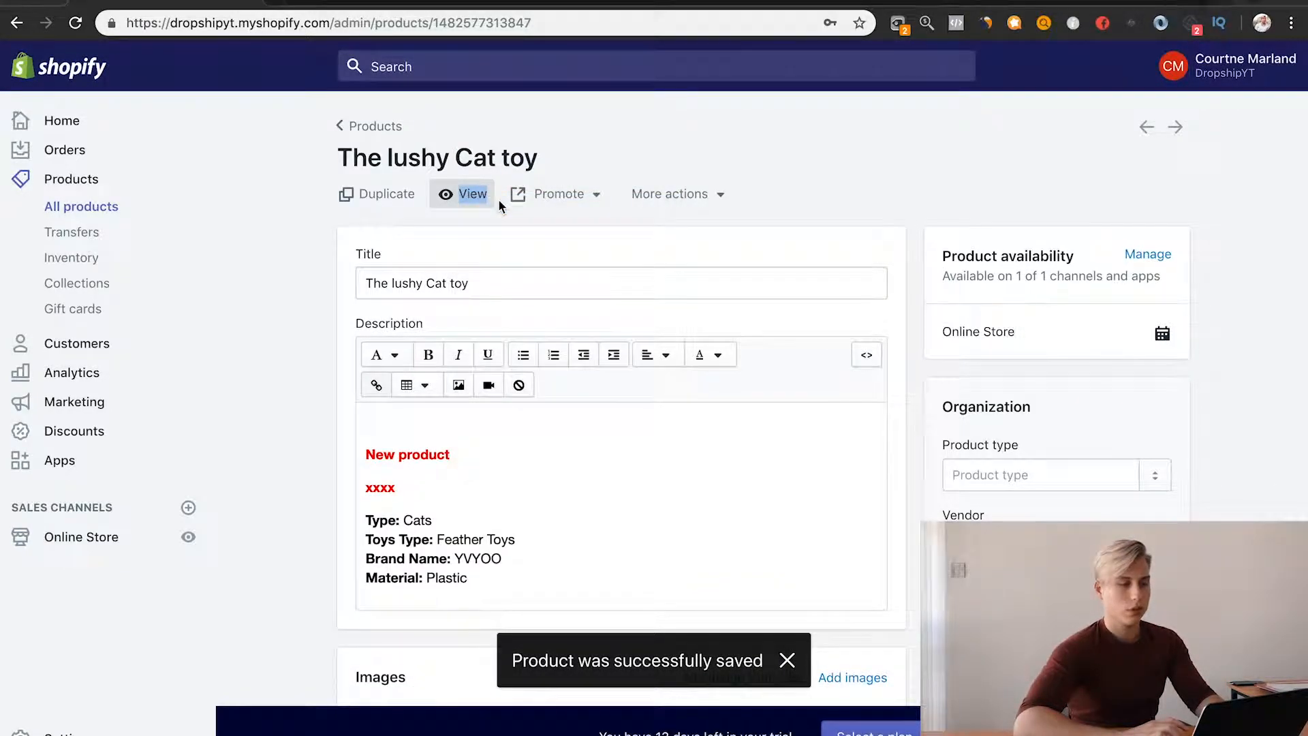
pyautogui.click(393, 7)
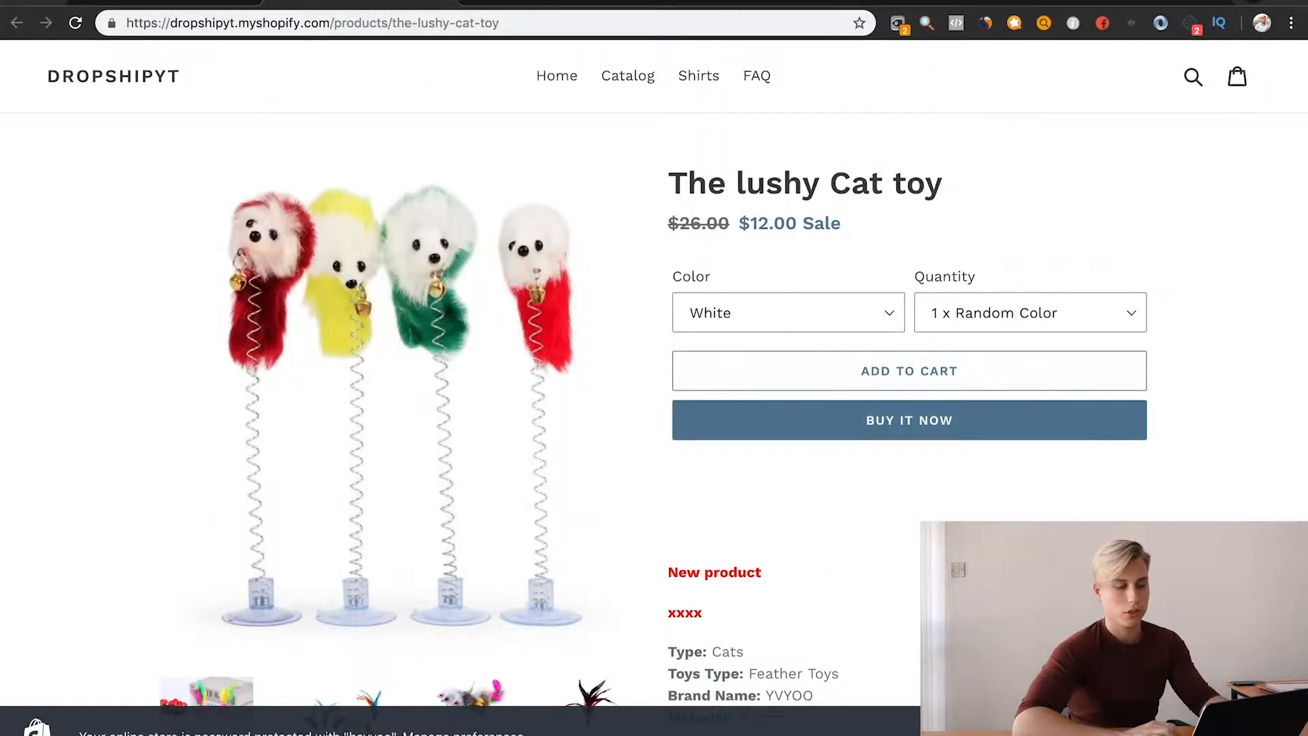
pyautogui.scroll(-2, 632, 537)
pyautogui.scroll(-2, 912, 470)
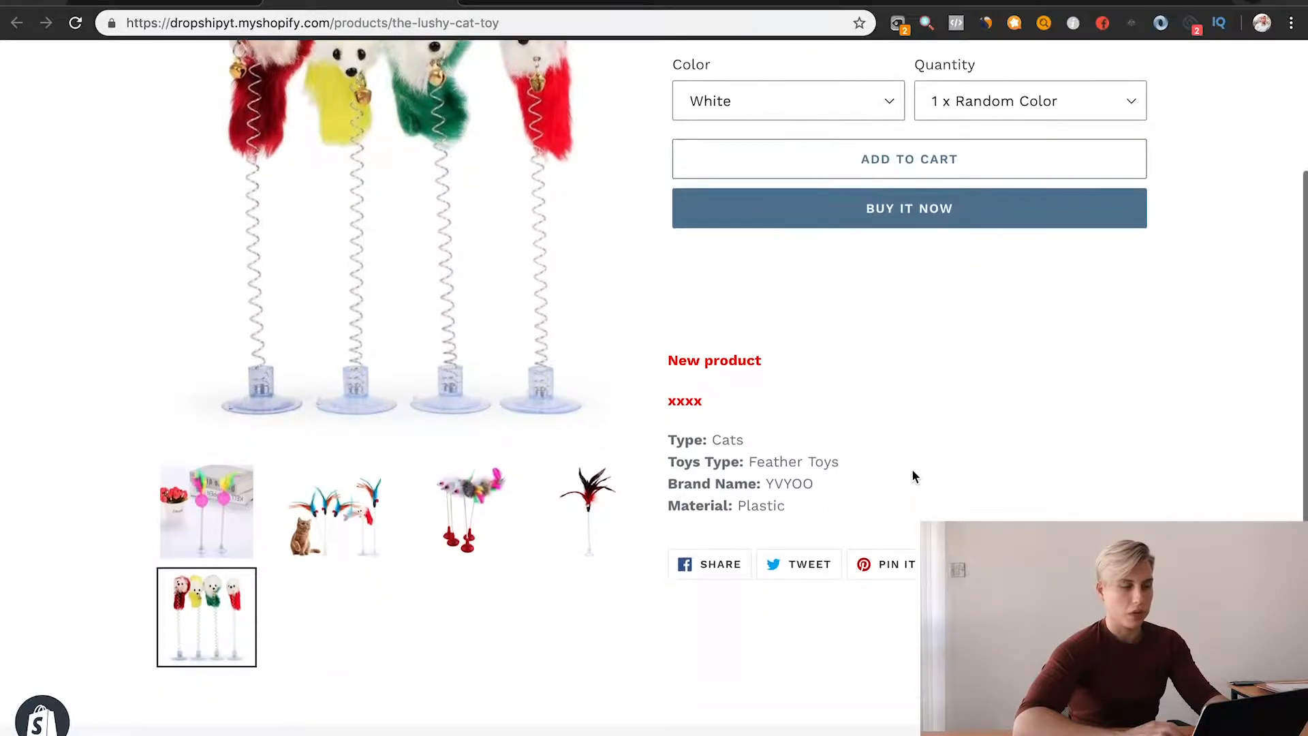
# Enlarge the cat photo and the feathered mouse toy photo in the storefront product gallery.
pyautogui.click(337, 519)
pyautogui.scroll(2, 453, 594)
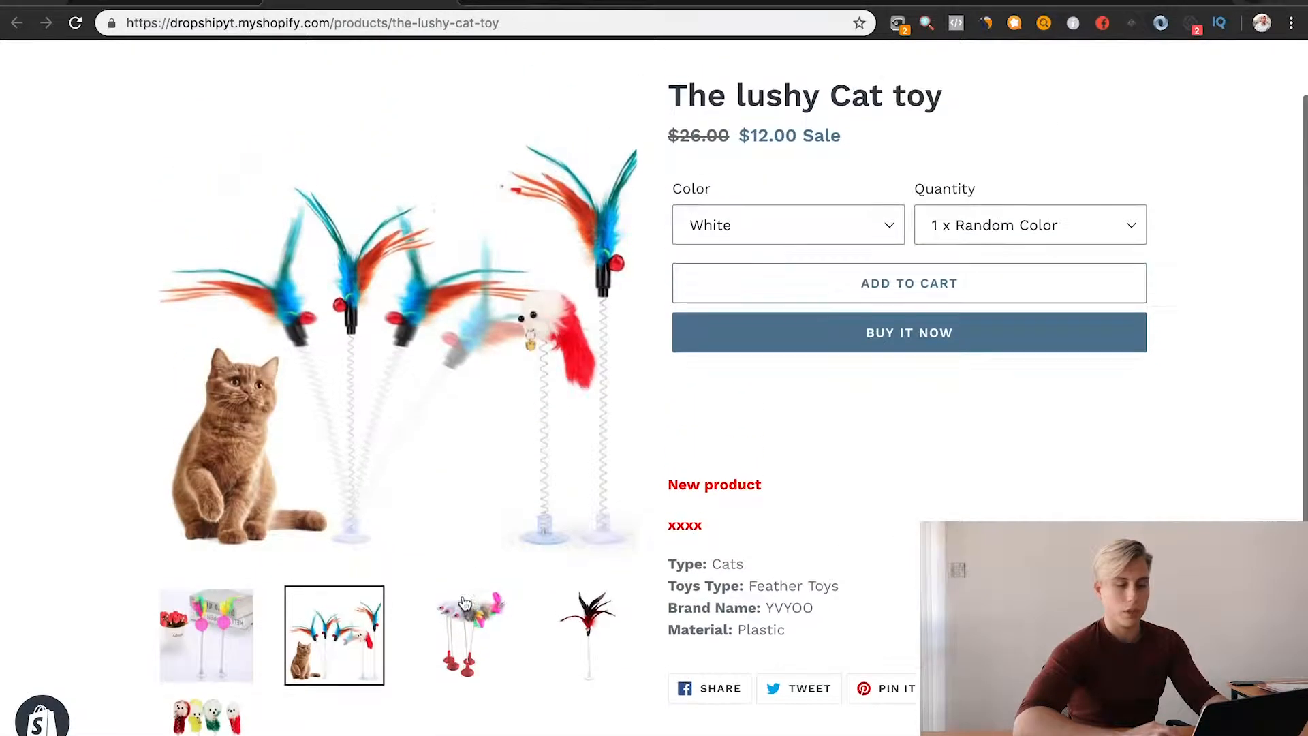
pyautogui.click(465, 610)
pyautogui.scroll(2, 832, 525)
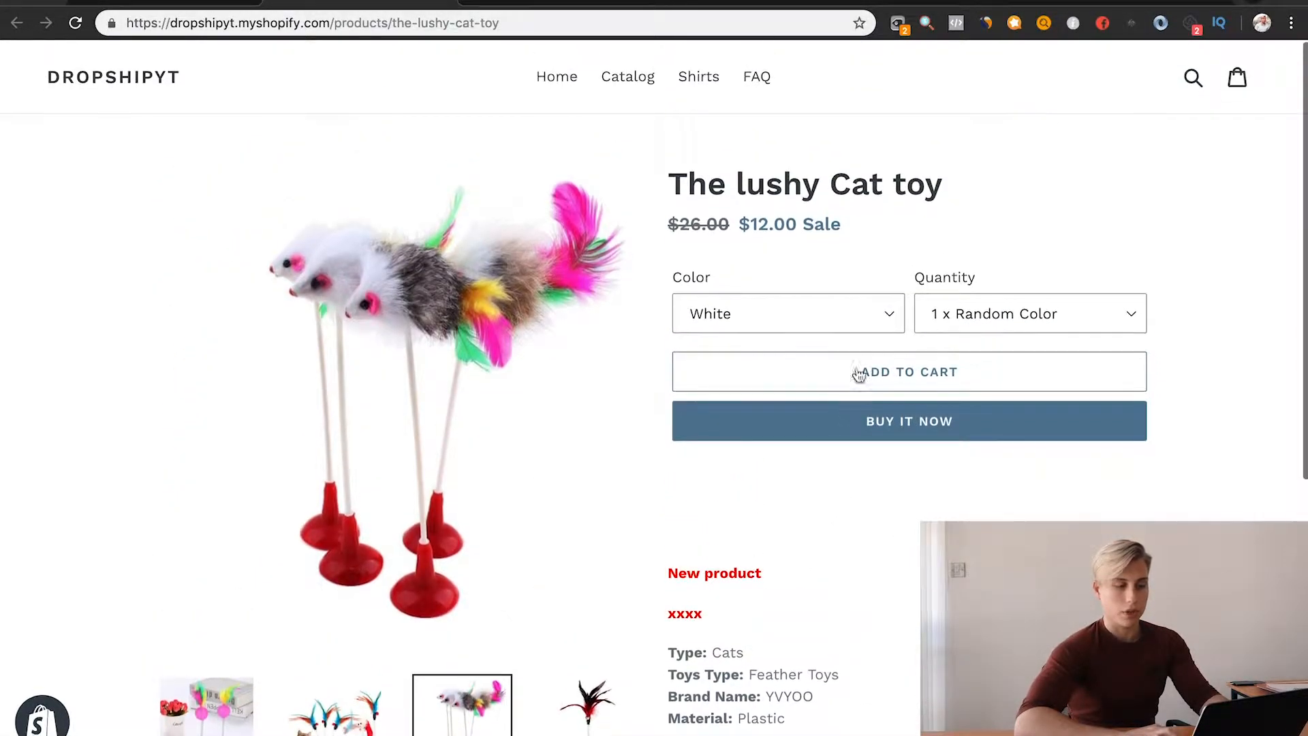
# Preview the Green color variant on the product page and switch the color to Red.
pyautogui.click(866, 313)
pyautogui.click(782, 361)
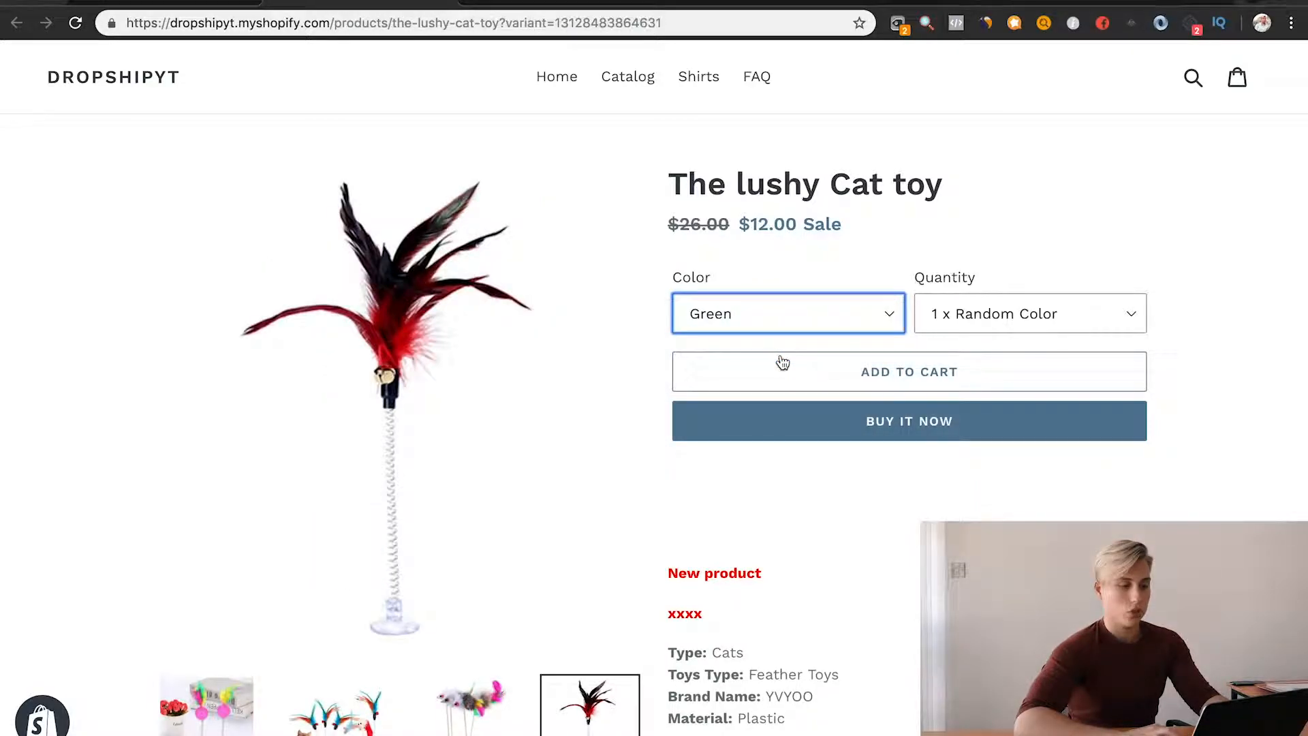
pyautogui.click(744, 326)
pyautogui.click(749, 335)
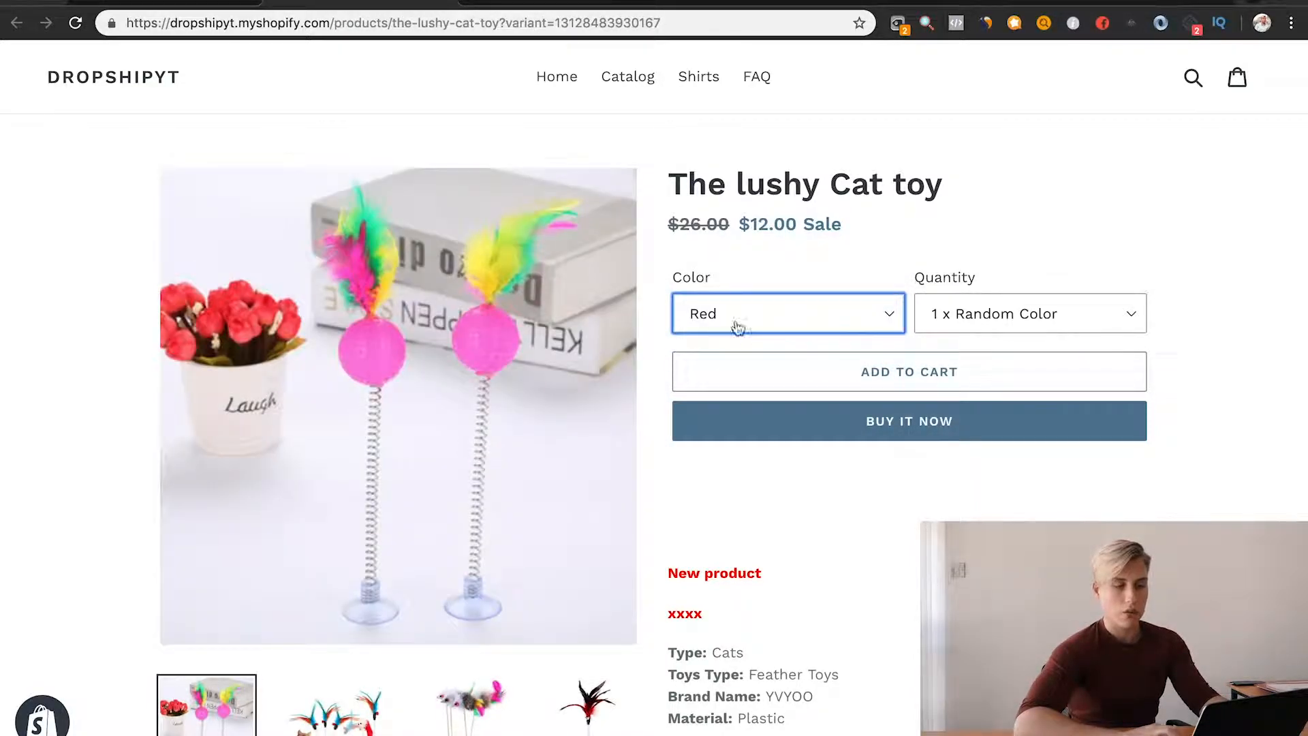
# Add the product to the cart with the 3 x Random Color quantity and return to its product page.
pyautogui.click(1008, 315)
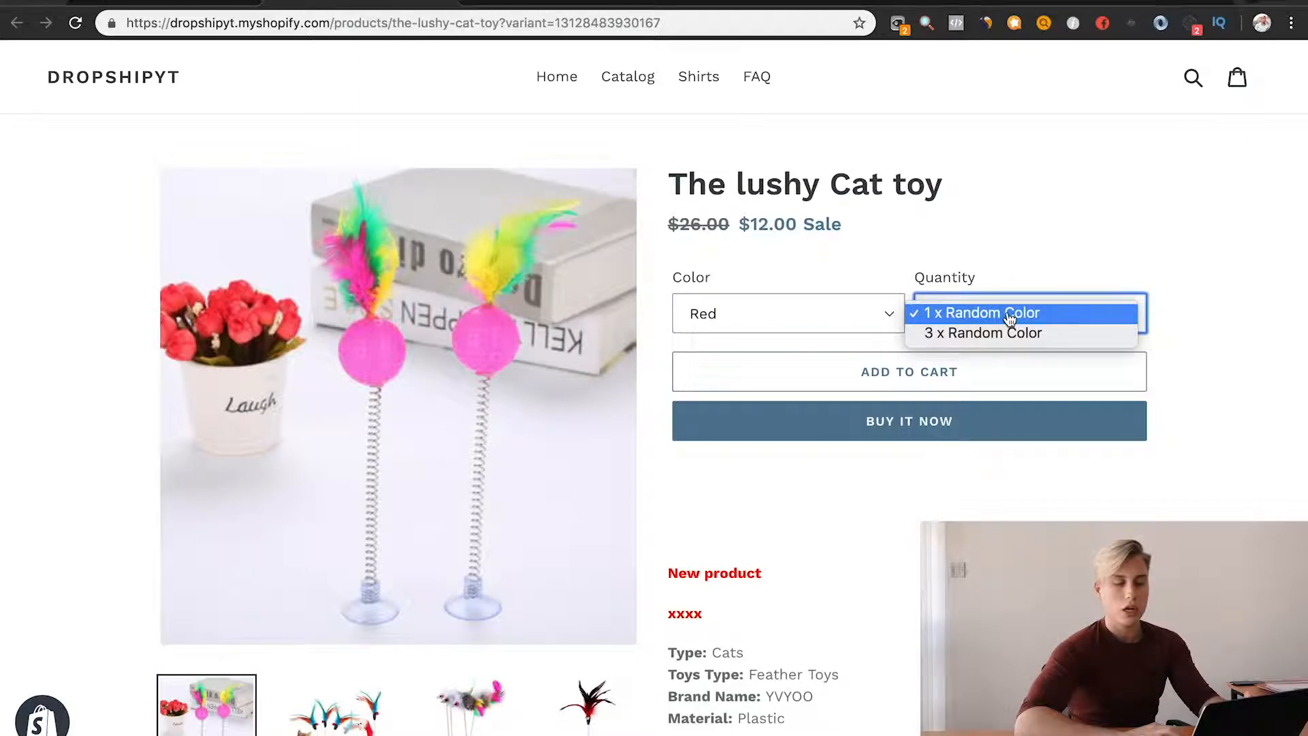
pyautogui.click(1028, 333)
pyautogui.click(939, 368)
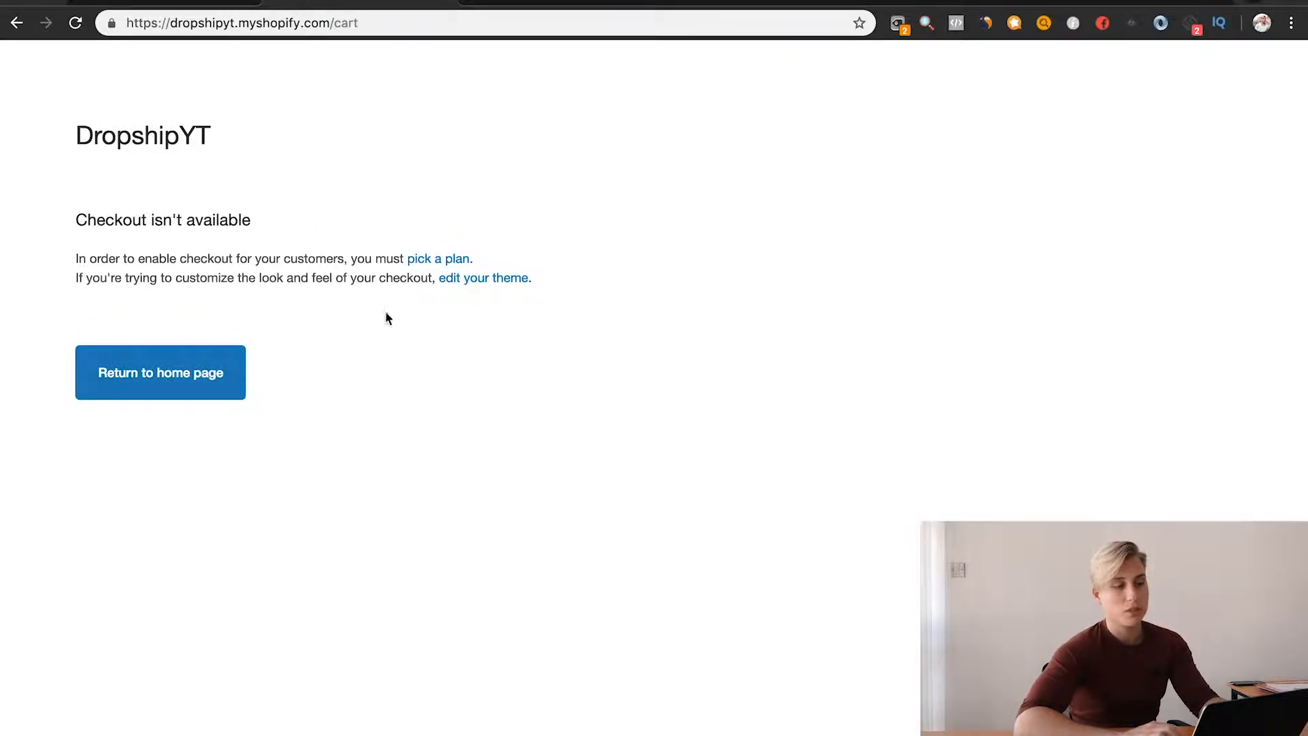
pyautogui.hscroll(-5, 893, 354)
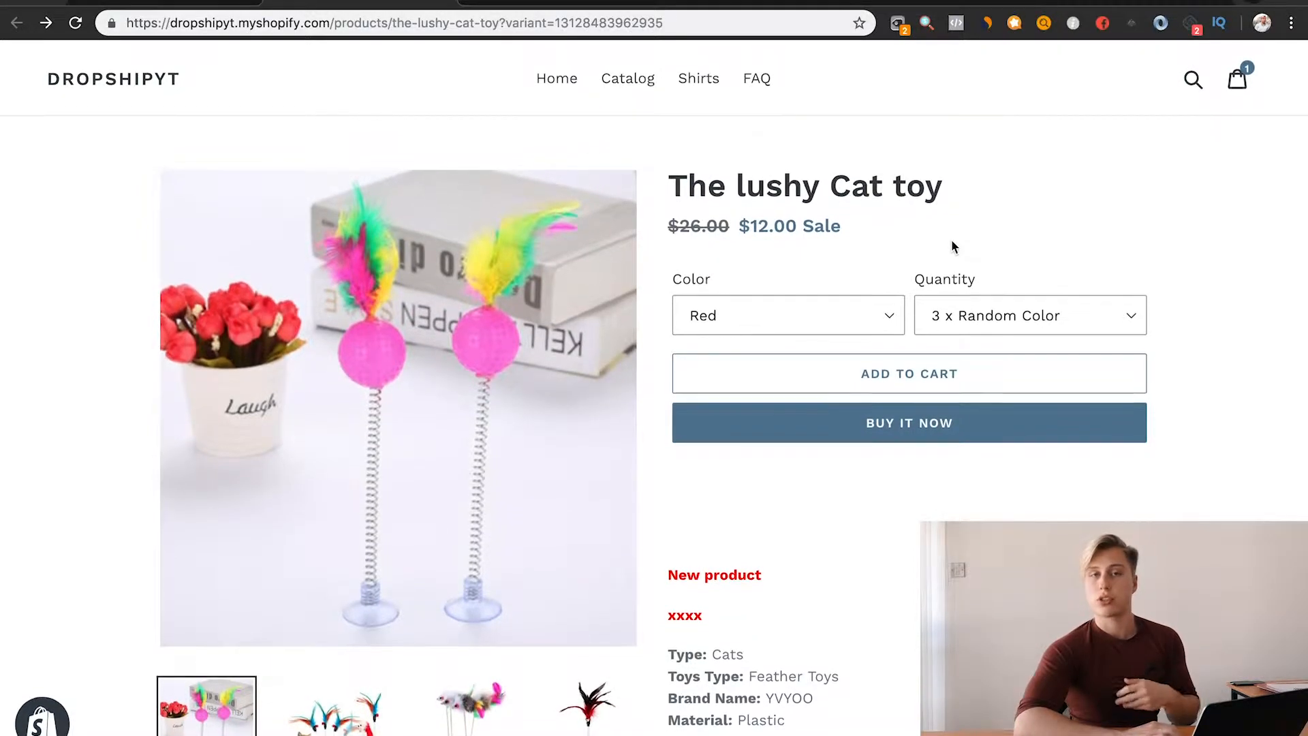
# Switch to the AliExpress listing of the cat toy, close its shipping method dialog and view the listing's images.
pyautogui.tripleClick(789, 189)
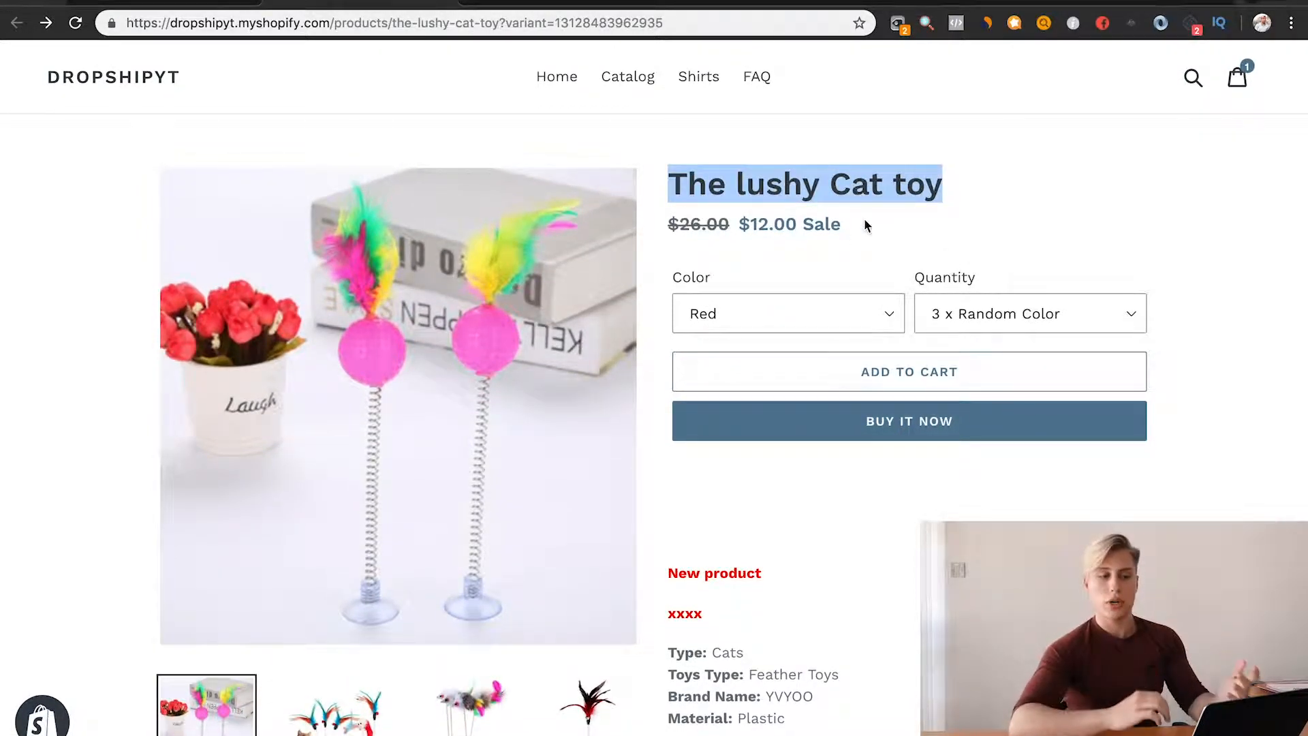
pyautogui.click(843, 222)
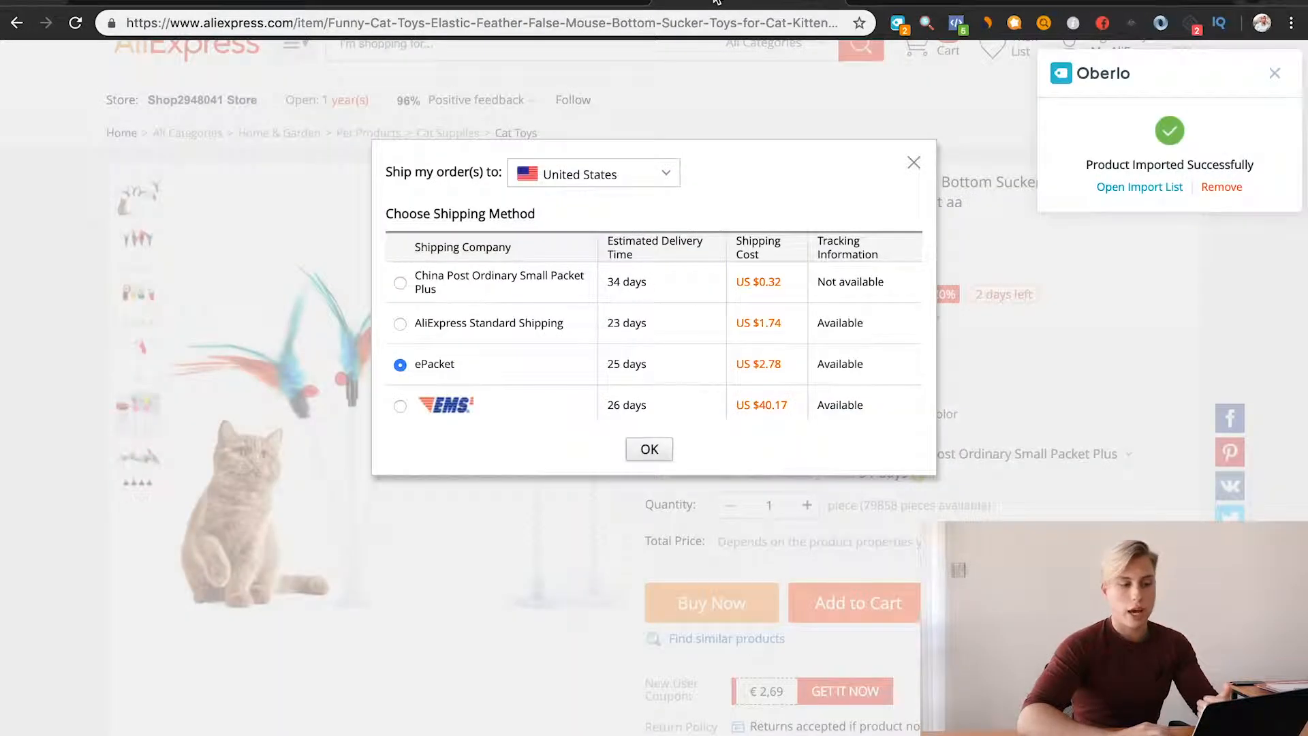
pyautogui.click(954, 146)
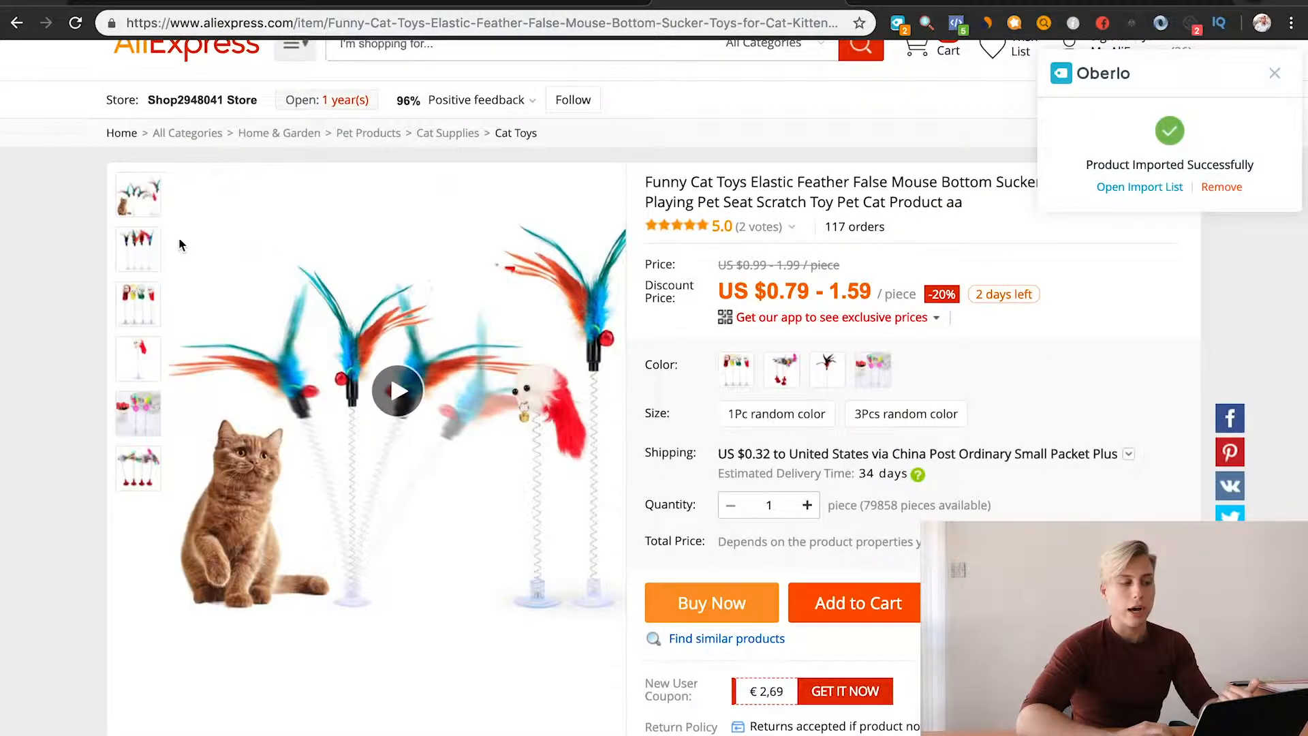
pyautogui.scroll(3, 376, 476)
pyautogui.moveTo(181, 254)
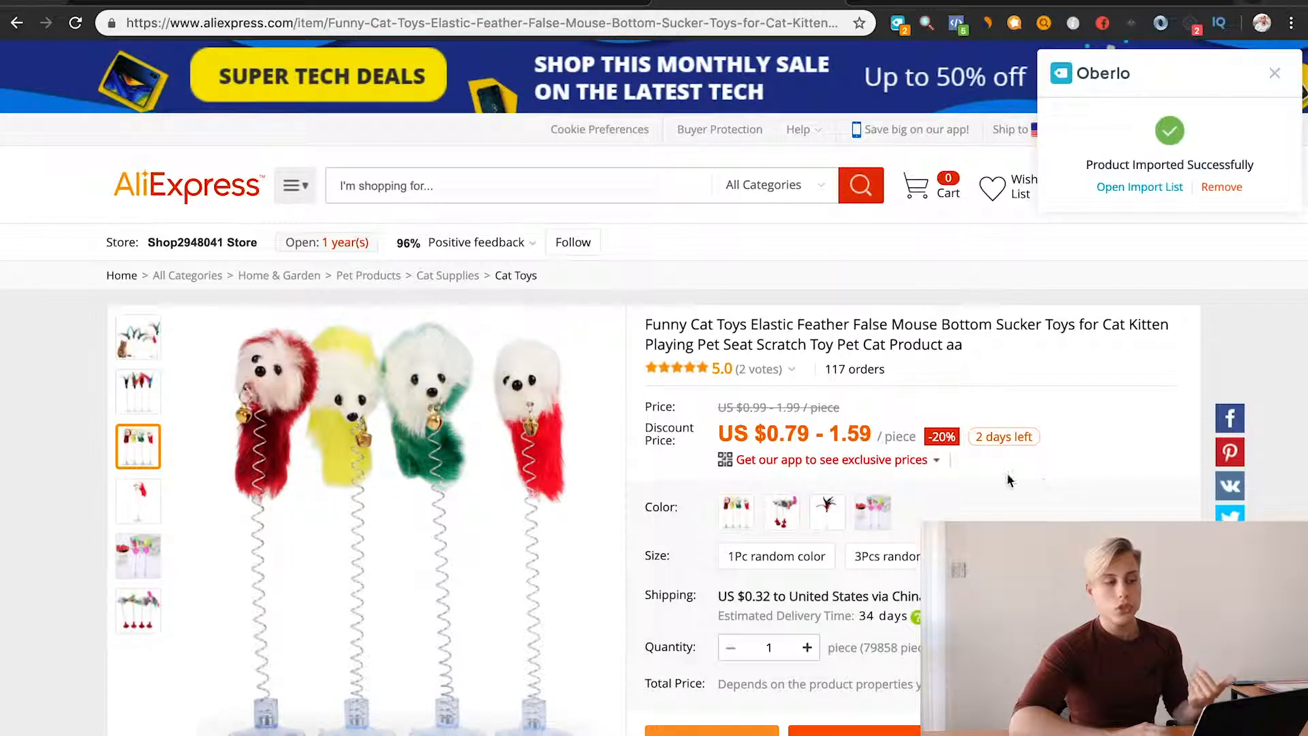
# Return to the storefront page of the cat toy and review its title, price, options, images and red description text.
pyautogui.click(343, 3)
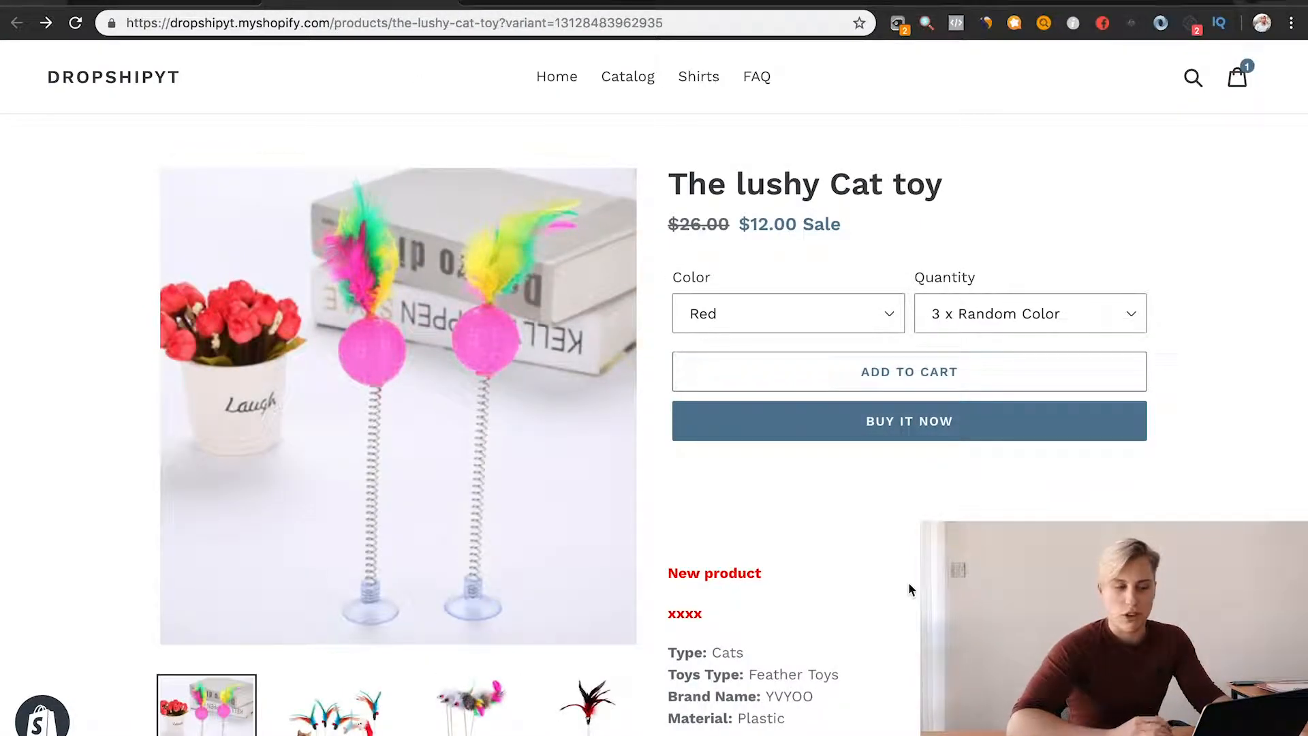
pyautogui.scroll(-5, 909, 587)
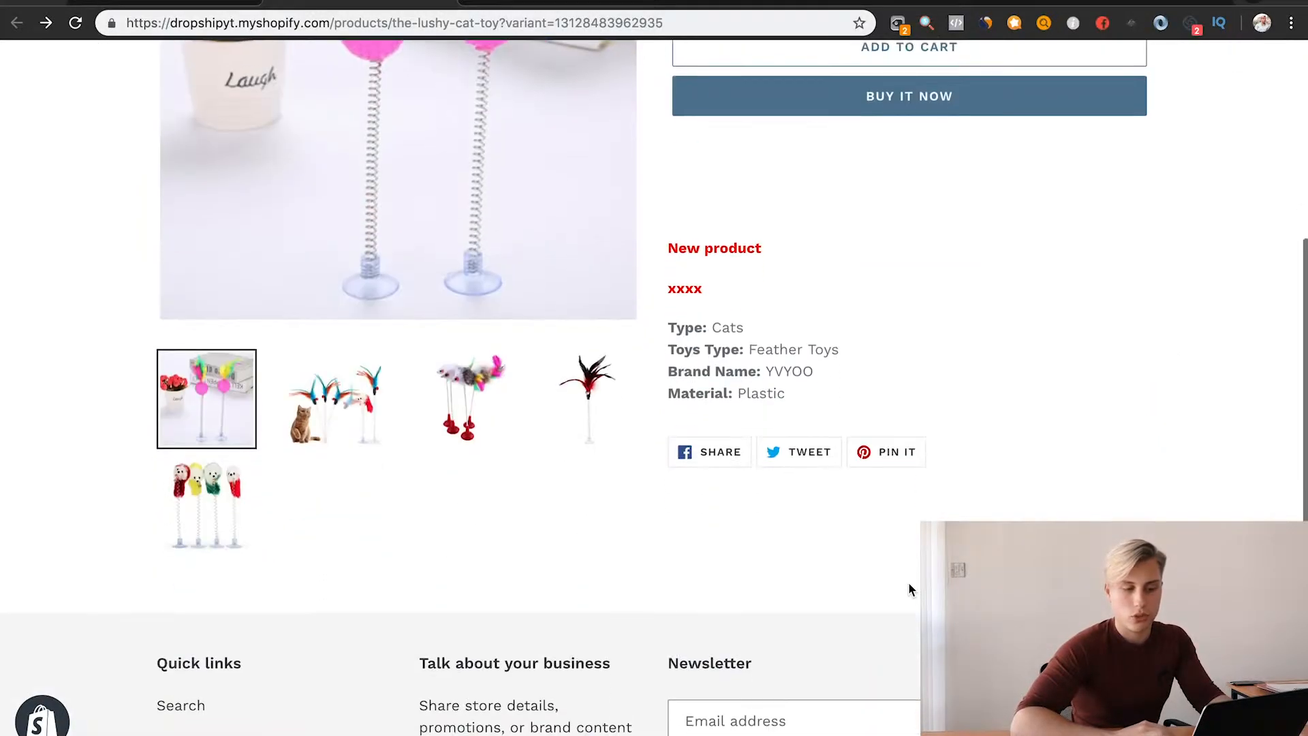
pyautogui.scroll(-3, 909, 582)
pyautogui.scroll(10, 905, 295)
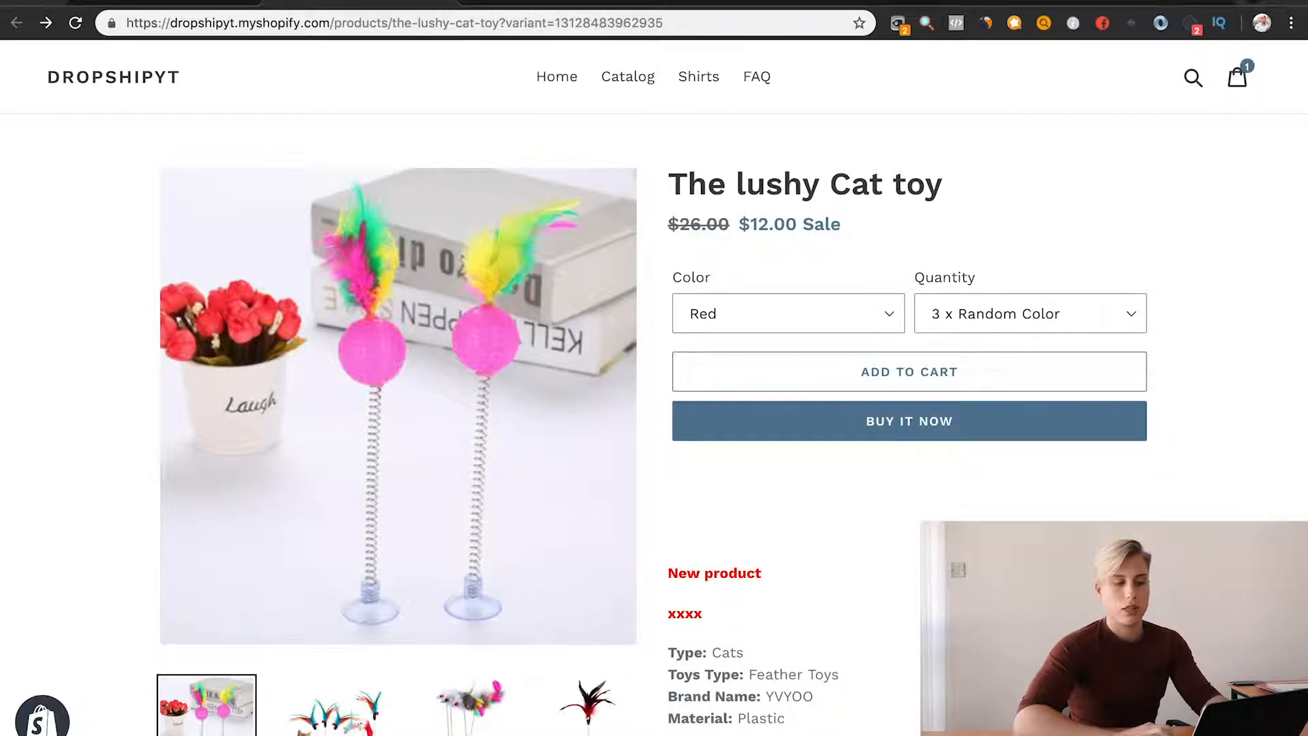
pyautogui.scroll(-2, 817, 436)
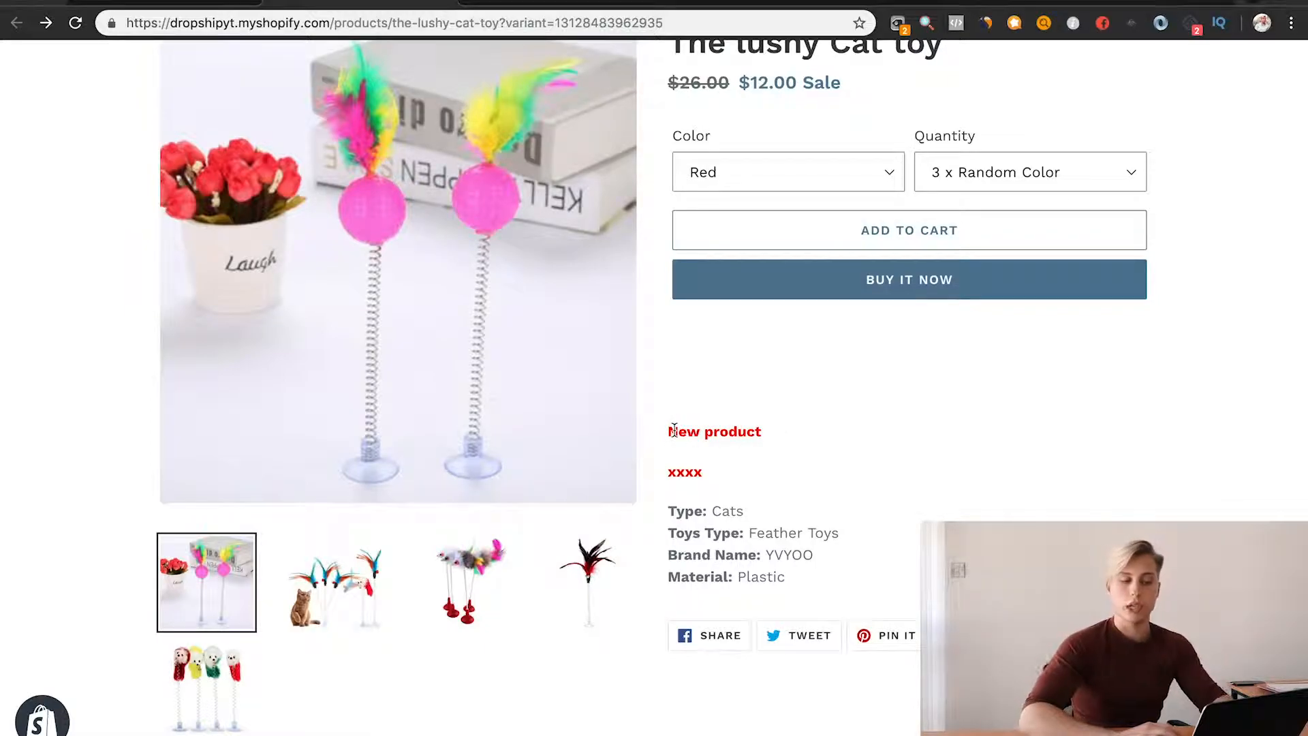
pyautogui.moveTo(673, 431); pyautogui.dragTo(762, 432)
pyautogui.moveTo(701, 471); pyautogui.dragTo(668, 472)
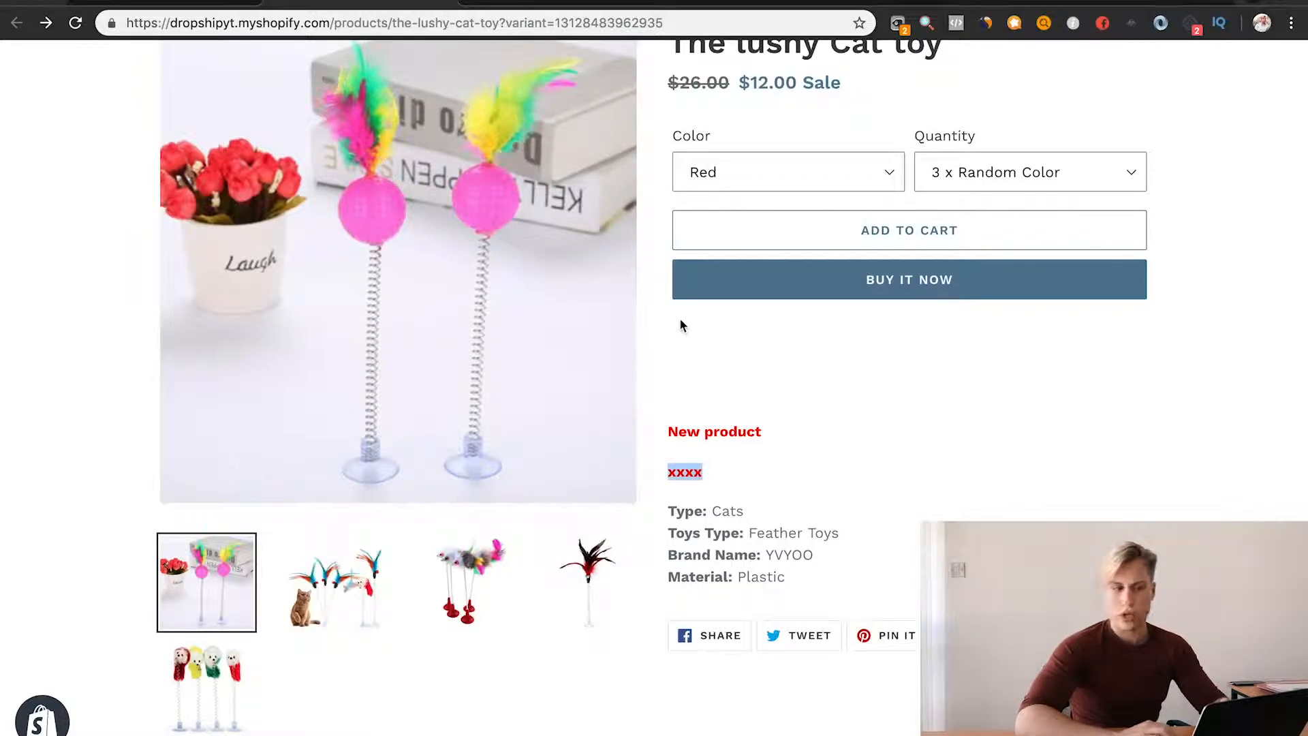
pyautogui.click(1083, 467)
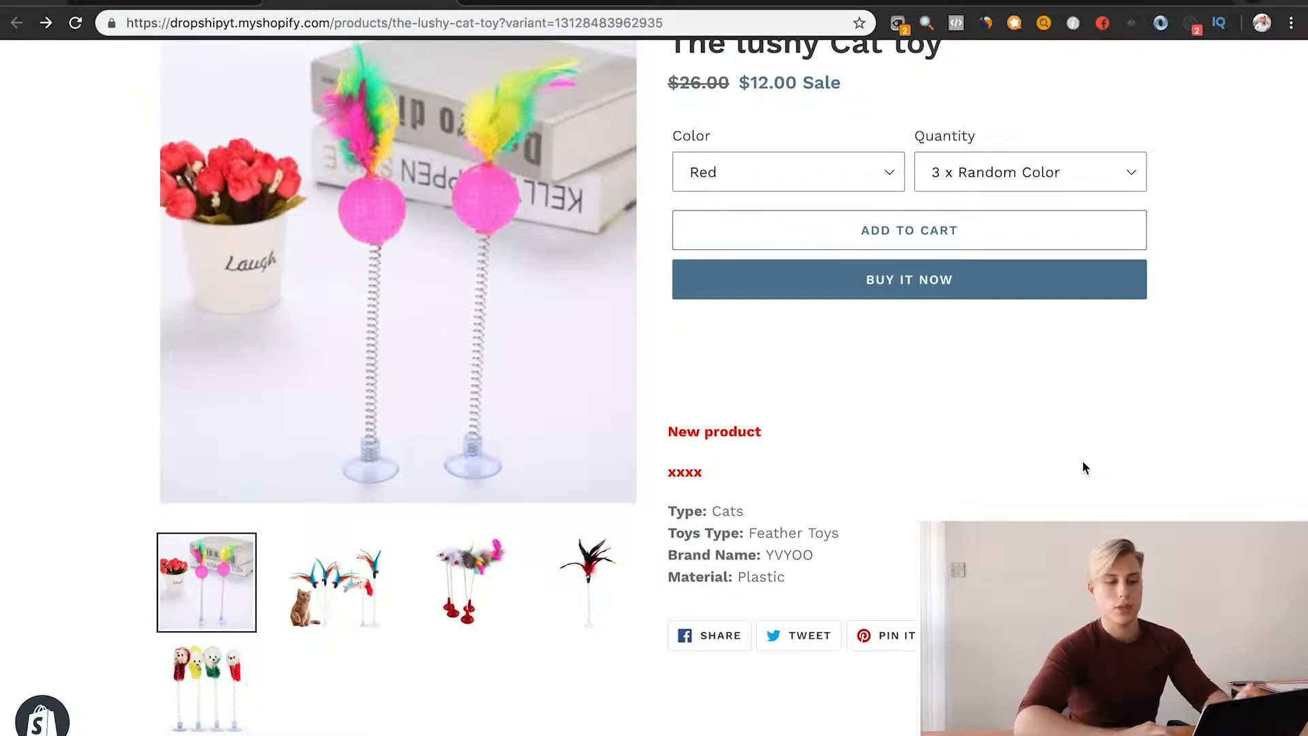
pyautogui.scroll(2, 1083, 467)
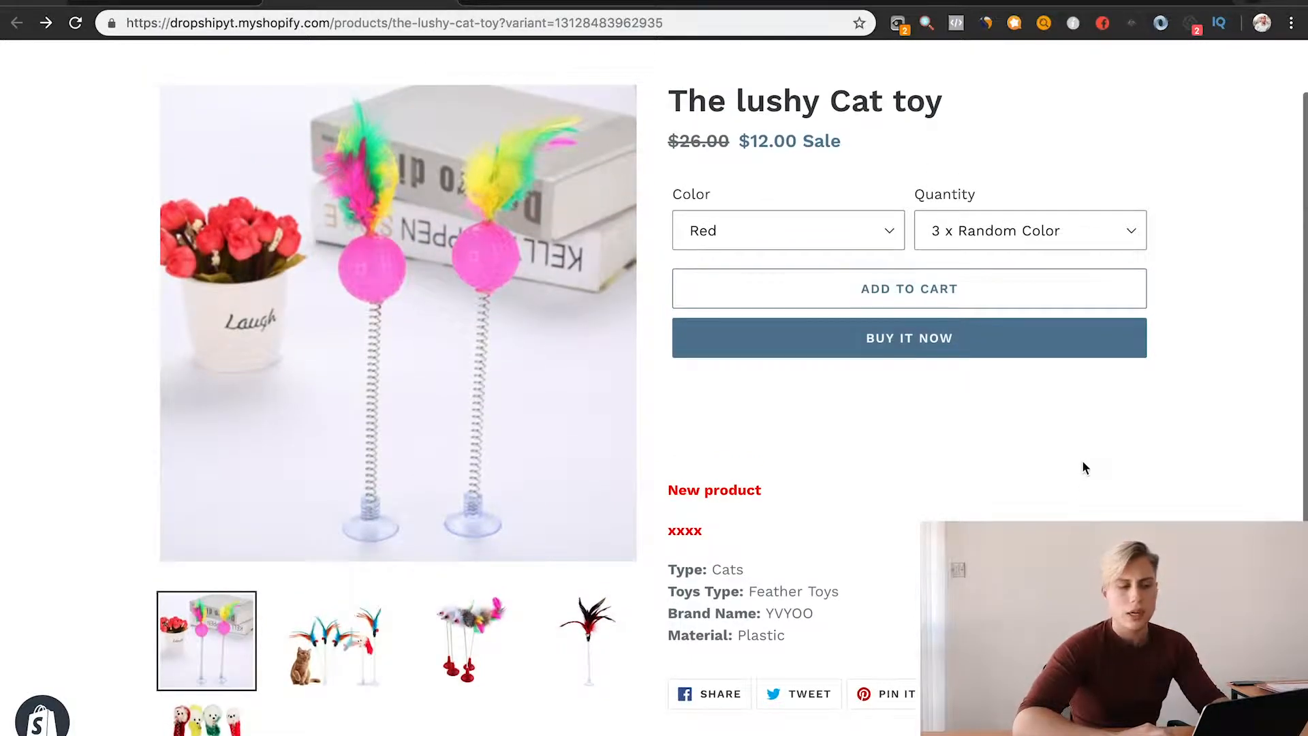
pyautogui.scroll(1, 1085, 467)
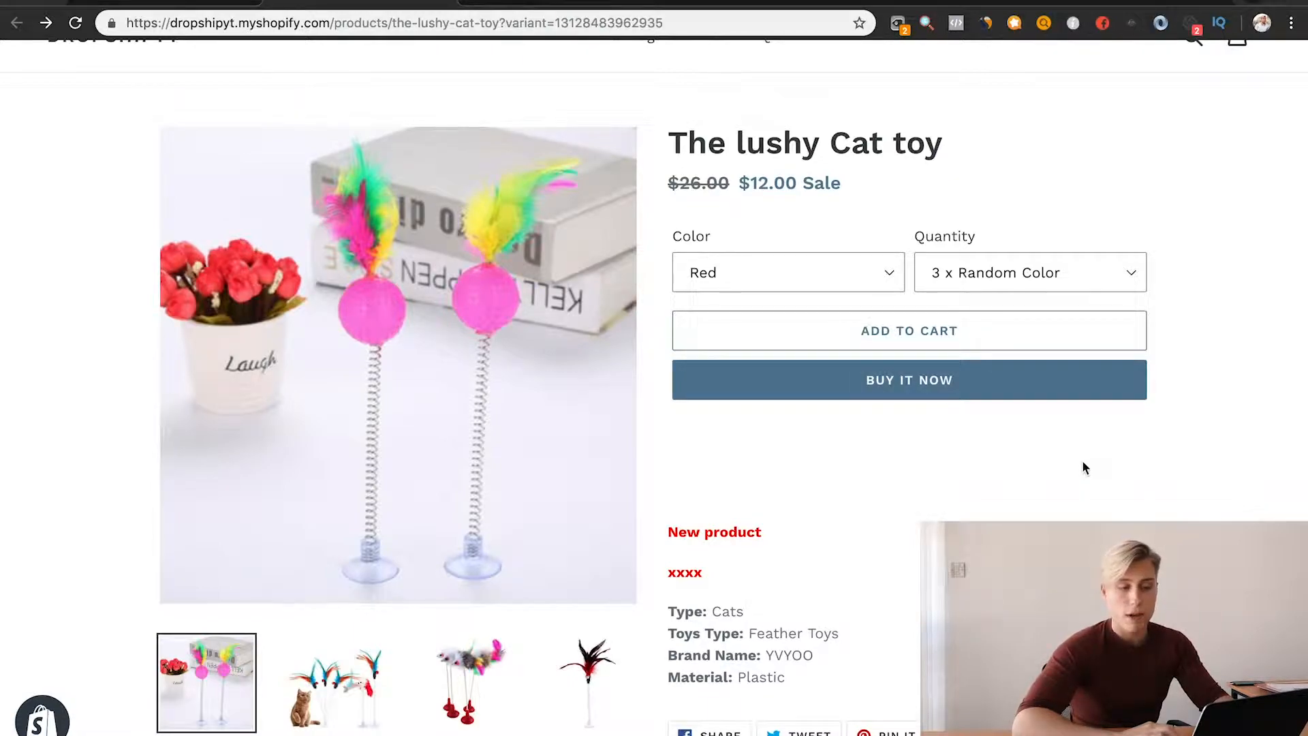
pyautogui.scroll(1, 1085, 467)
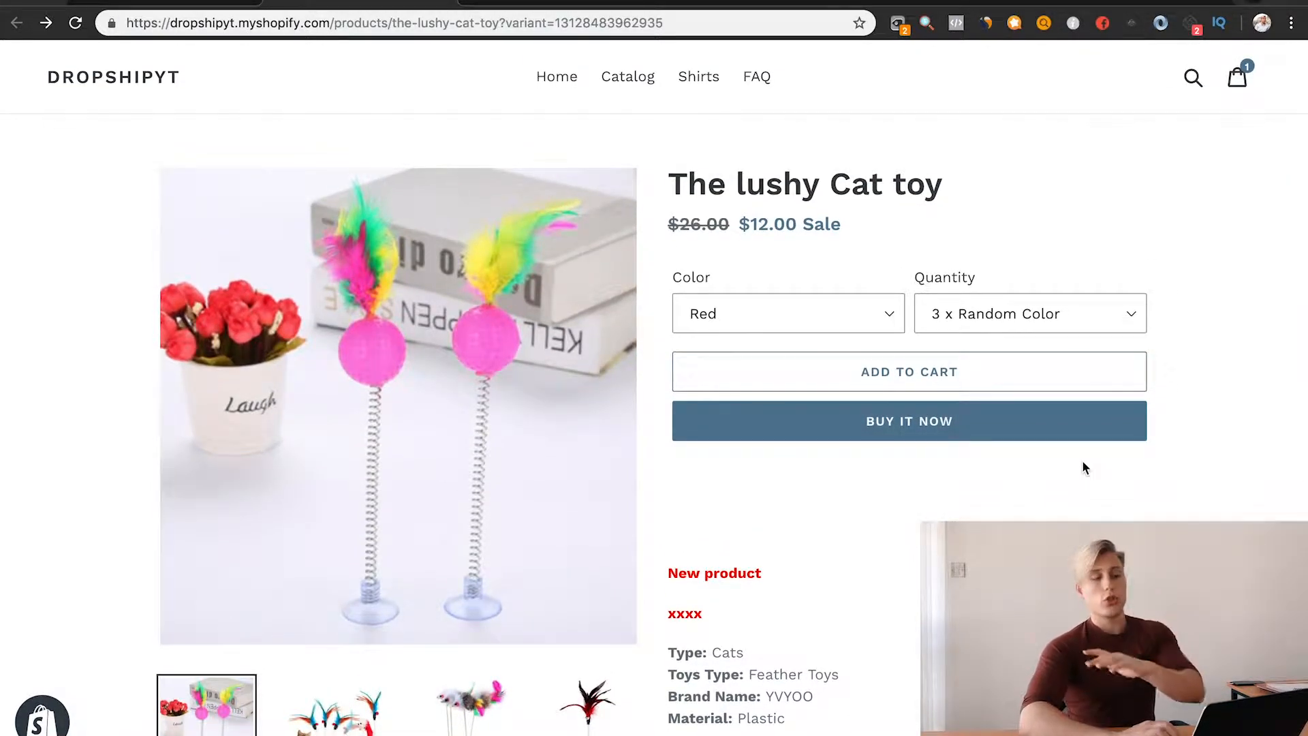